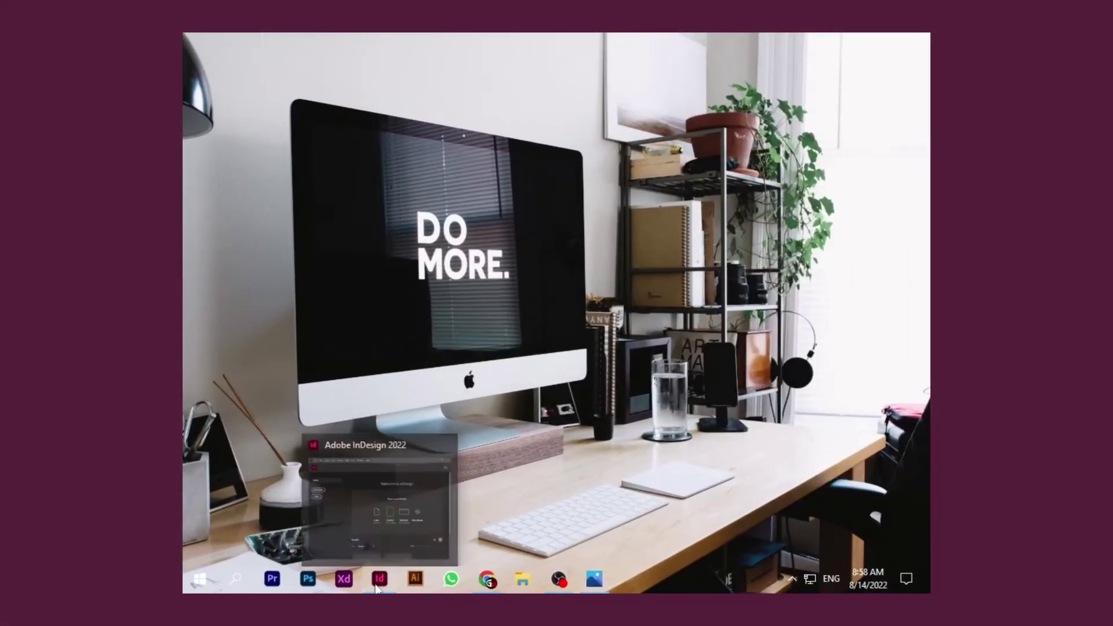
# - Launch InDesign from the Windows taskbar so its home screen opens
pyautogui.click(378, 580)
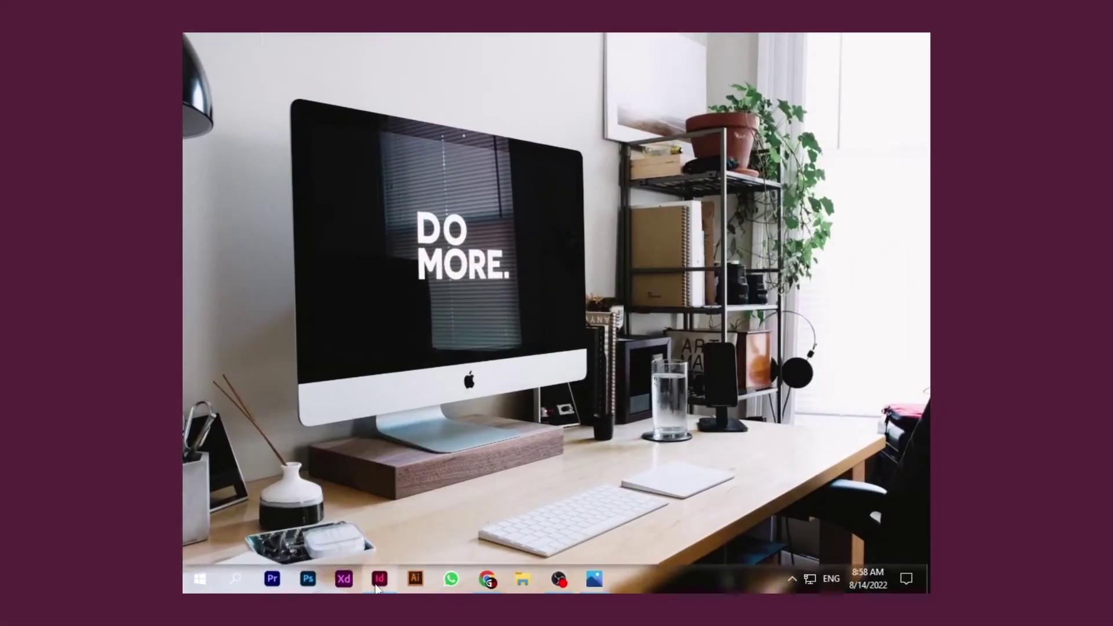
pyautogui.click(220, 47)
pyautogui.moveTo(272, 91)
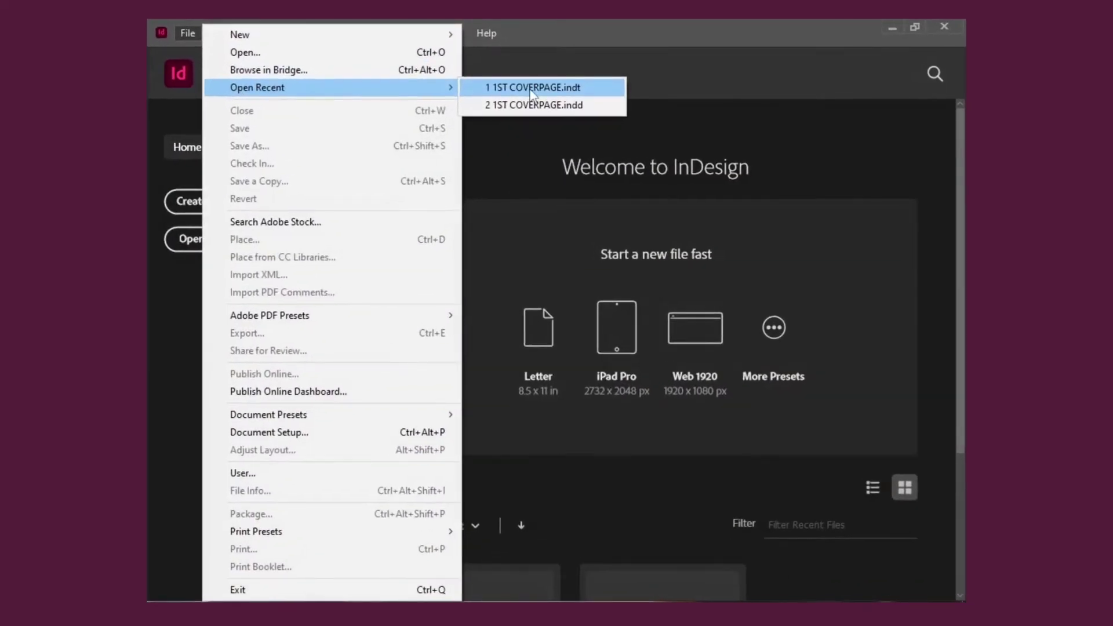
# - Open the recent 1ST COVERPAGE.indt reference cover, skipping missing fonts, and view it in Normal mode
pyautogui.click(532, 90)
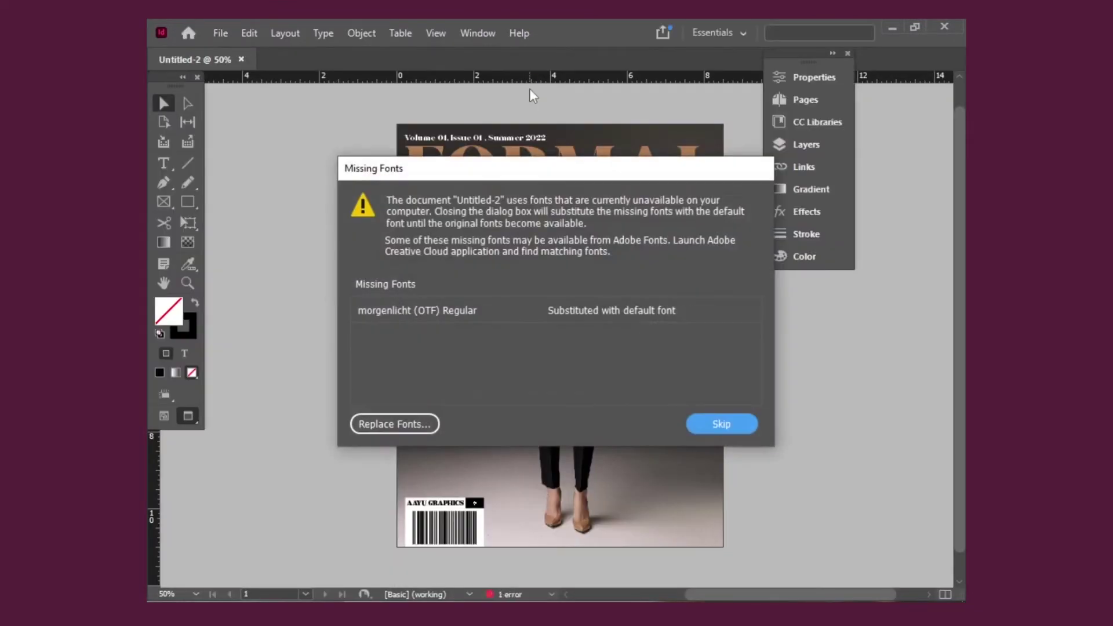
pyautogui.click(718, 425)
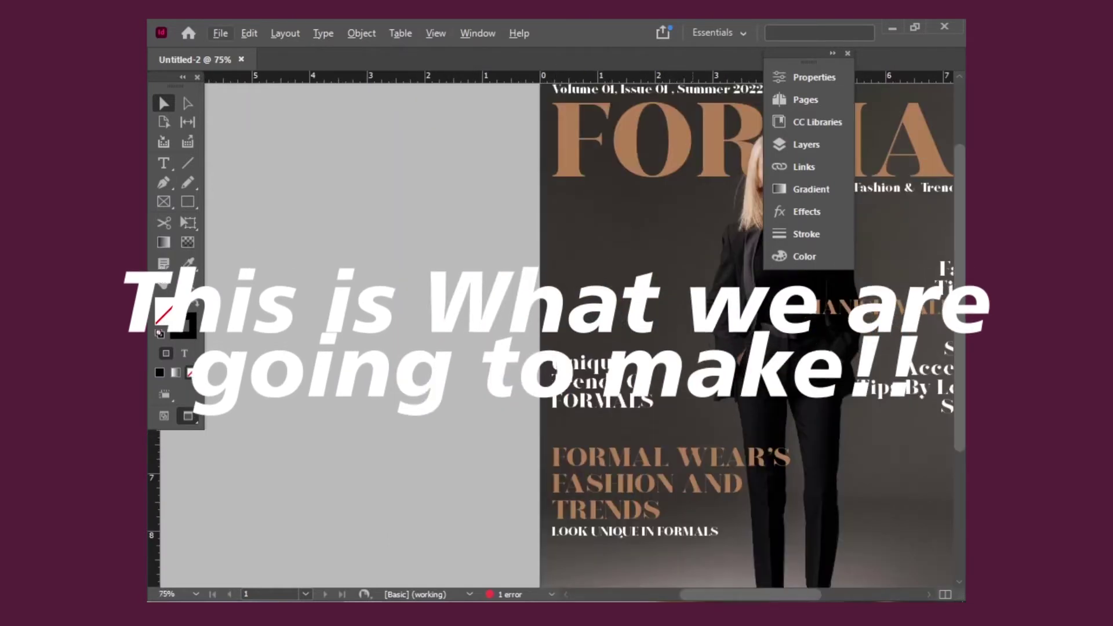
pyautogui.hotkey('ctrl', '-')
pyautogui.hotkey('ctrl', '-')
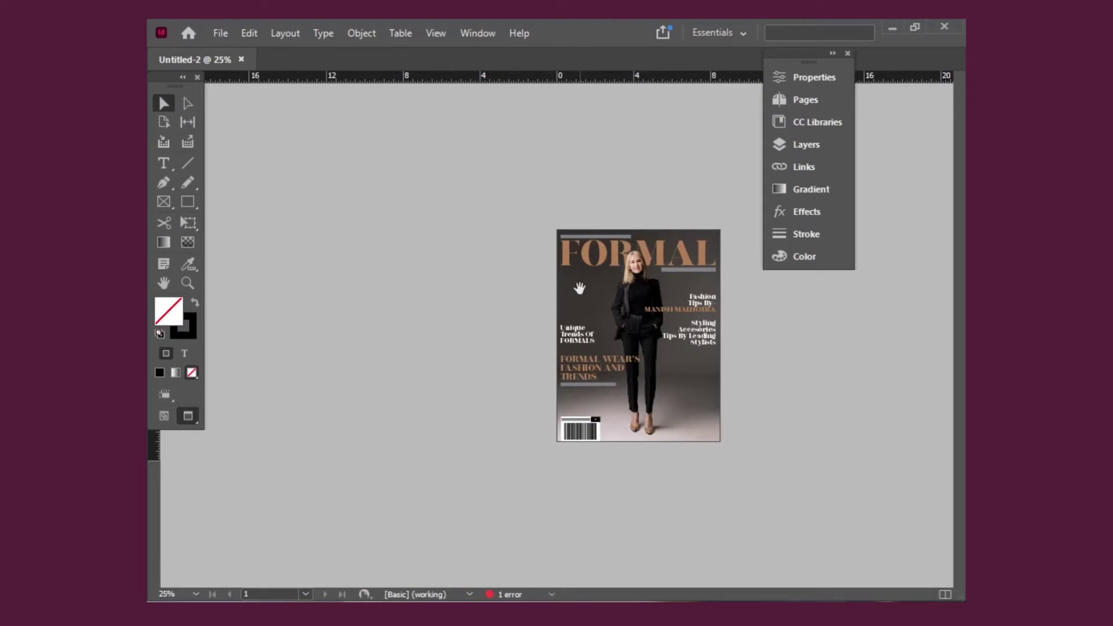
pyautogui.press('w')
pyautogui.press('w')
pyautogui.hotkey('ctrl', '=')
pyautogui.hotkey('ctrl', '=')
pyautogui.moveTo(749, 291)
pyautogui.mouseDown()
pyautogui.moveTo(387, 323)
pyautogui.moveTo(327, 301)
pyautogui.mouseUp()
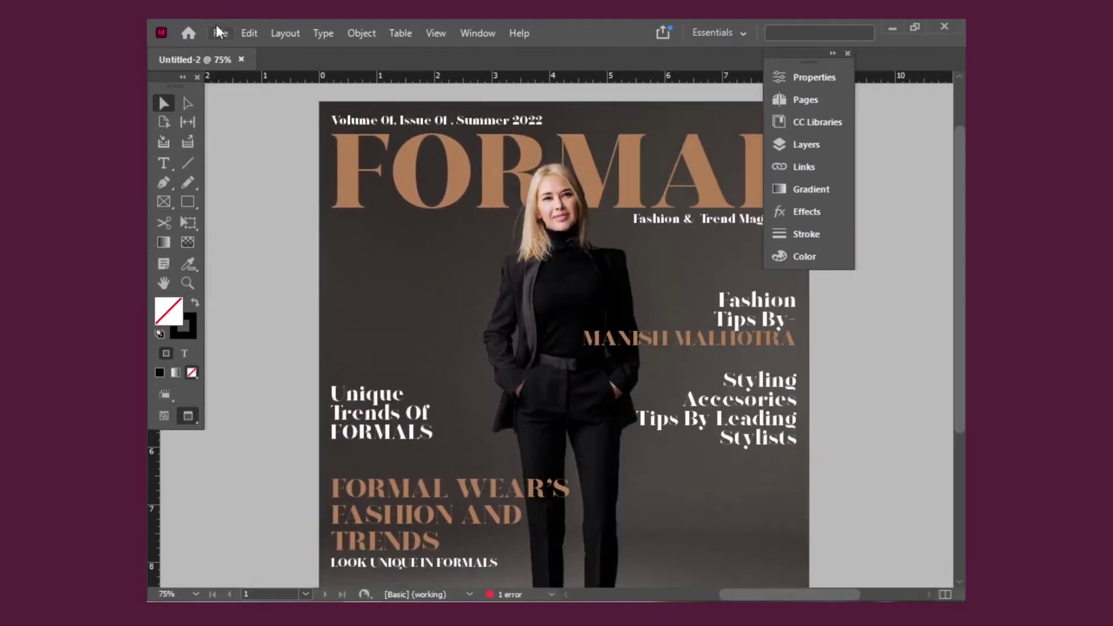
# - Create a new Letter-size print document (8.5 x 11 in) with units set to inches
pyautogui.click(216, 27)
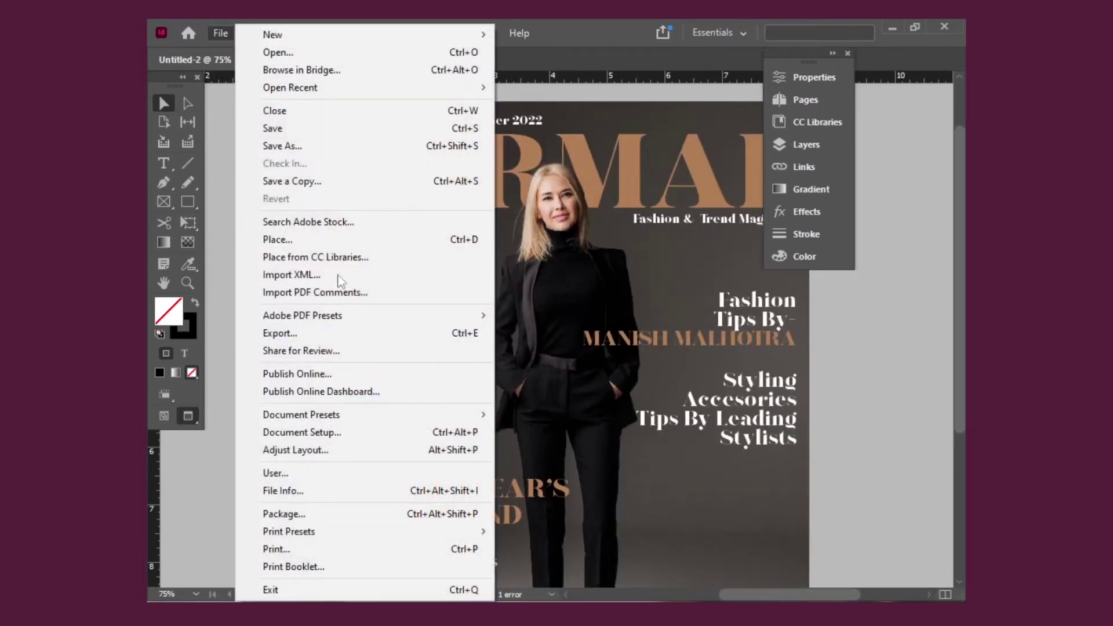
pyautogui.moveTo(365, 35)
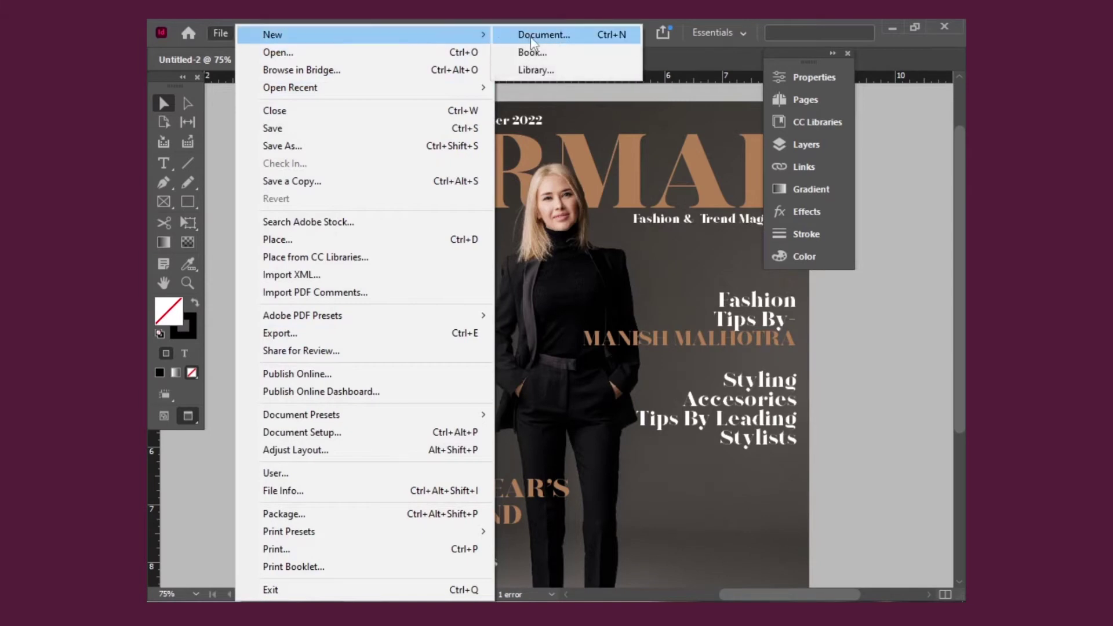
pyautogui.click(551, 36)
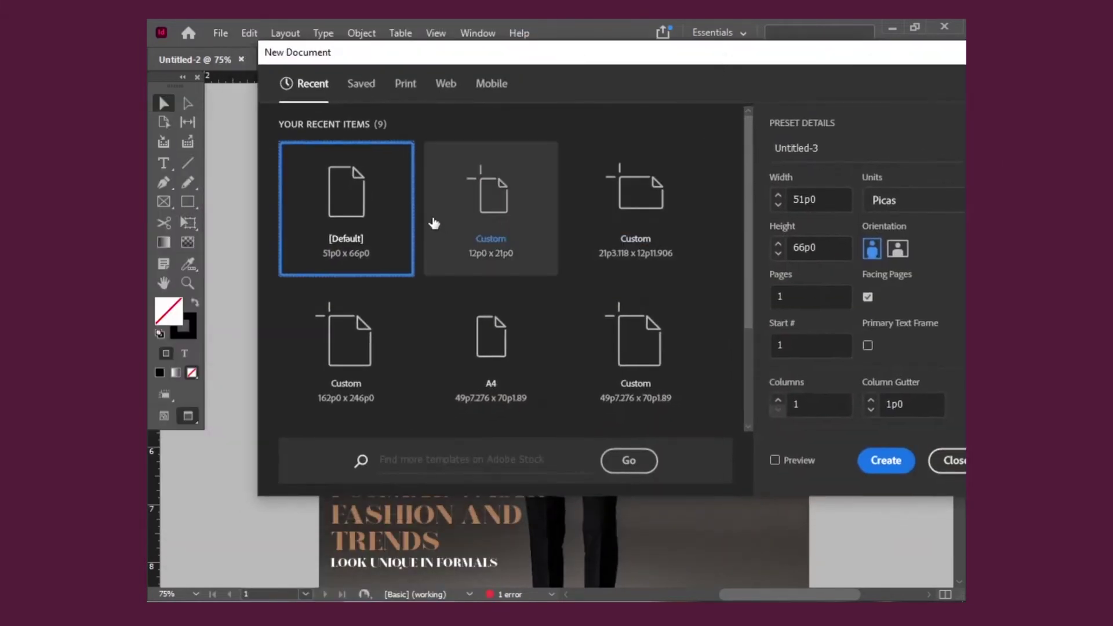
pyautogui.click(361, 83)
pyautogui.click(402, 90)
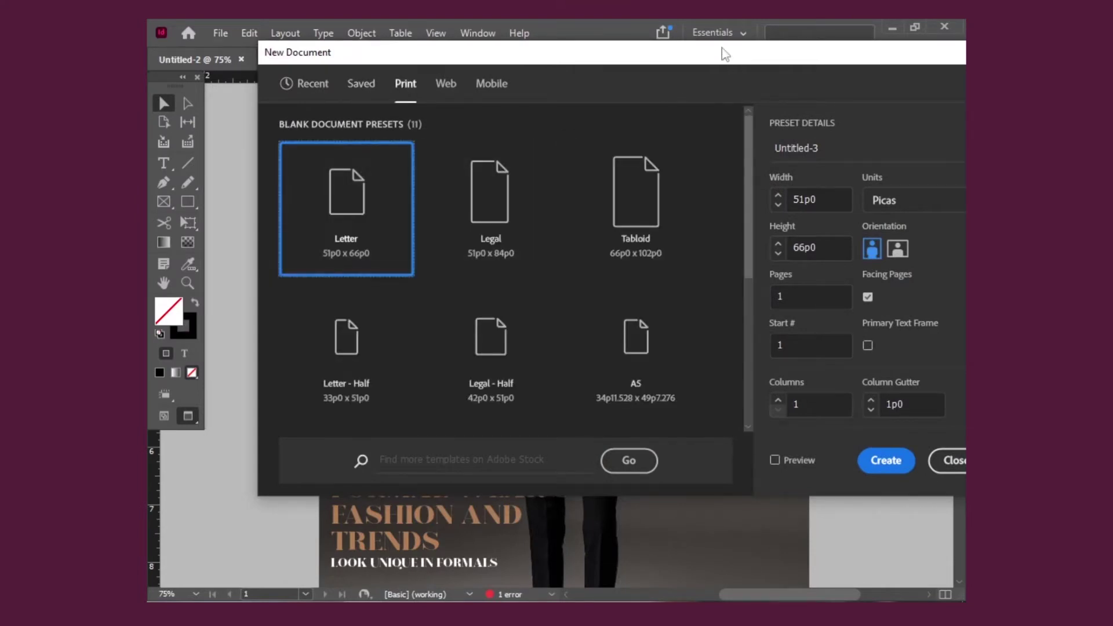
pyautogui.moveTo(724, 55); pyautogui.dragTo(537, 56)
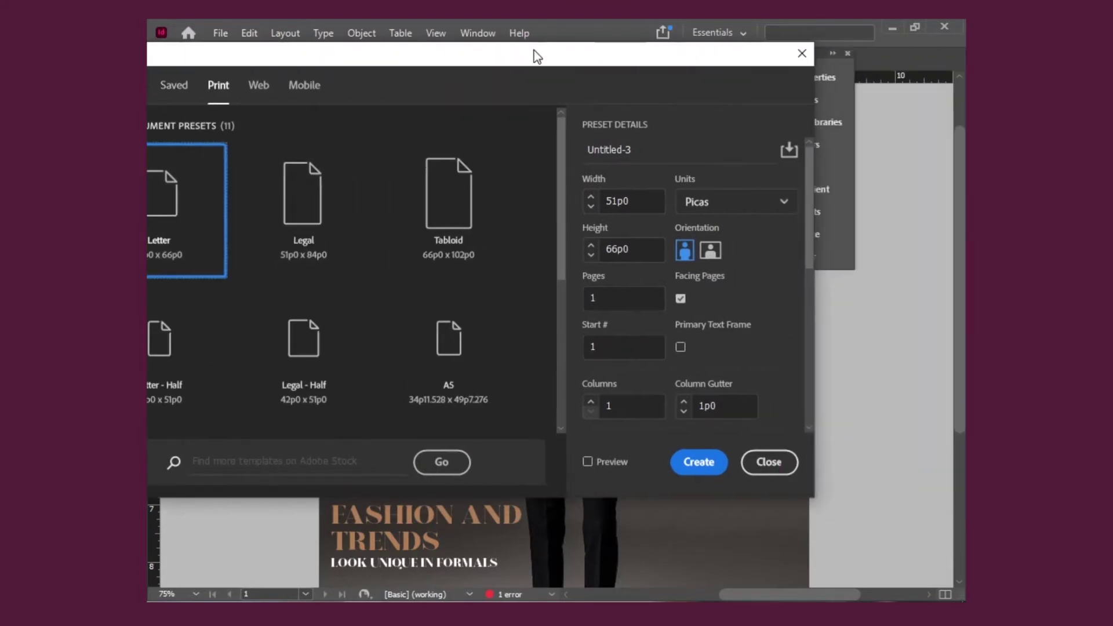
pyautogui.click(777, 212)
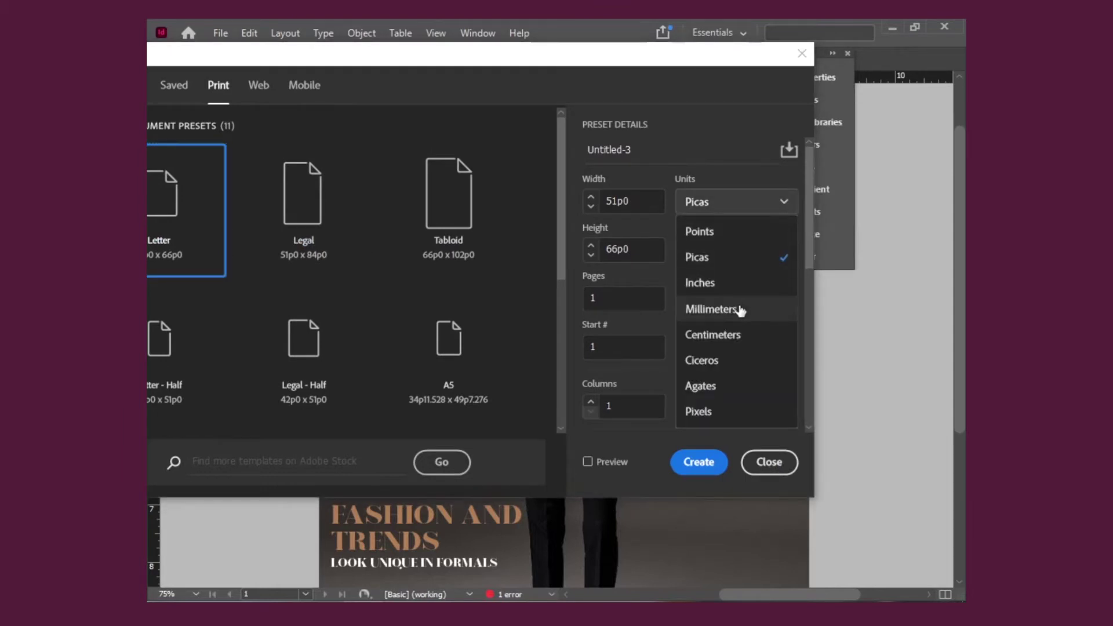
pyautogui.click(745, 284)
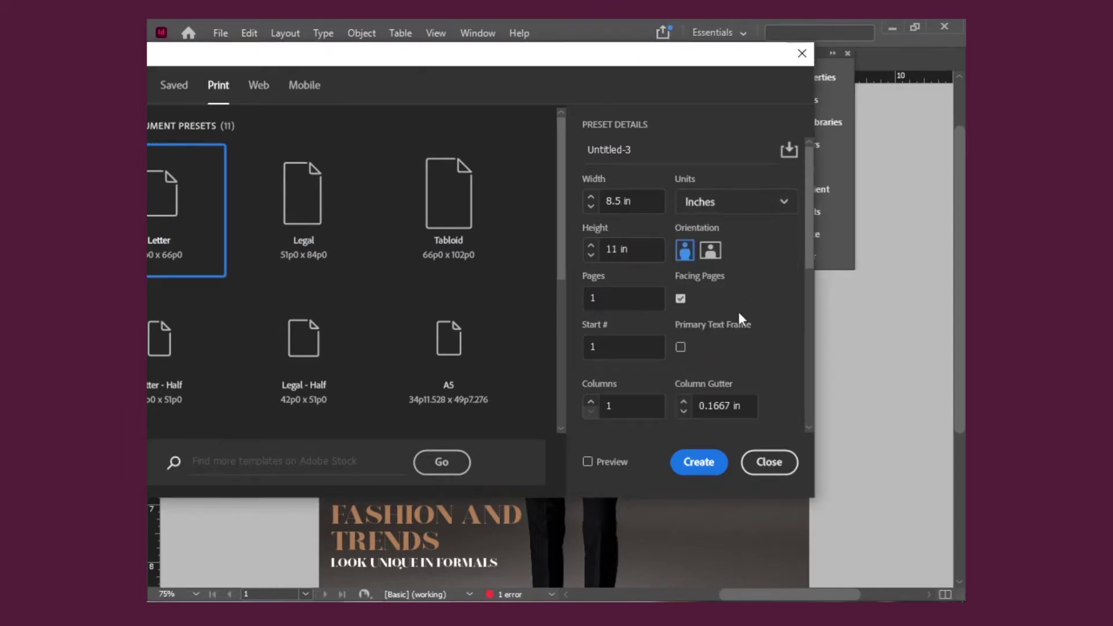
pyautogui.click(702, 471)
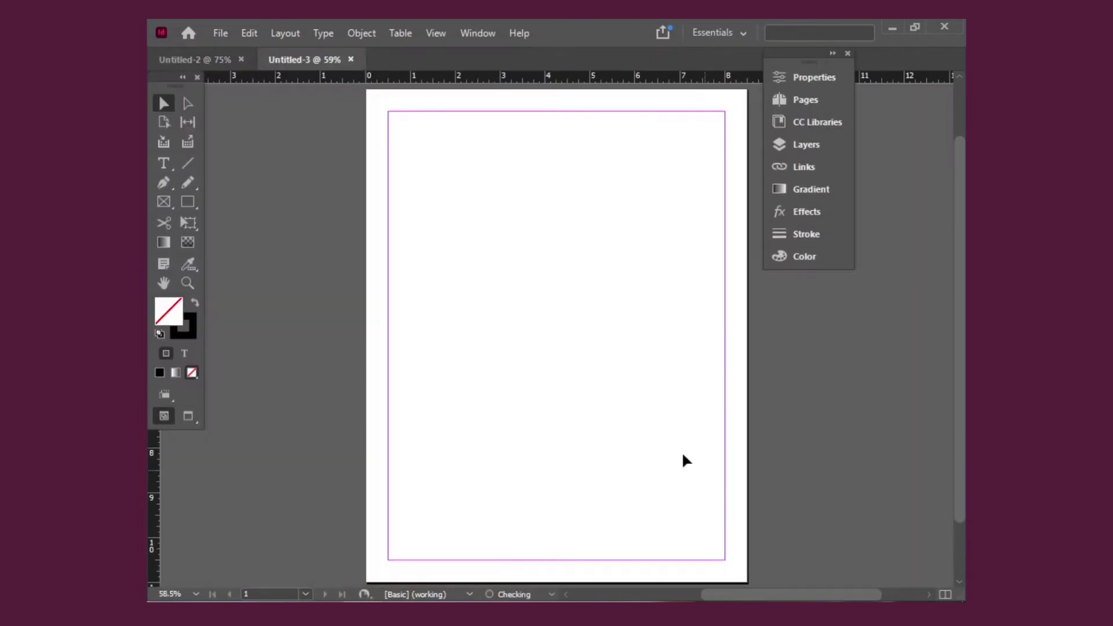
pyautogui.hotkey('ctrl', '-')
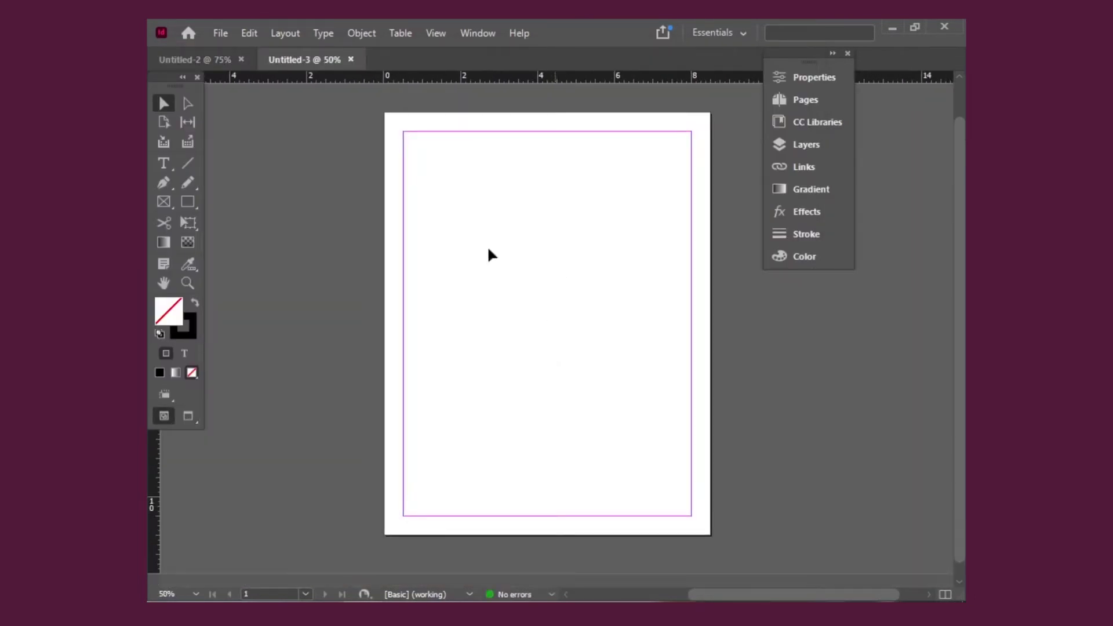
# - Place the model photo JPG from Downloads onto the new page
pyautogui.click(221, 25)
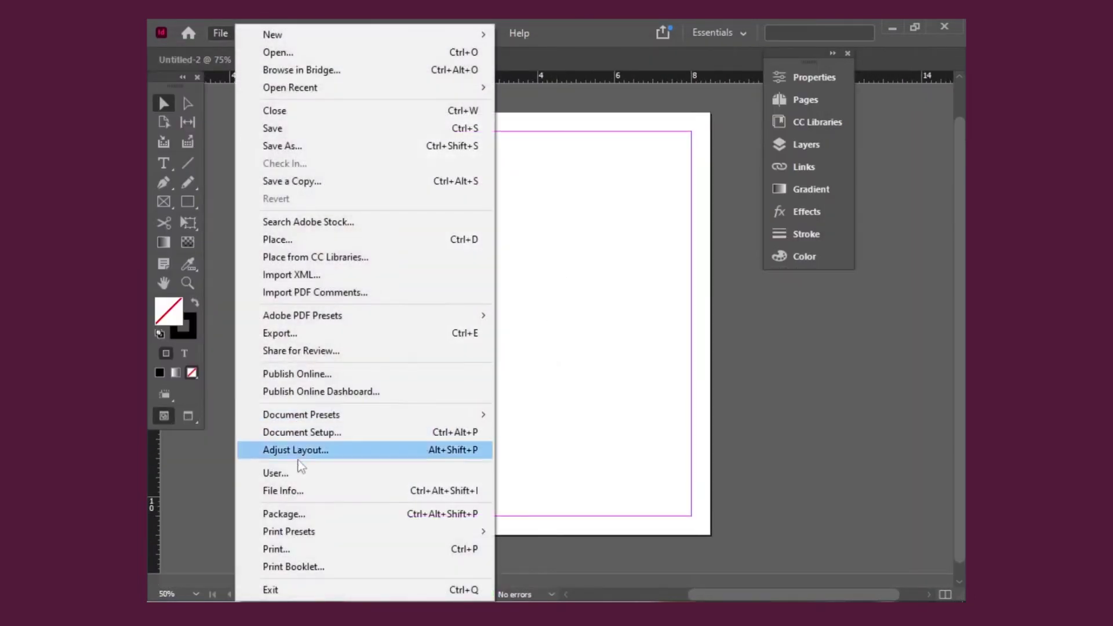
pyautogui.click(338, 242)
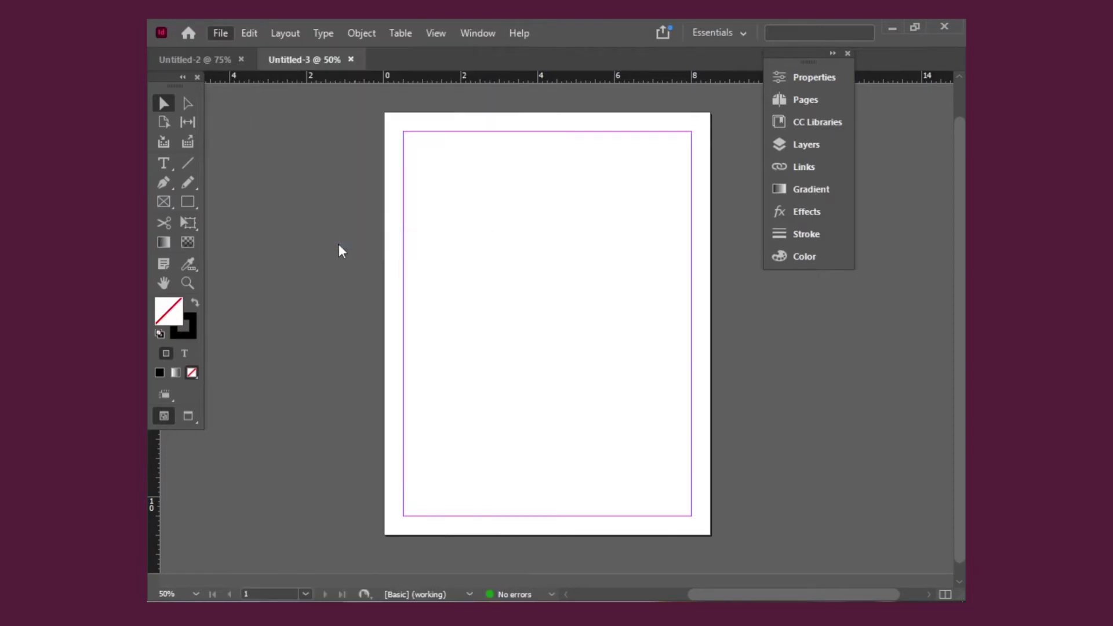
pyautogui.click(348, 231)
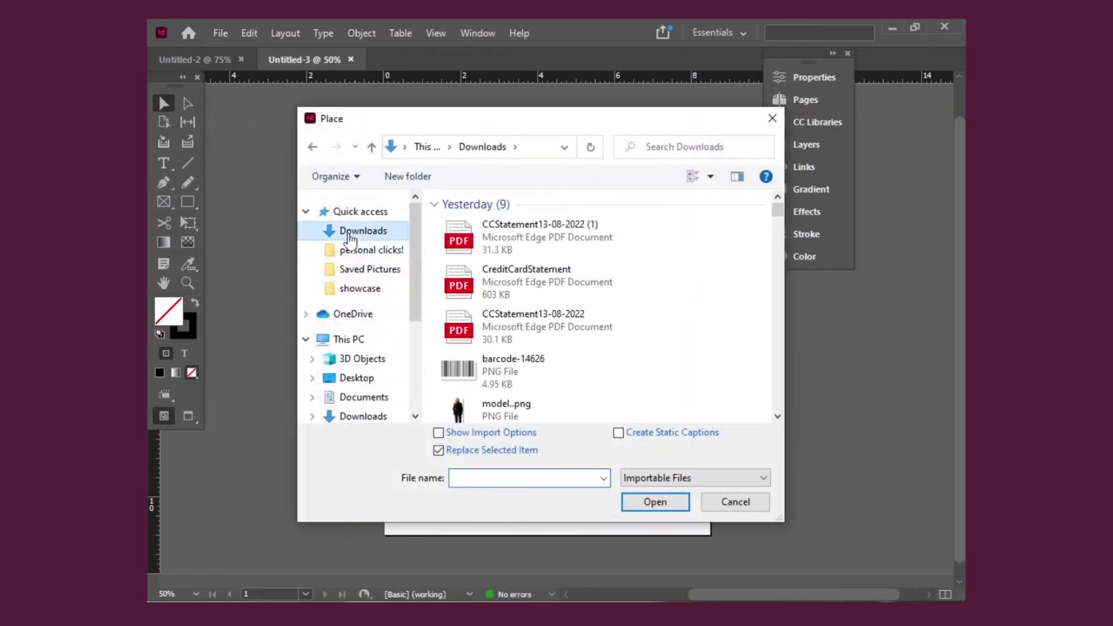
pyautogui.scroll(-2, 472, 266)
pyautogui.click(522, 352)
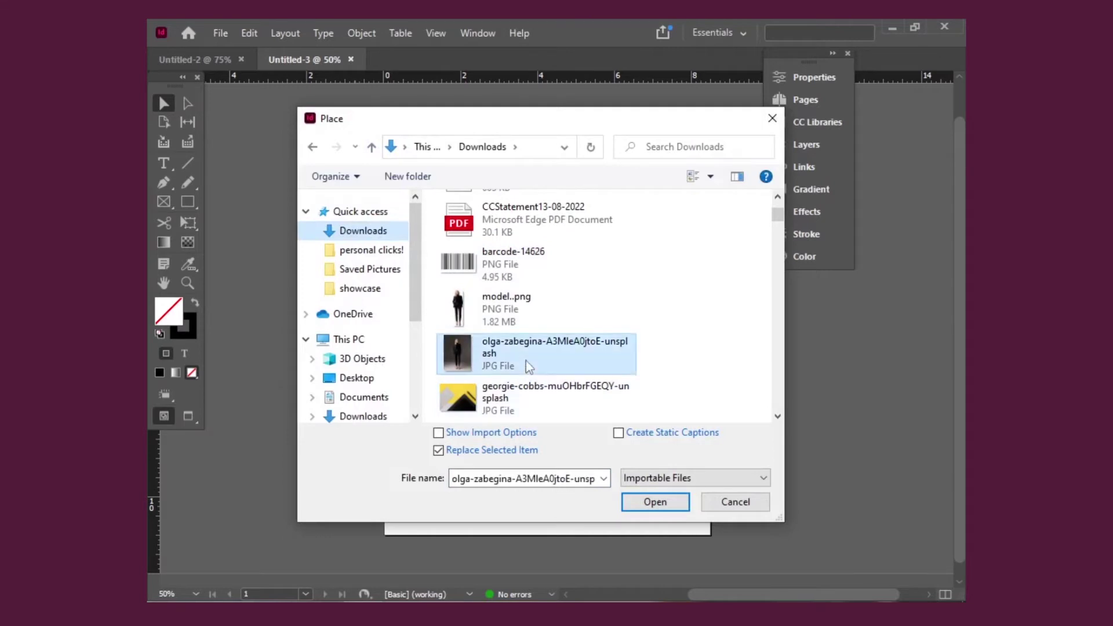
pyautogui.click(658, 500)
pyautogui.click(487, 222)
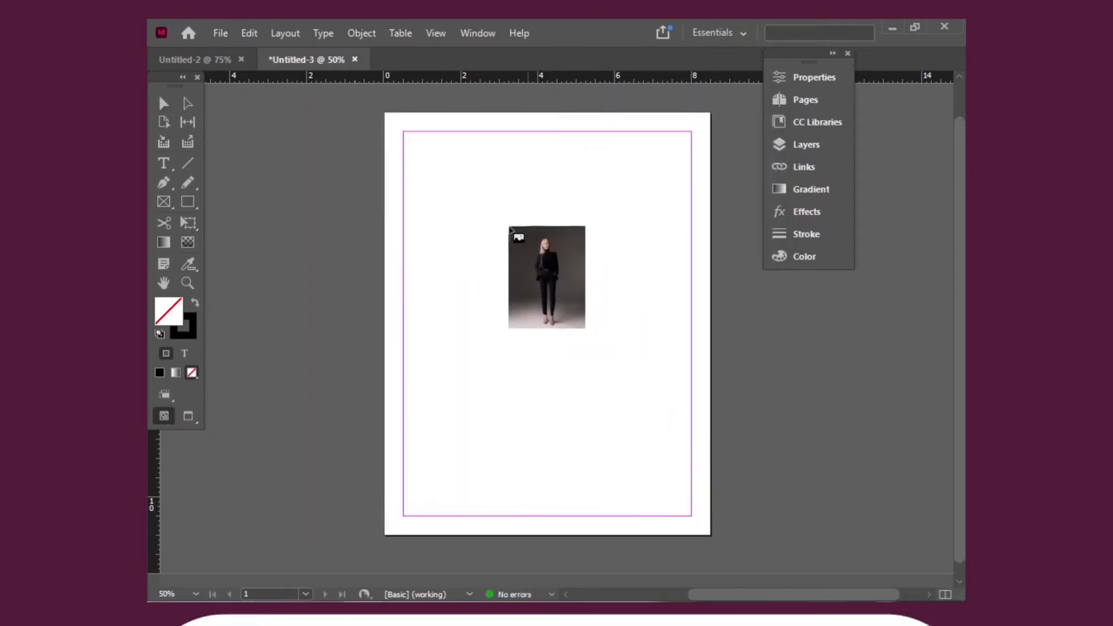
pyautogui.click(416, 155)
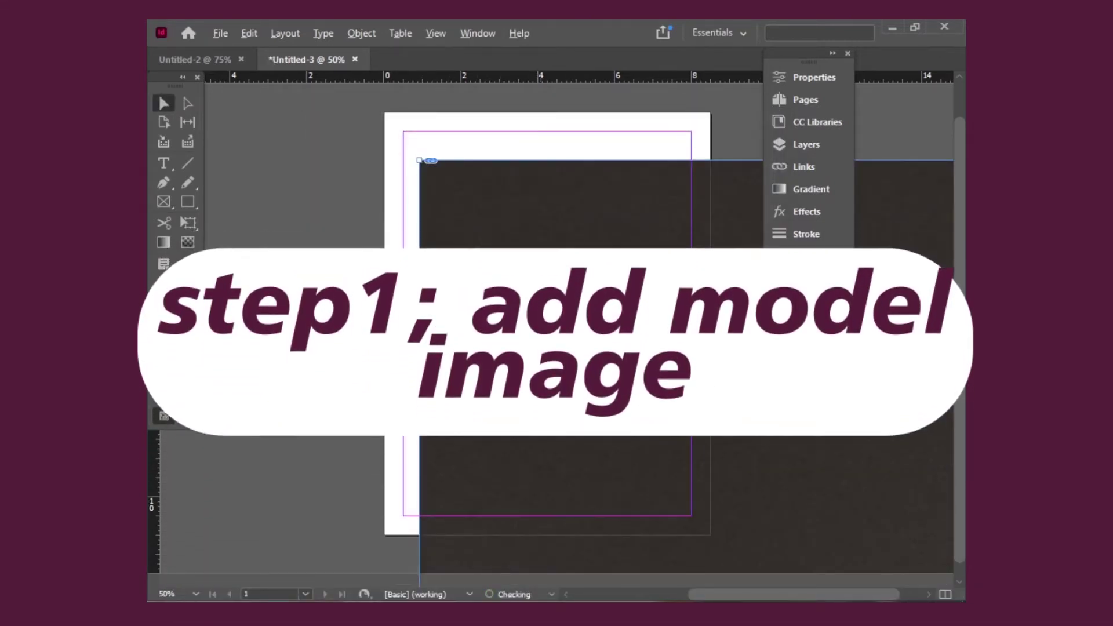
# - Stretch the model photo frame so it fills the whole page
pyautogui.scroll(-7, 556, 296)
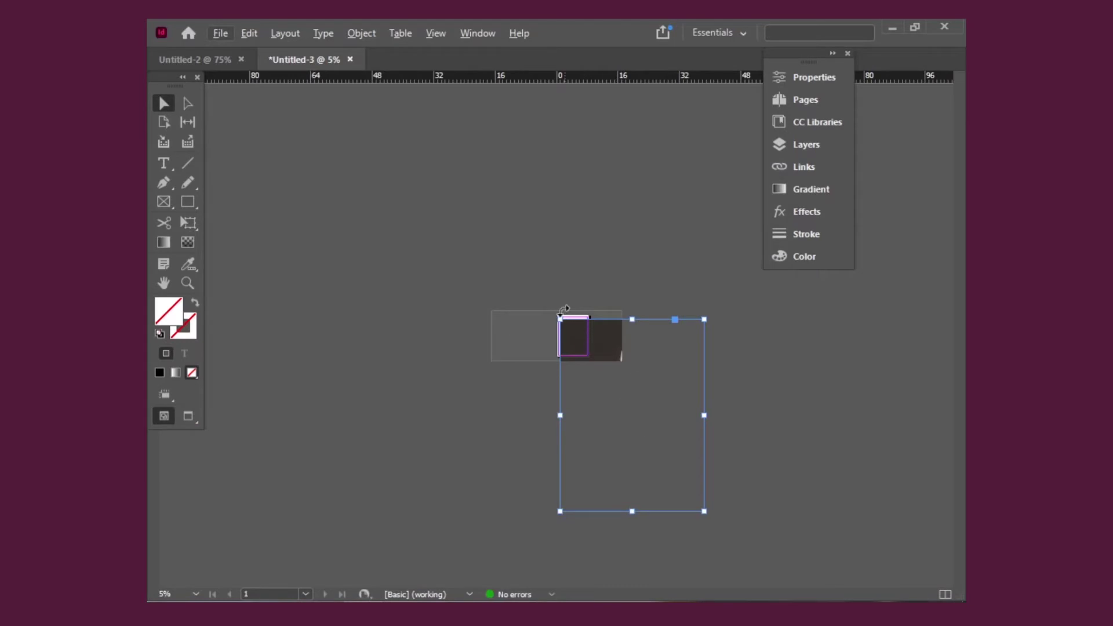
pyautogui.scroll(5, 558, 325)
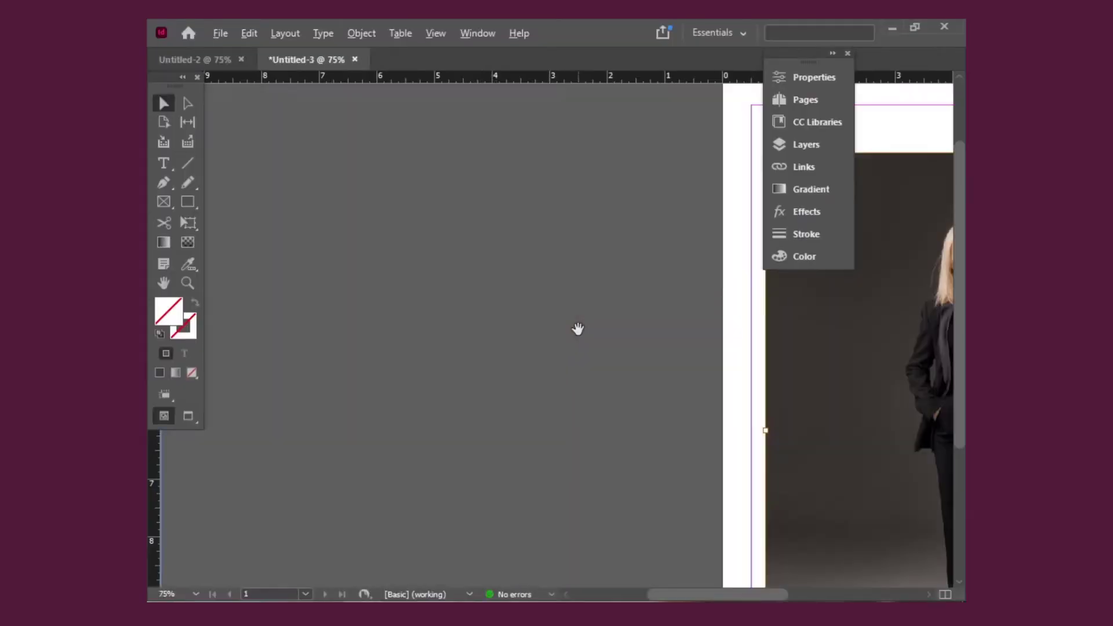
pyautogui.scroll(-1, 415, 308)
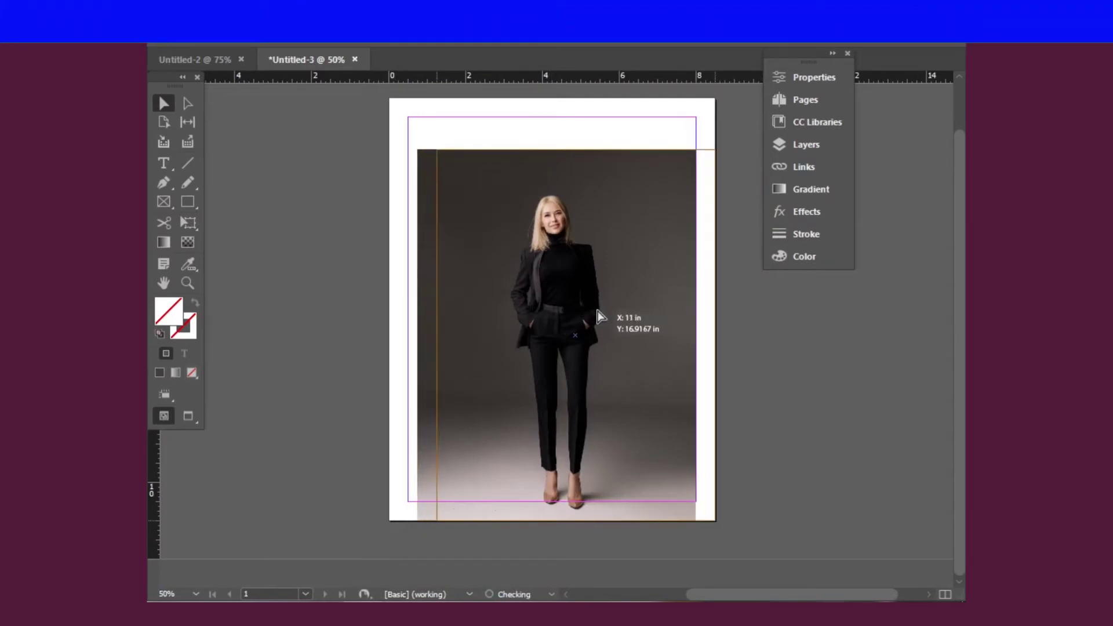
pyautogui.moveTo(592, 311); pyautogui.dragTo(597, 311)
pyautogui.moveTo(436, 335); pyautogui.dragTo(389, 346)
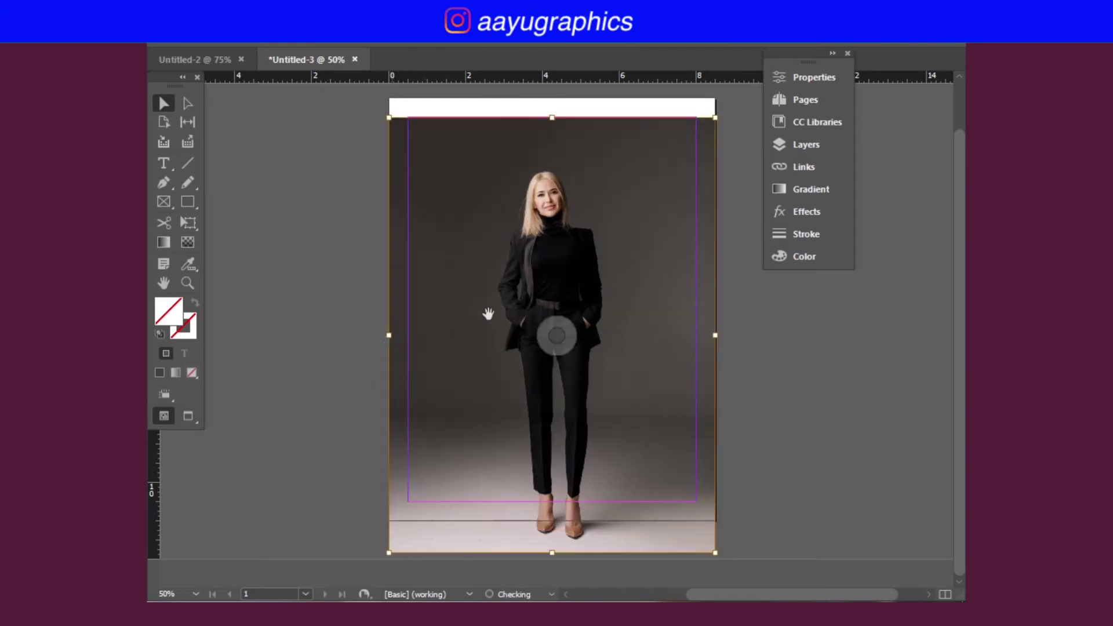
pyautogui.moveTo(542, 249); pyautogui.dragTo(545, 216)
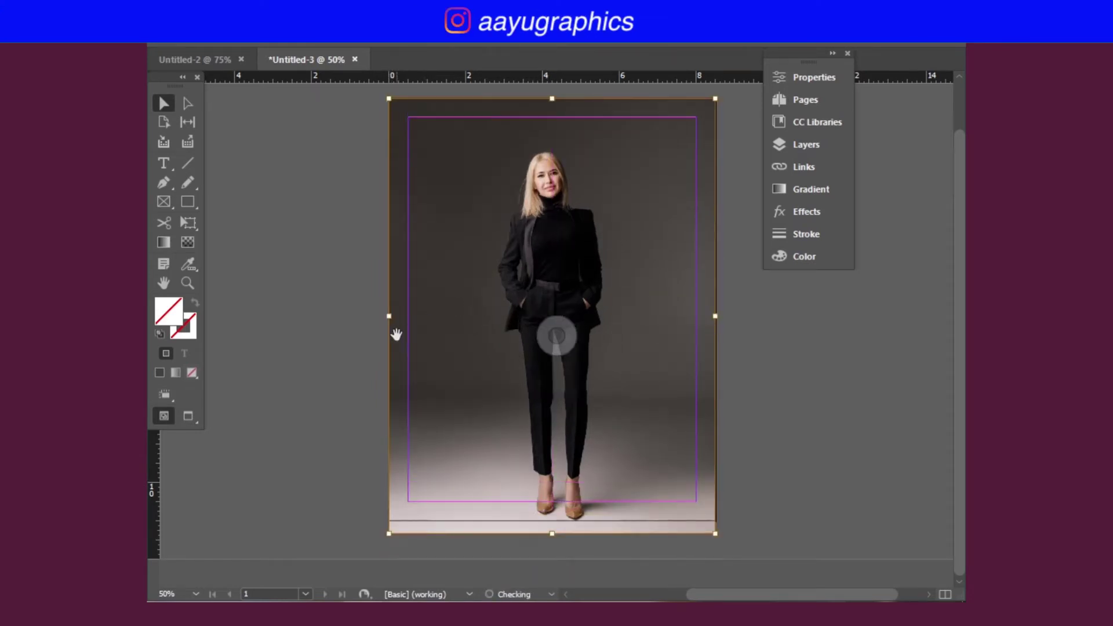
pyautogui.hotkey('ctrl', '-')
pyautogui.click(298, 261)
pyautogui.hotkey('ctrl', 'alt', 'g')
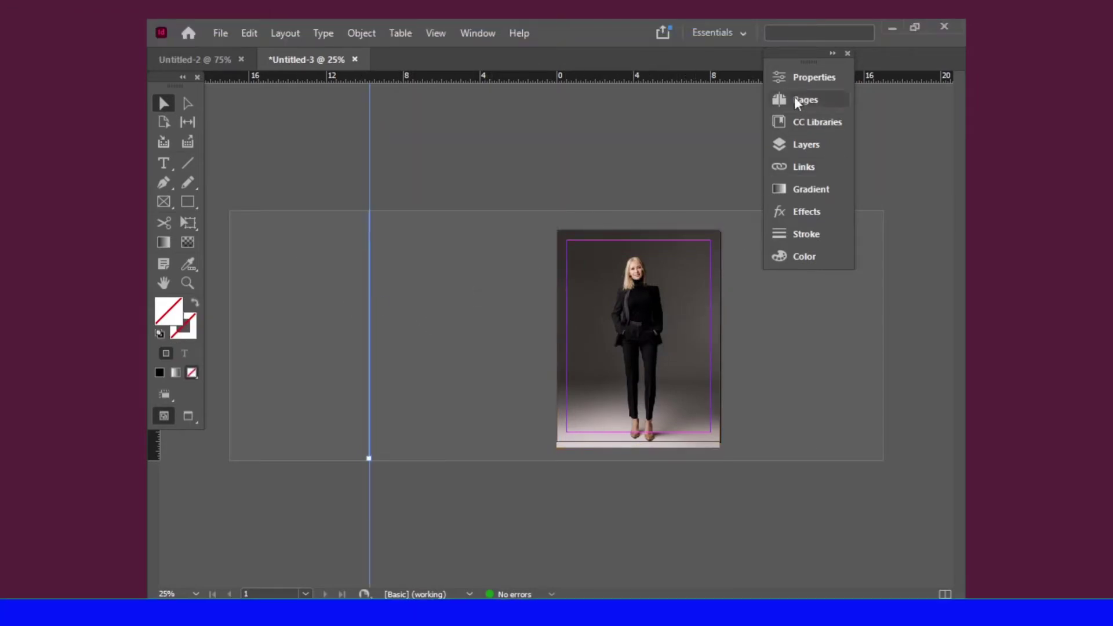
# - Lock Layer 1 and rename it to 'model' in the Layers panel
pyautogui.click(835, 53)
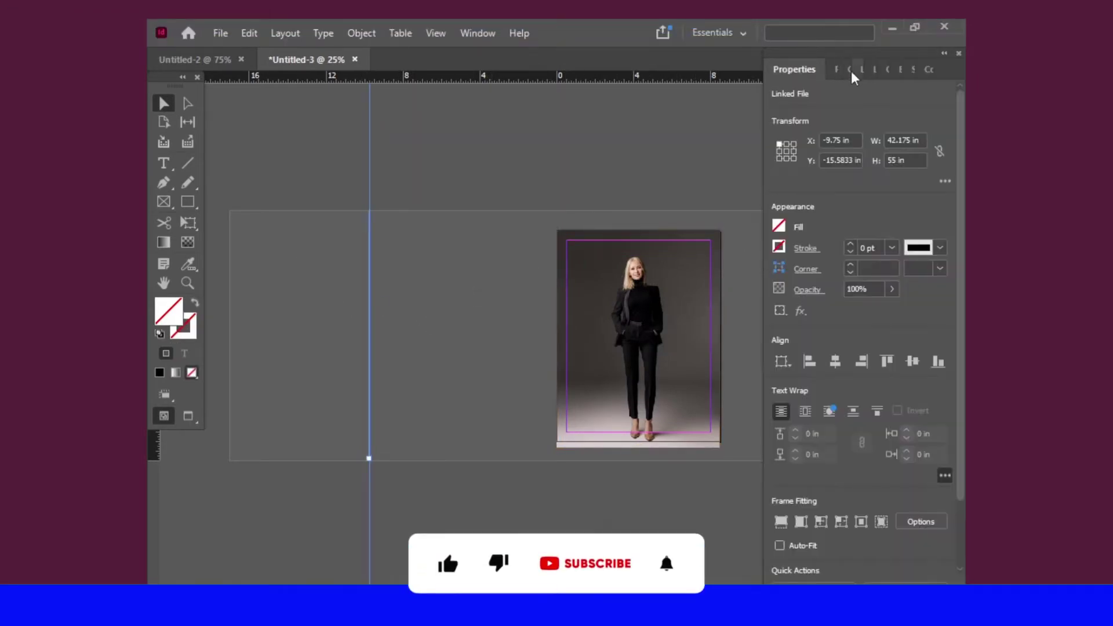
pyautogui.click(868, 71)
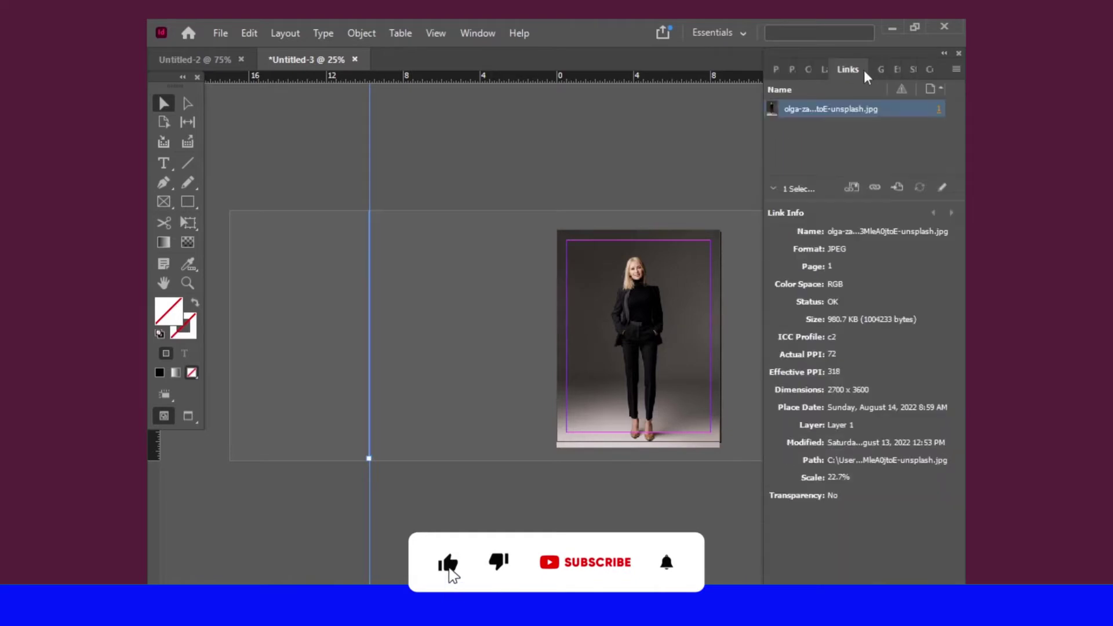
pyautogui.click(827, 72)
pyautogui.click(782, 89)
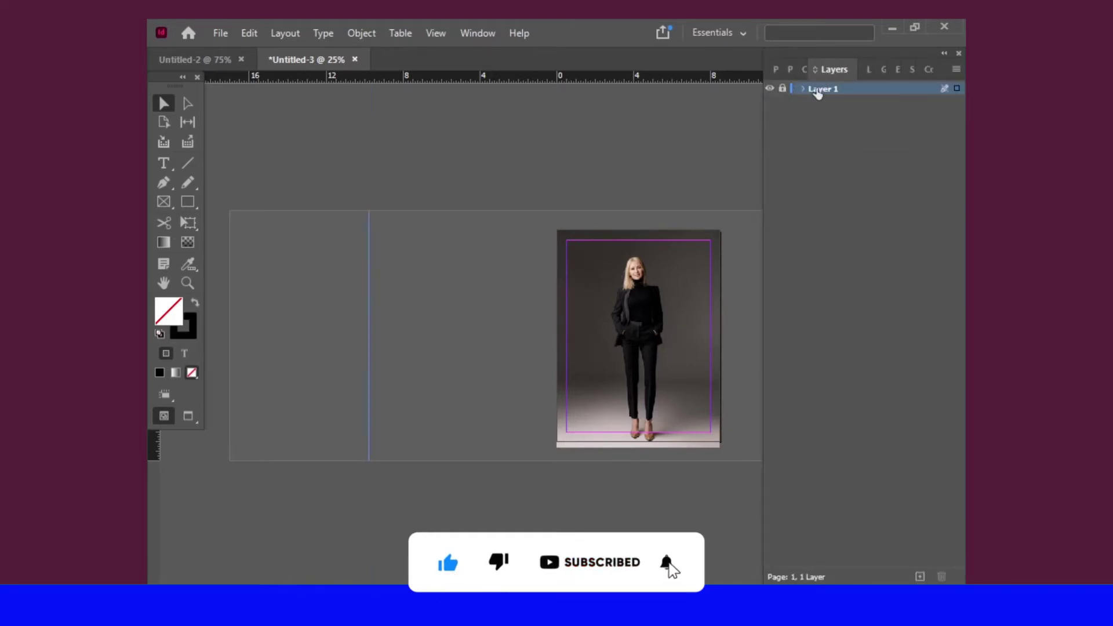
pyautogui.doubleClick(820, 90)
pyautogui.write('m')
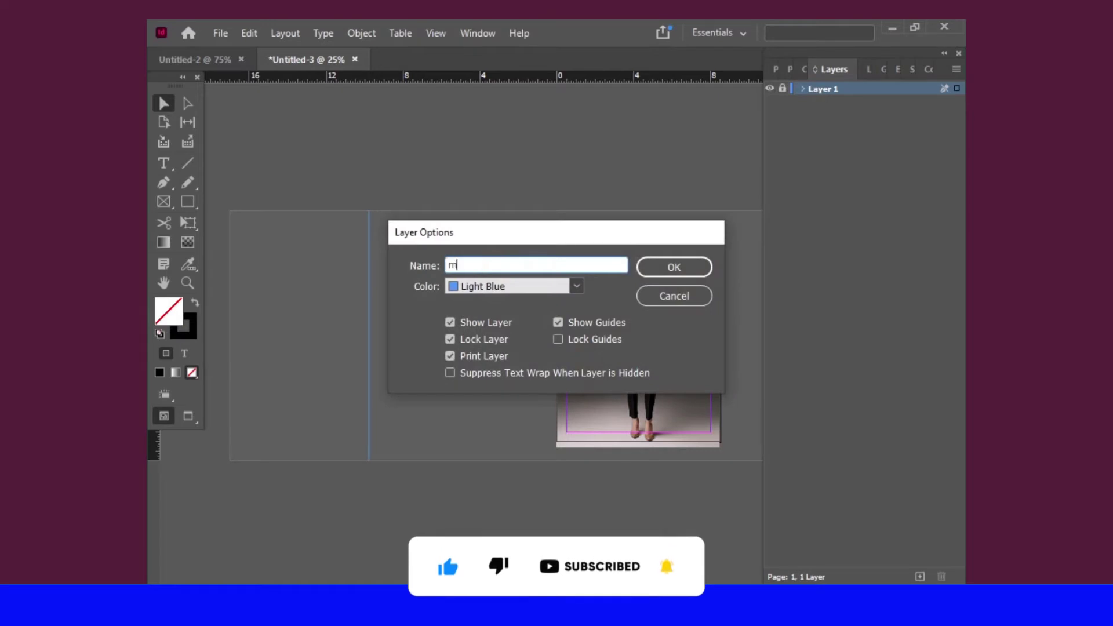
pyautogui.write('odel')
pyautogui.press('Return')
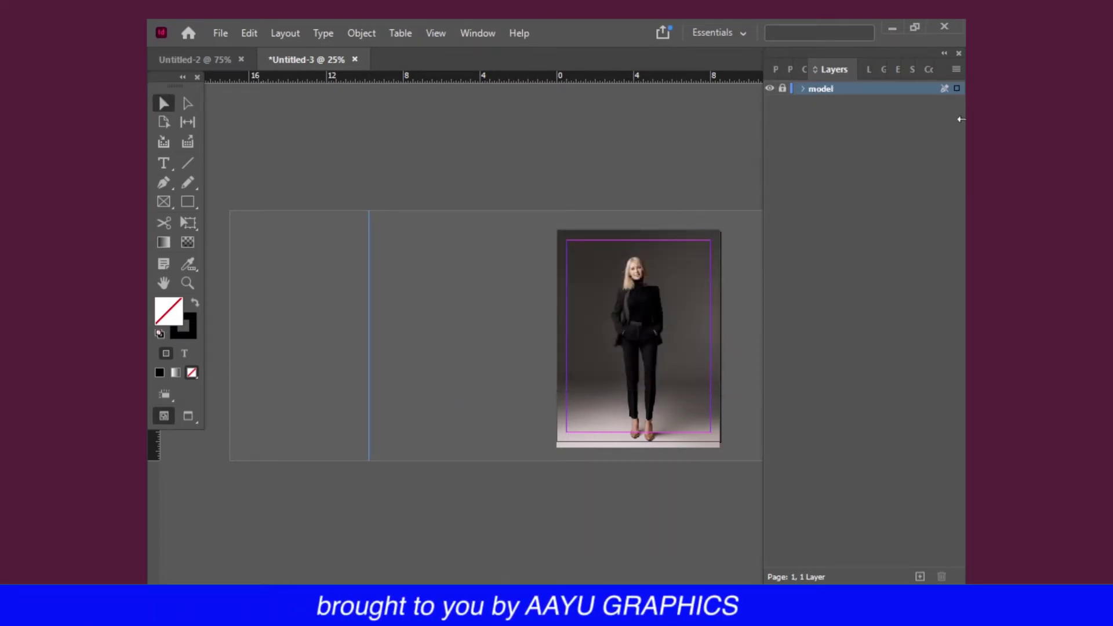
# - Add a new layer above 'model' and switch to the FORMAL reference cover
pyautogui.click(920, 577)
pyautogui.hotkey('ctrl', '=')
pyautogui.moveTo(570, 272); pyautogui.dragTo(464, 268)
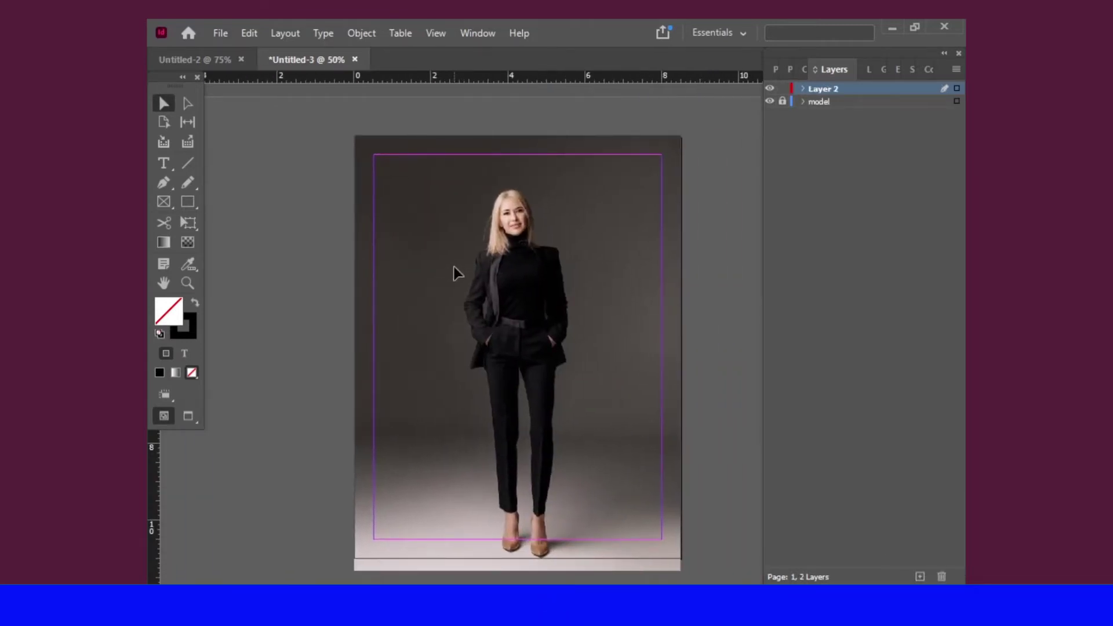
pyautogui.click(186, 63)
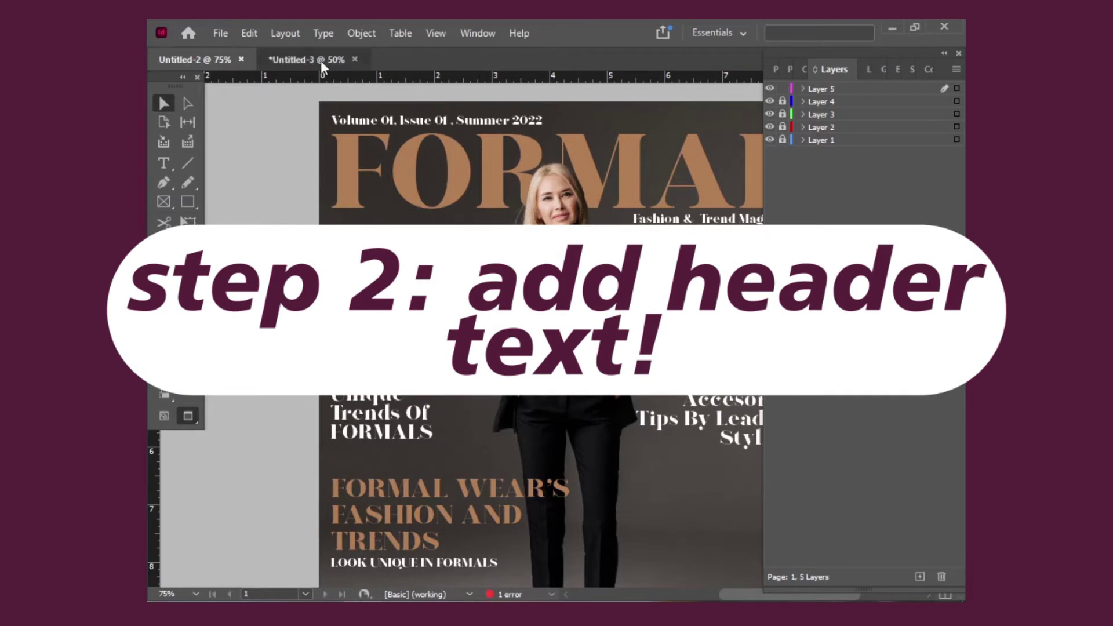
# - Back on the photo cover, draw a wide text frame across the page top holding SAMPLE
pyautogui.click(322, 60)
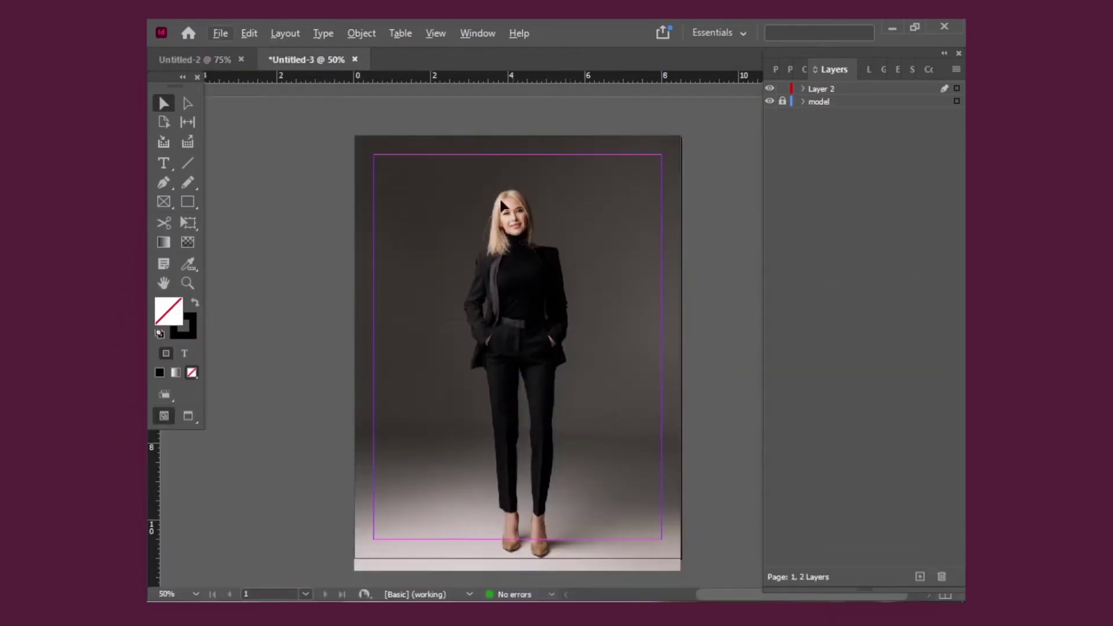
pyautogui.click(168, 167)
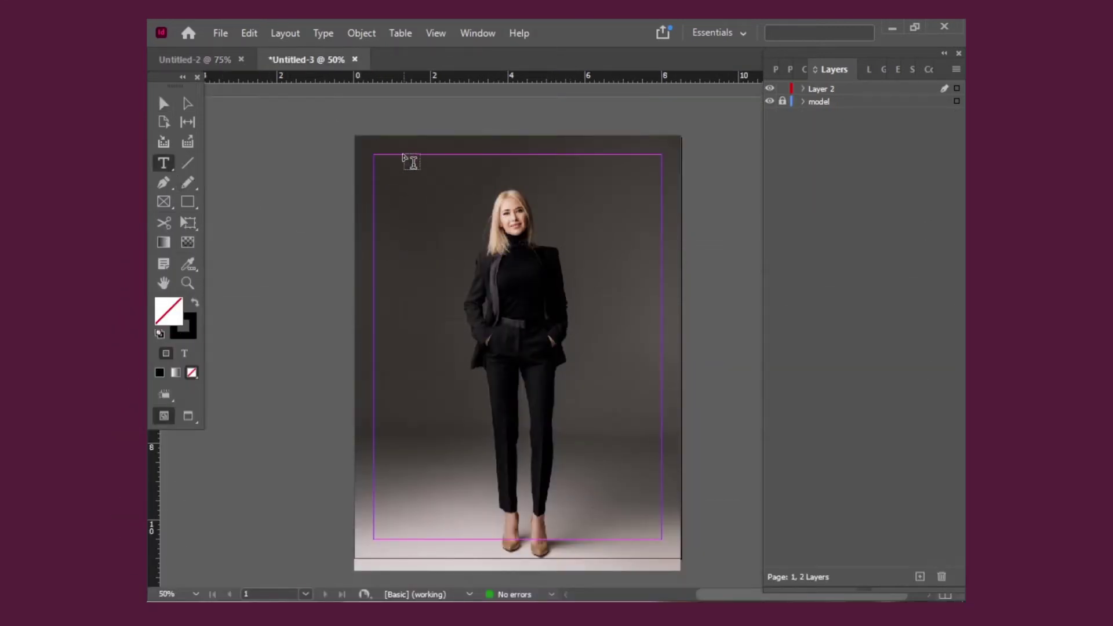
pyautogui.press('w')
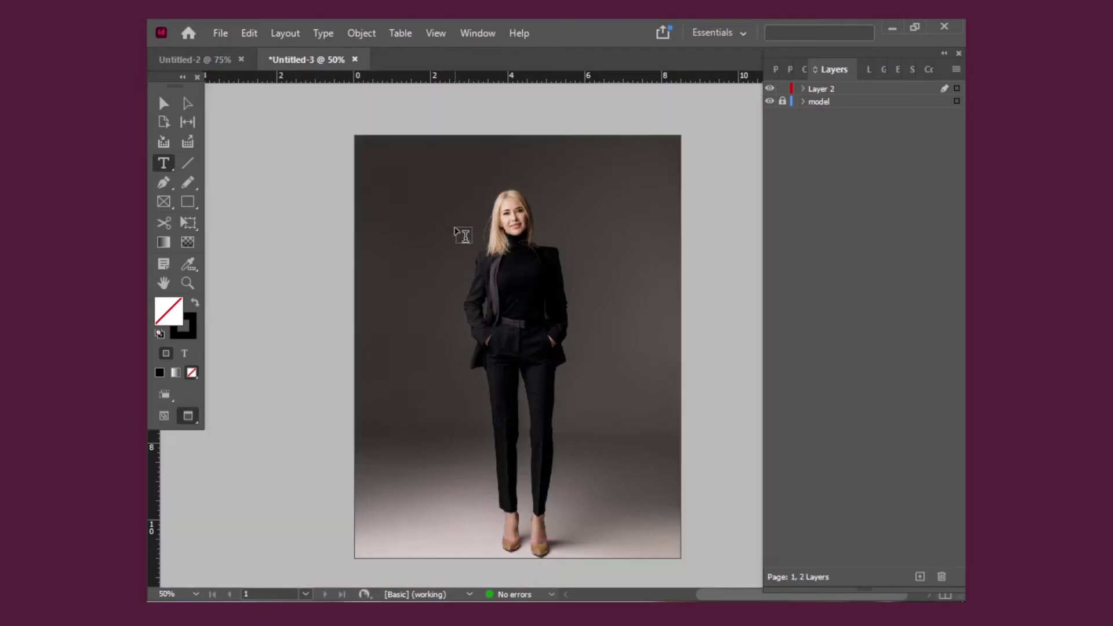
pyautogui.moveTo(358, 140)
pyautogui.mouseDown()
pyautogui.moveTo(567, 224)
pyautogui.moveTo(675, 236)
pyautogui.mouseUp()
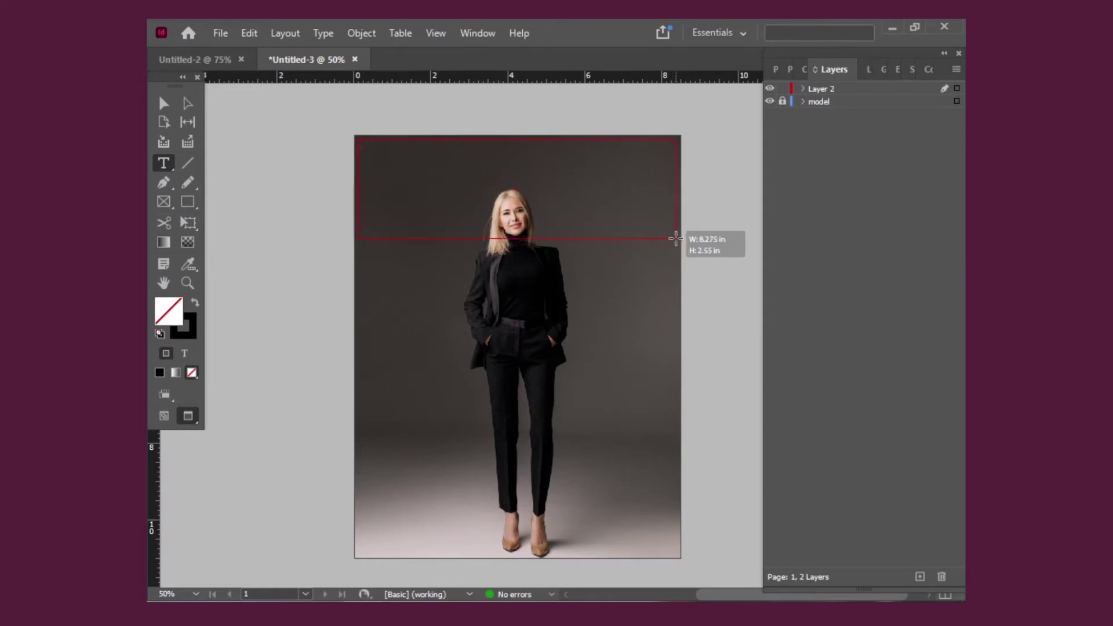
pyautogui.moveTo(675, 236); pyautogui.dragTo(675, 236)
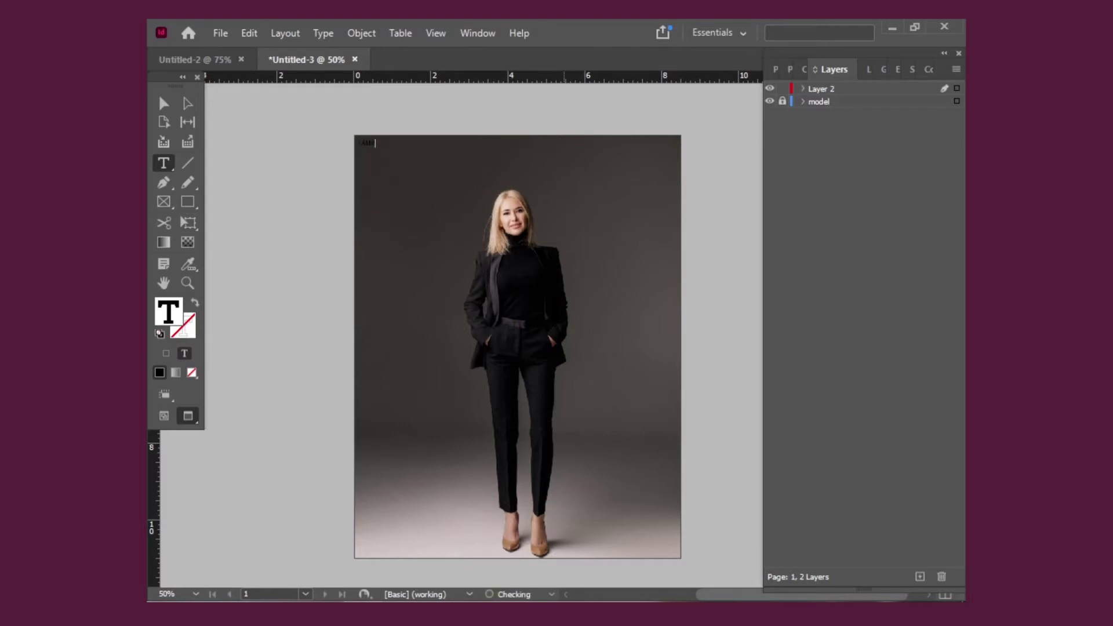
pyautogui.hotkey('ctrl', 'a')
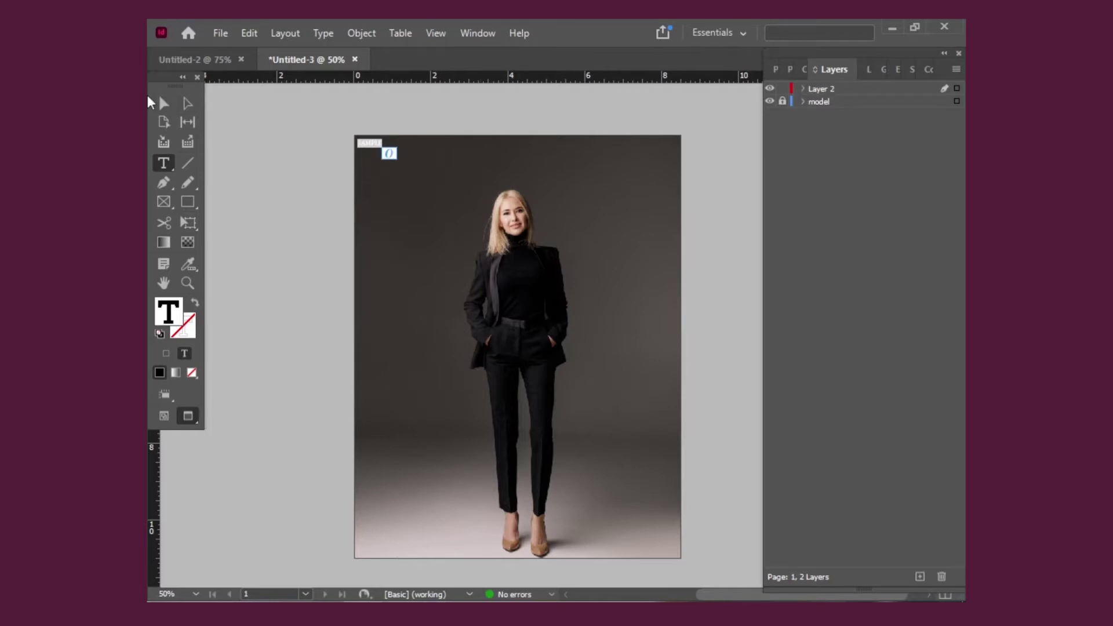
# - Set the SAMPLE text to Gishella Morely Regular at 81 pt
pyautogui.click(777, 72)
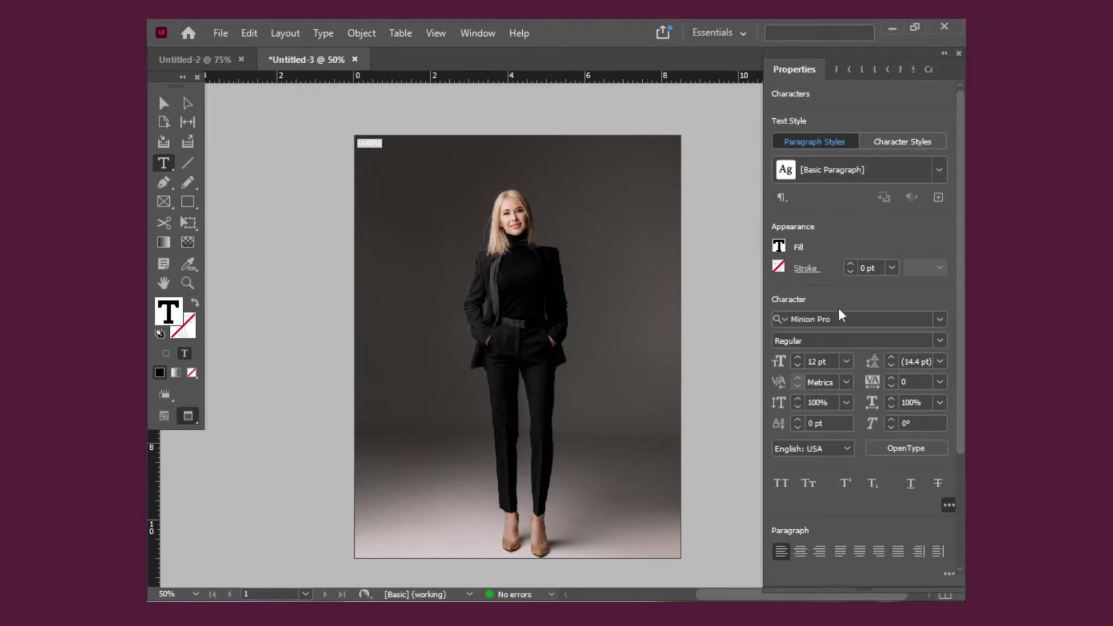
pyautogui.click(940, 319)
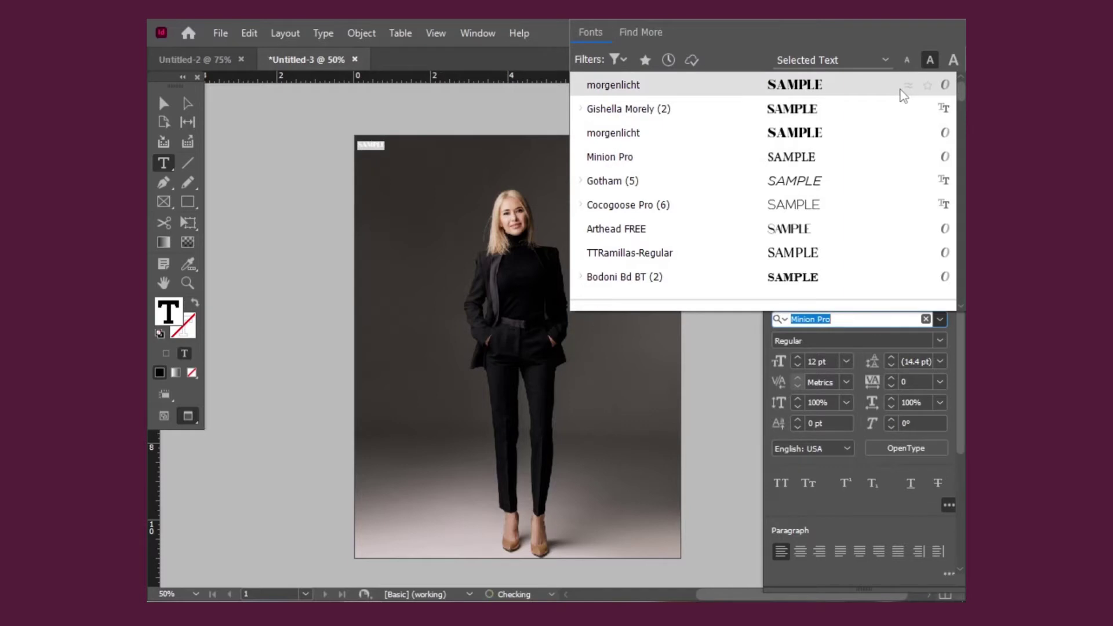
pyautogui.click(903, 92)
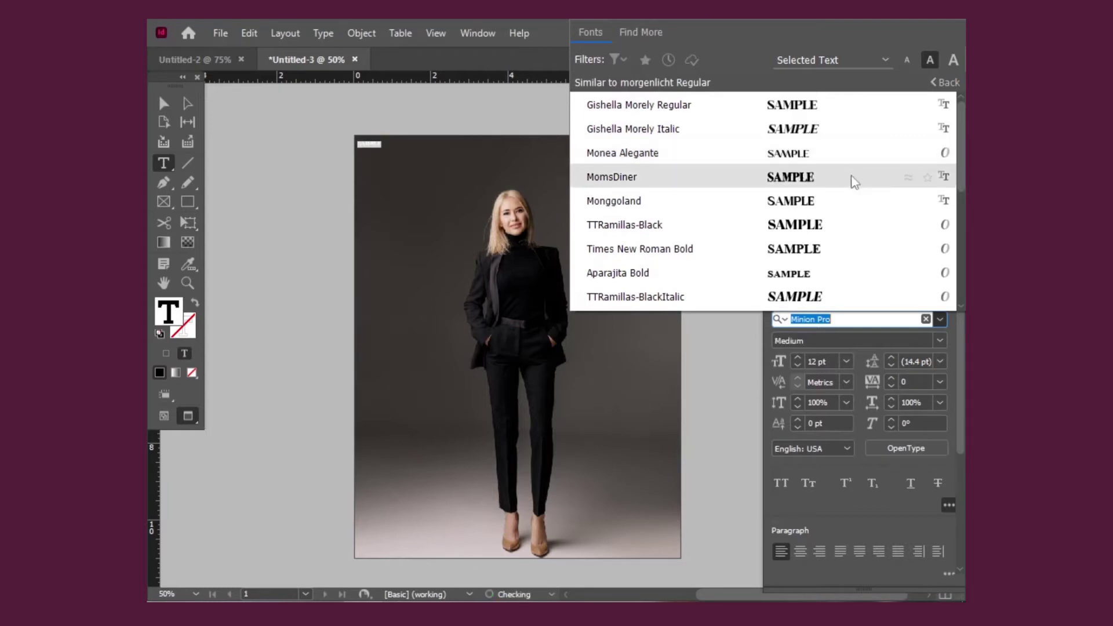
pyautogui.click(857, 109)
pyautogui.click(846, 361)
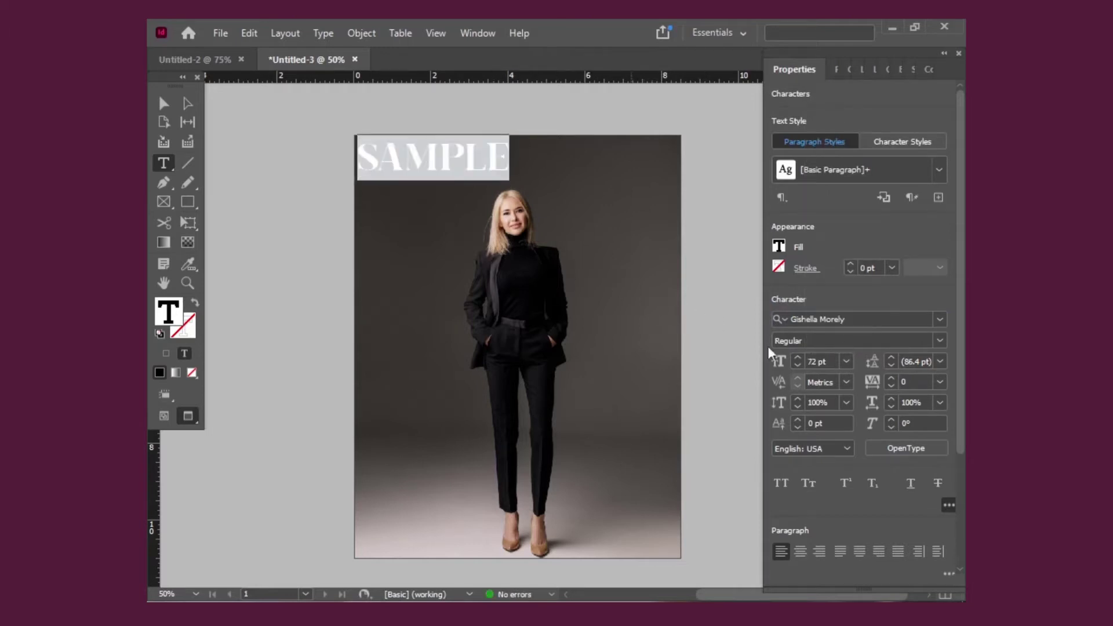
# - Increase the SAMPLE font size to 148 pt so it spans the page
pyautogui.click(799, 358)
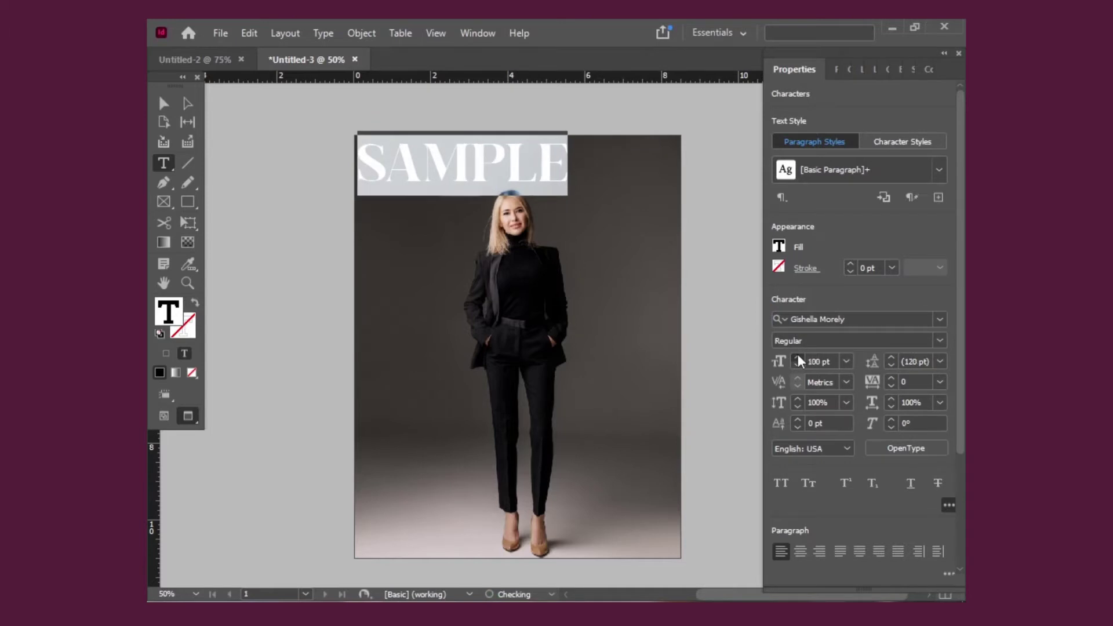
pyautogui.click(799, 358)
pyautogui.click(799, 358)
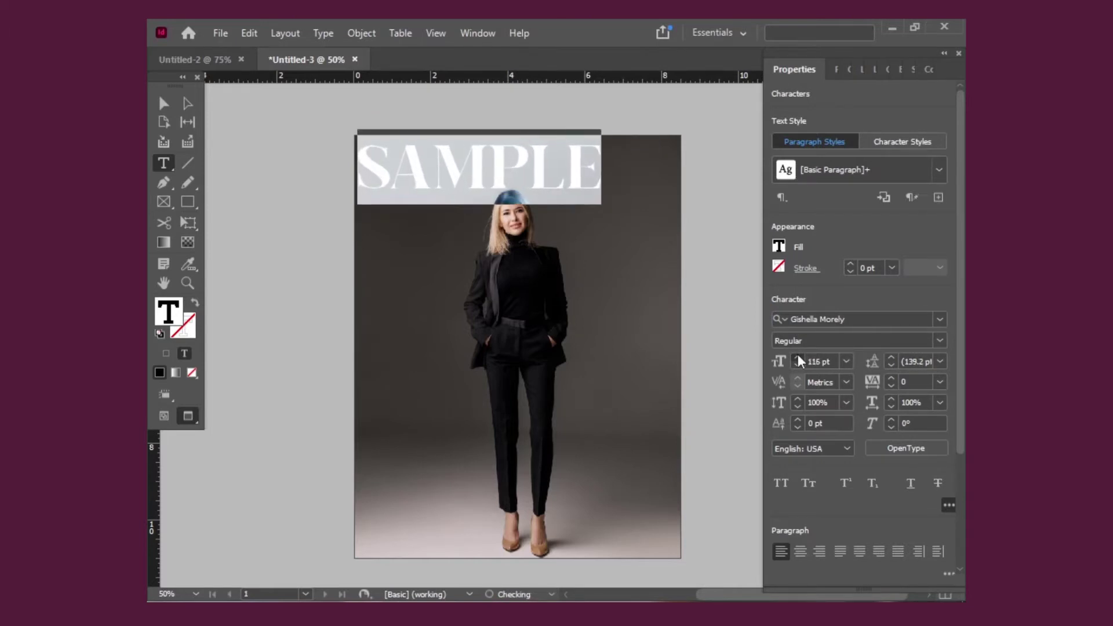
pyautogui.click(799, 358)
pyautogui.click(798, 357)
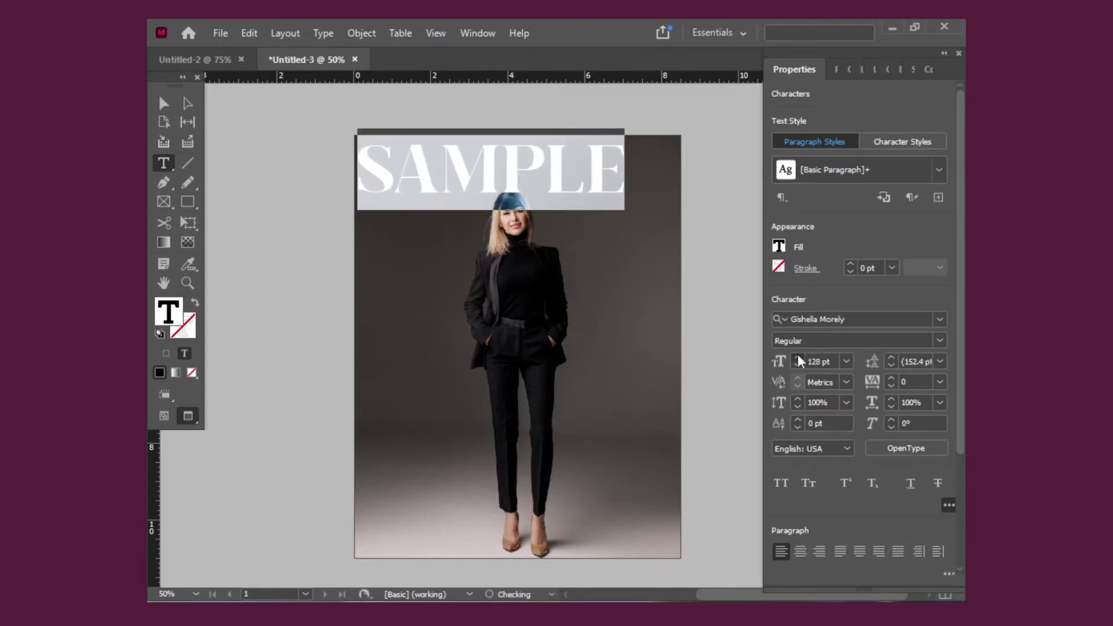
pyautogui.click(798, 358)
pyautogui.click(798, 358)
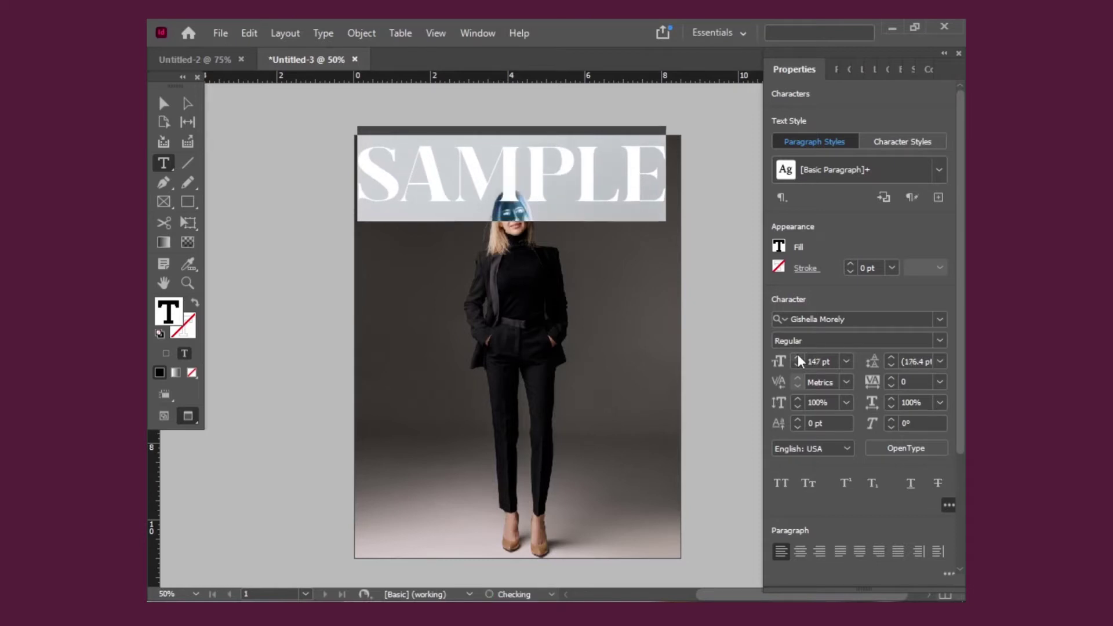
pyautogui.click(798, 358)
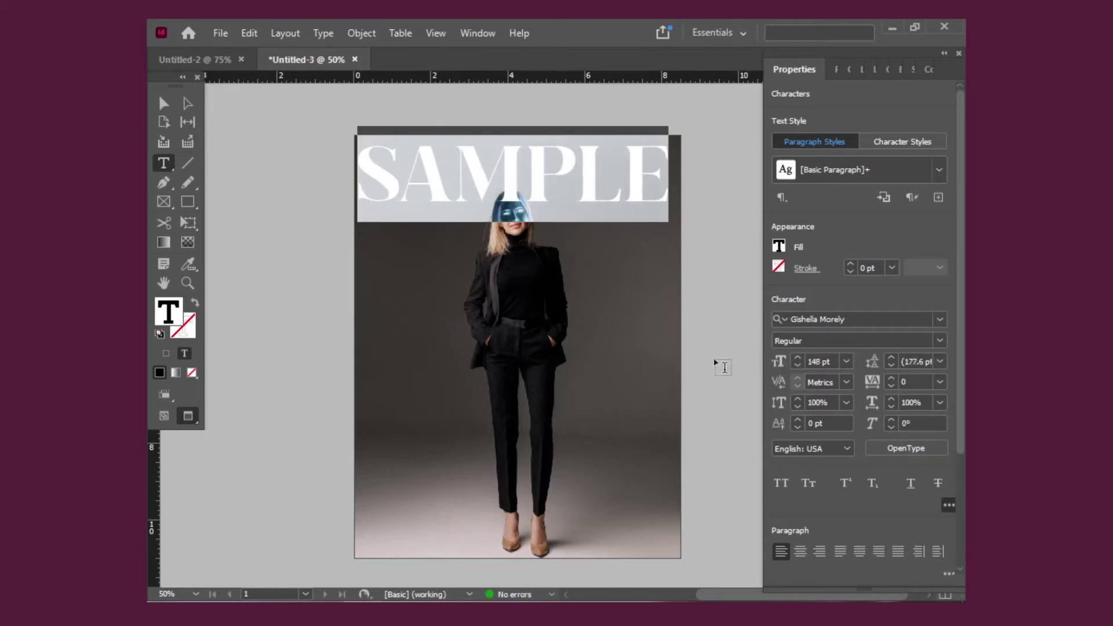
# - Colour SAMPLE tan (b3835b), sampled with the eyedropper from the model's shoes
pyautogui.doubleClick(185, 329)
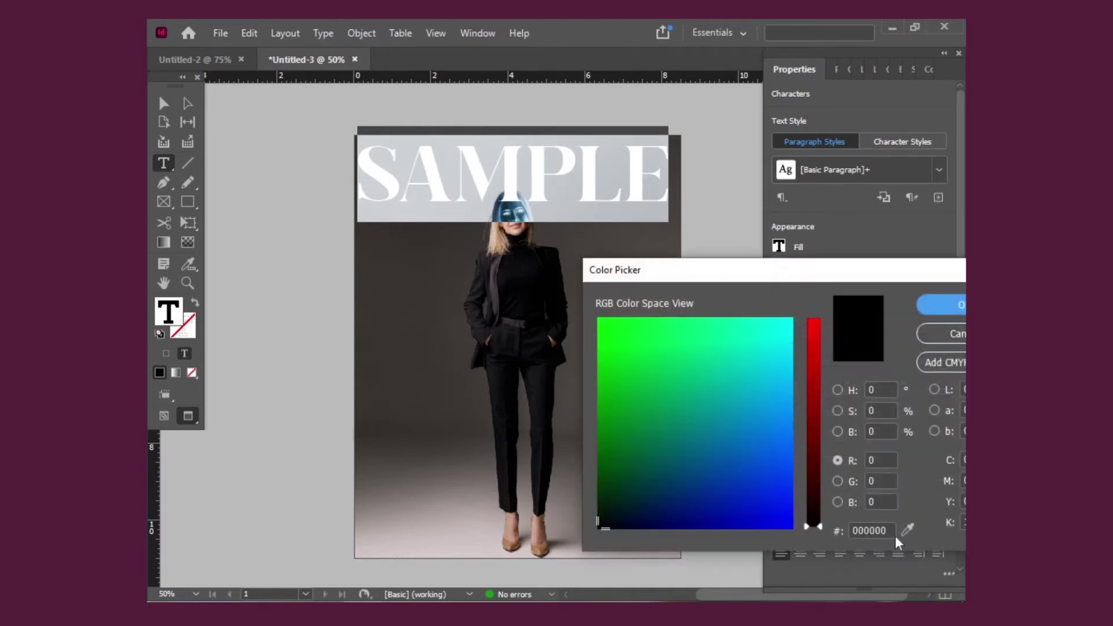
pyautogui.click(907, 530)
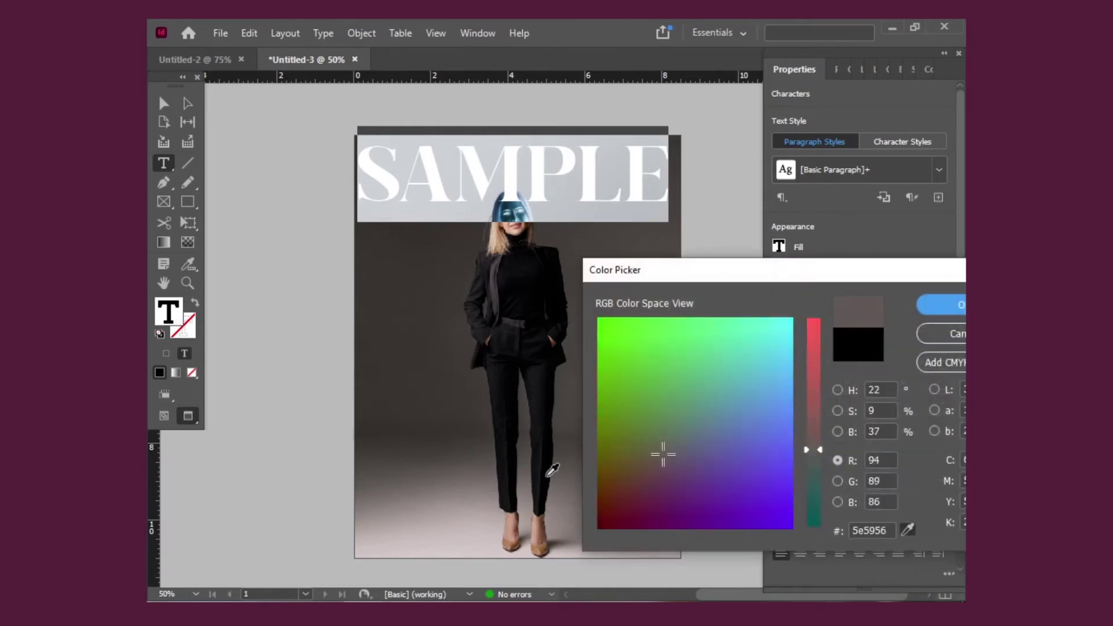
pyautogui.click(543, 546)
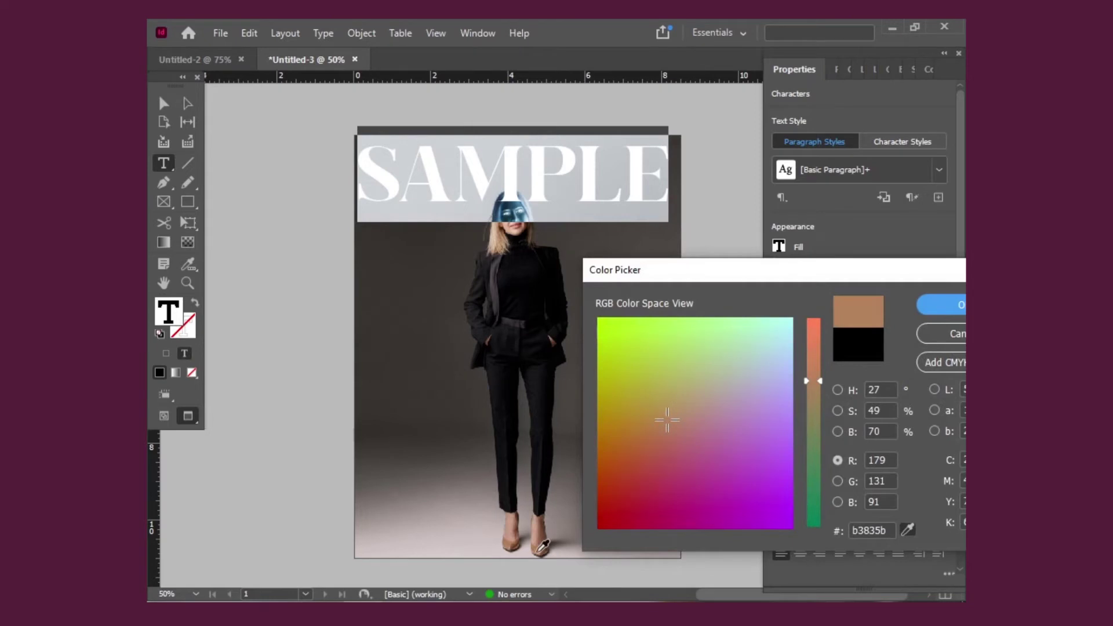
pyautogui.click(940, 305)
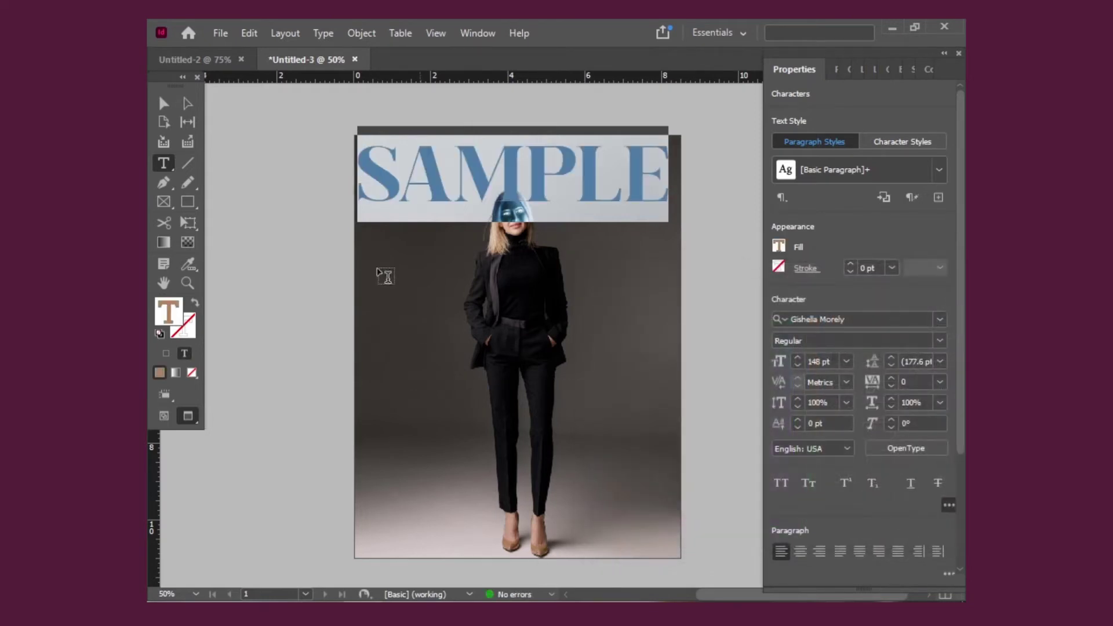
pyautogui.click(163, 103)
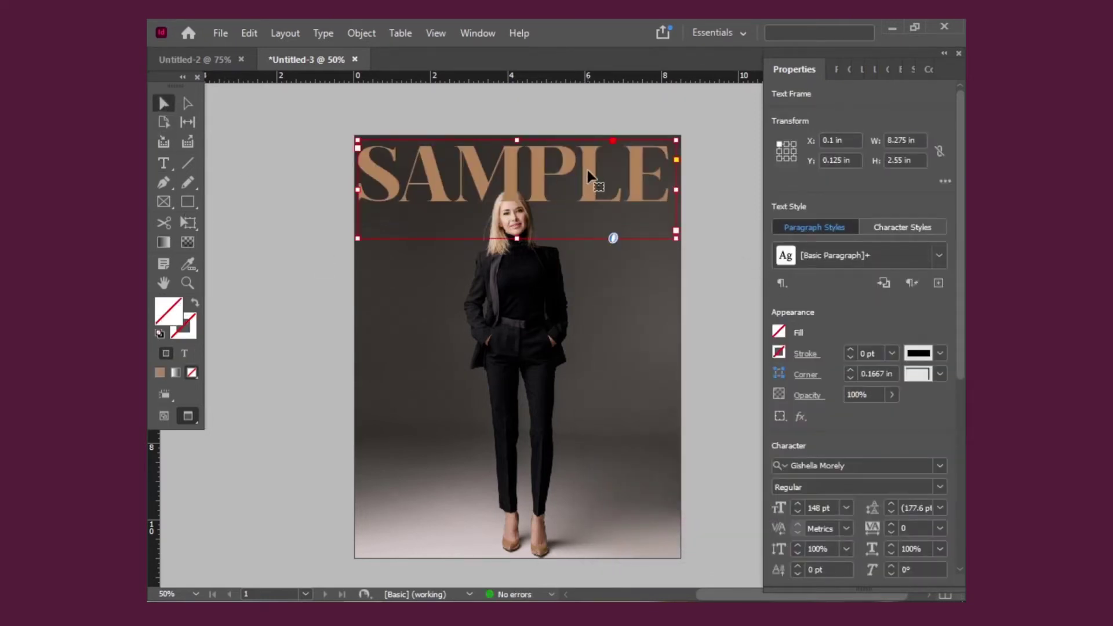
# - Nudge the SAMPLE masthead frame slightly lower so it sits evenly across the cover top
pyautogui.moveTo(587, 173); pyautogui.dragTo(593, 177)
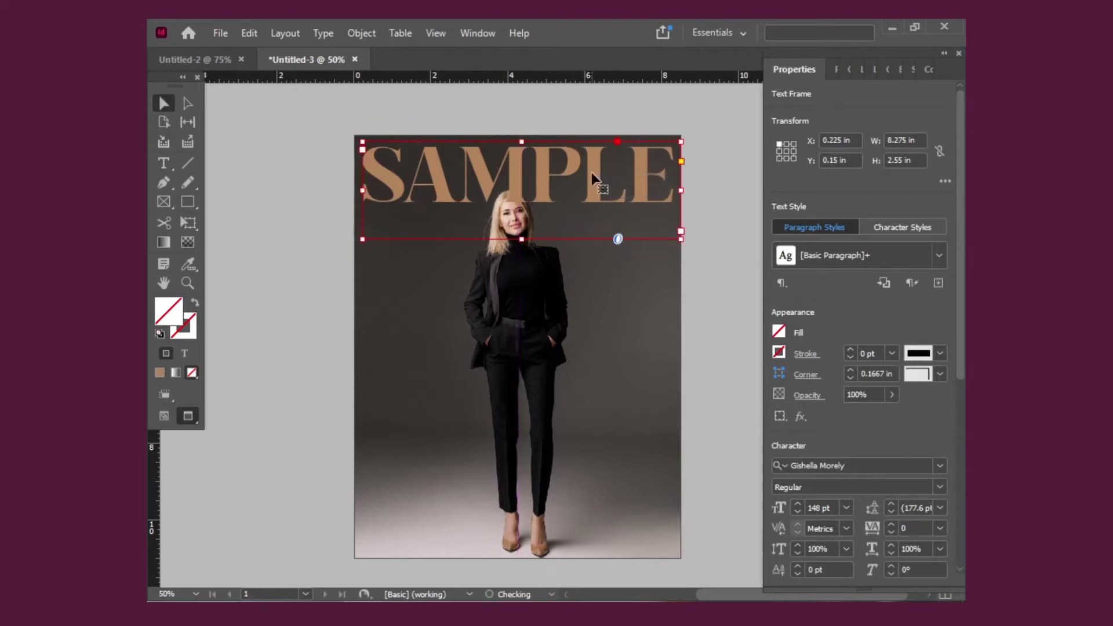
pyautogui.click(597, 356)
pyautogui.hscroll(-5, 597, 353)
pyautogui.hscroll(5, 394, 196)
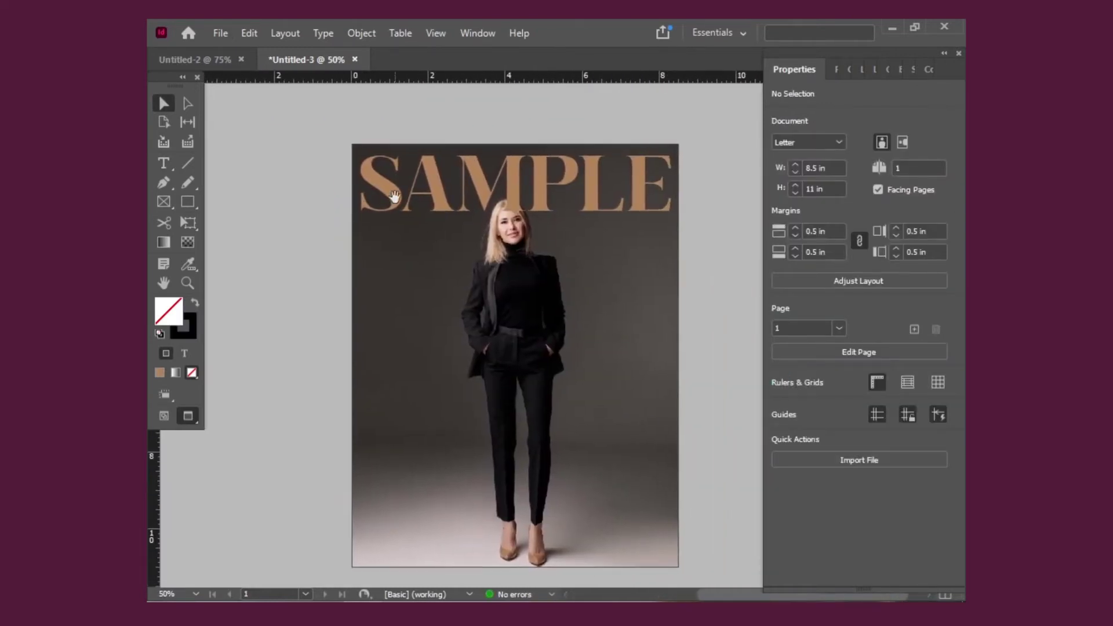
pyautogui.click(617, 208)
pyautogui.press('Down')
pyautogui.press('Down')
pyautogui.press('Down')
pyautogui.press('Down')
pyautogui.press('Down')
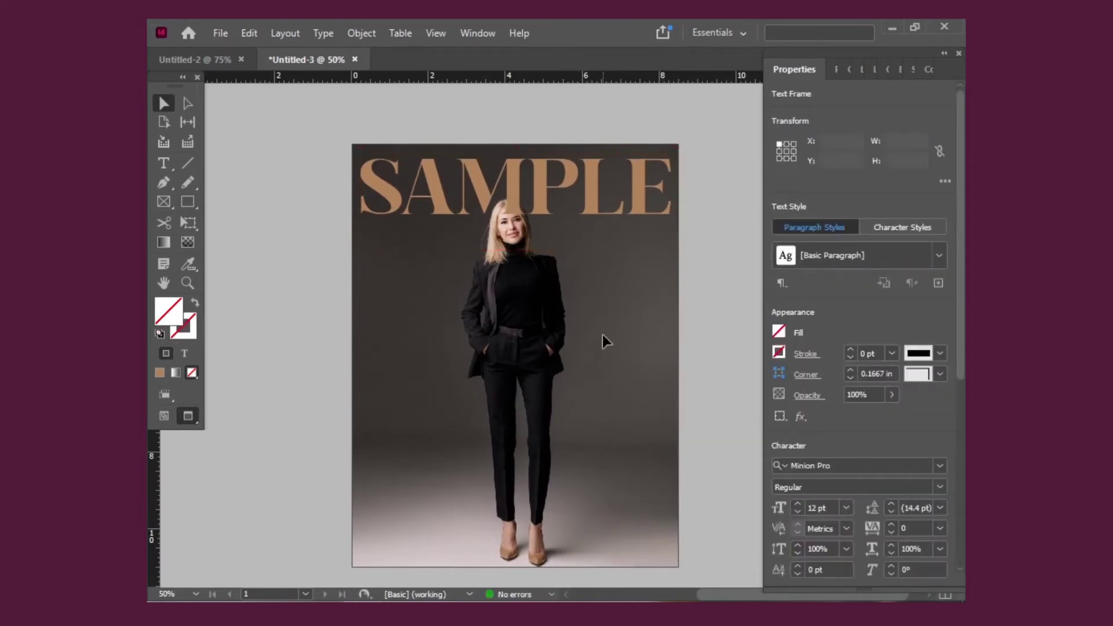
pyautogui.click(590, 339)
pyautogui.keyDown('alt'); pyautogui.scroll(1, 590, 339); pyautogui.keyUp('alt')
pyautogui.moveTo(590, 209); pyautogui.dragTo(606, 328)
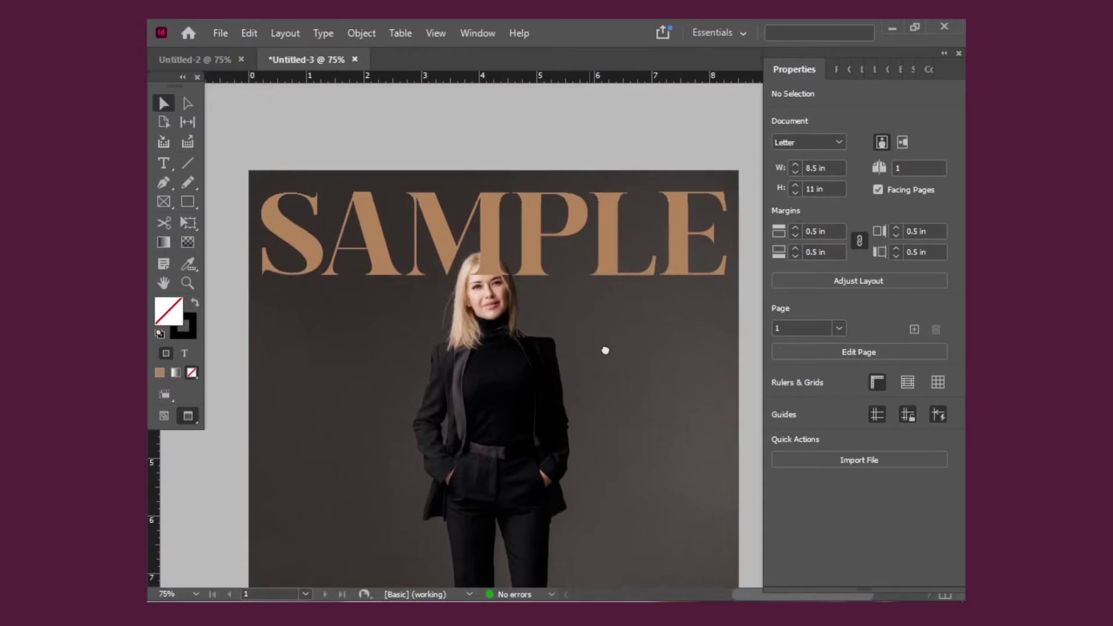
pyautogui.click(608, 234)
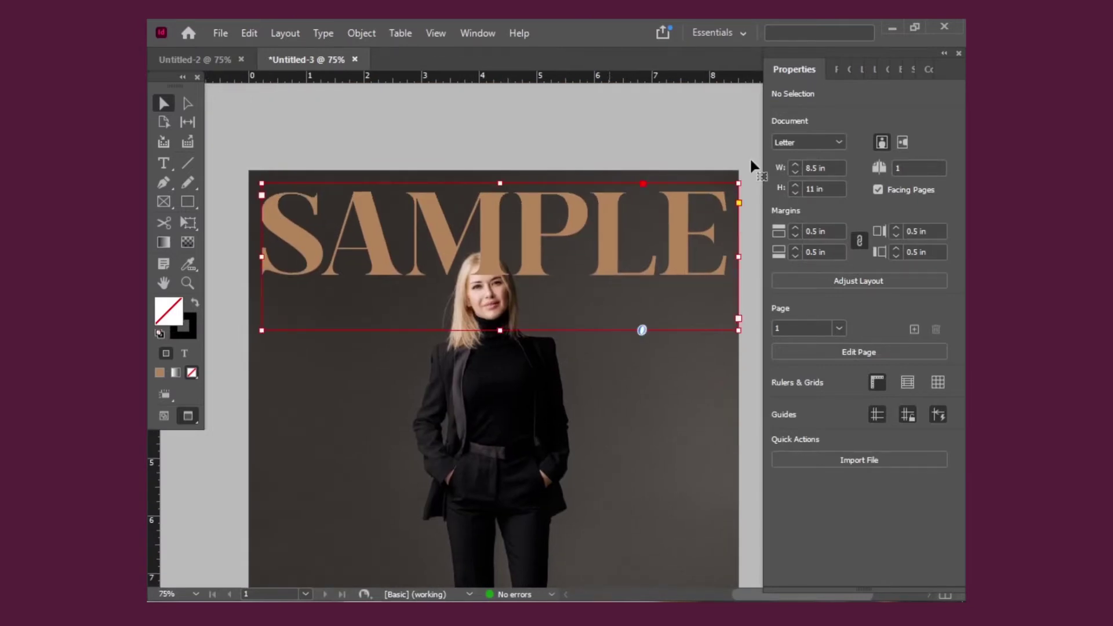
pyautogui.click(835, 69)
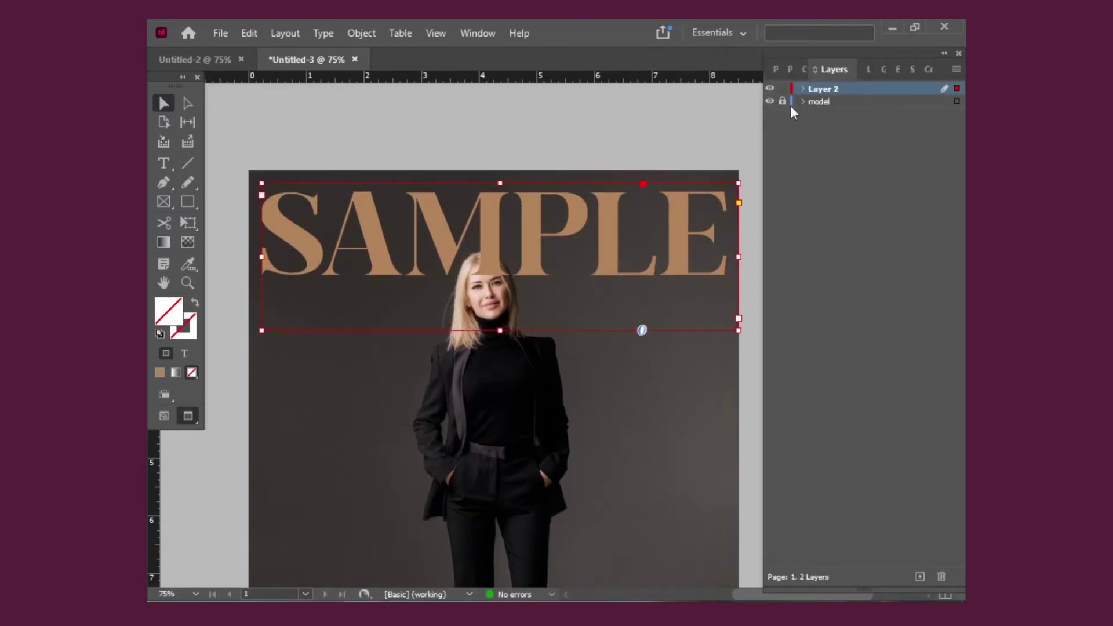
# - Lock the masthead layer, draw an empty text frame at the cover's top-left, then view the FORMAL reference
pyautogui.click(783, 89)
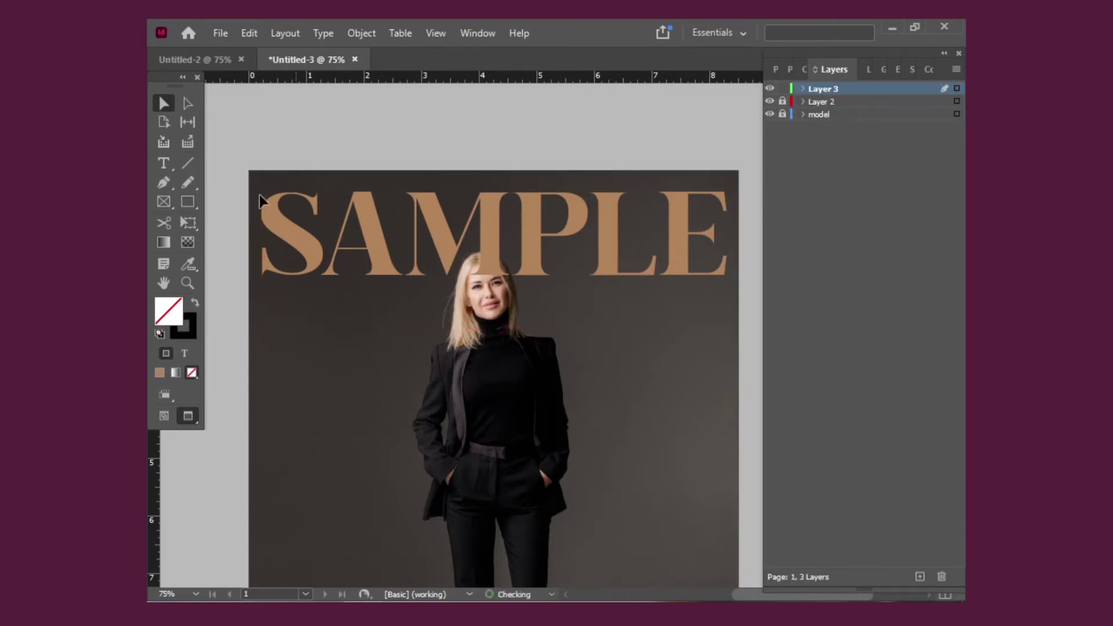
pyautogui.click(163, 163)
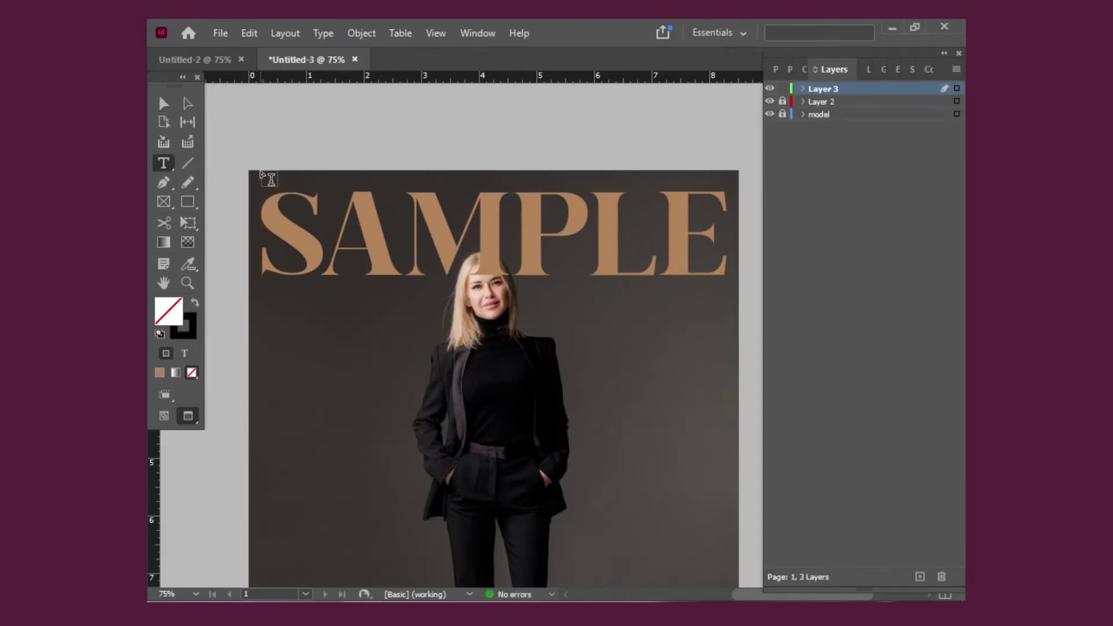
pyautogui.moveTo(262, 174)
pyautogui.mouseDown()
pyautogui.moveTo(349, 192)
pyautogui.moveTo(442, 190)
pyautogui.mouseUp()
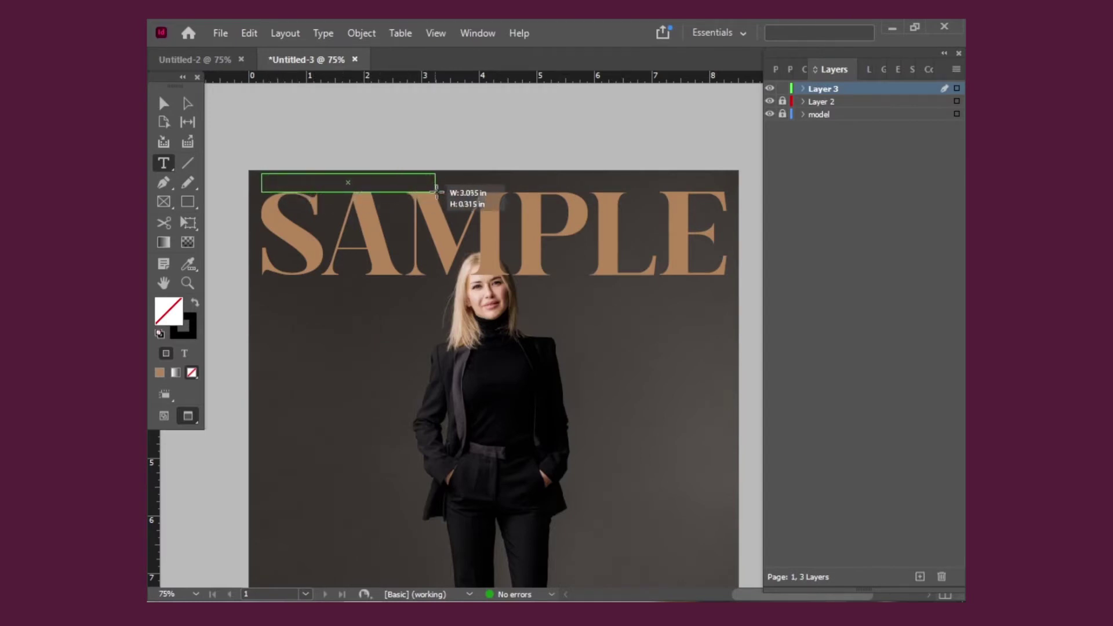
pyautogui.moveTo(442, 190); pyautogui.dragTo(442, 190)
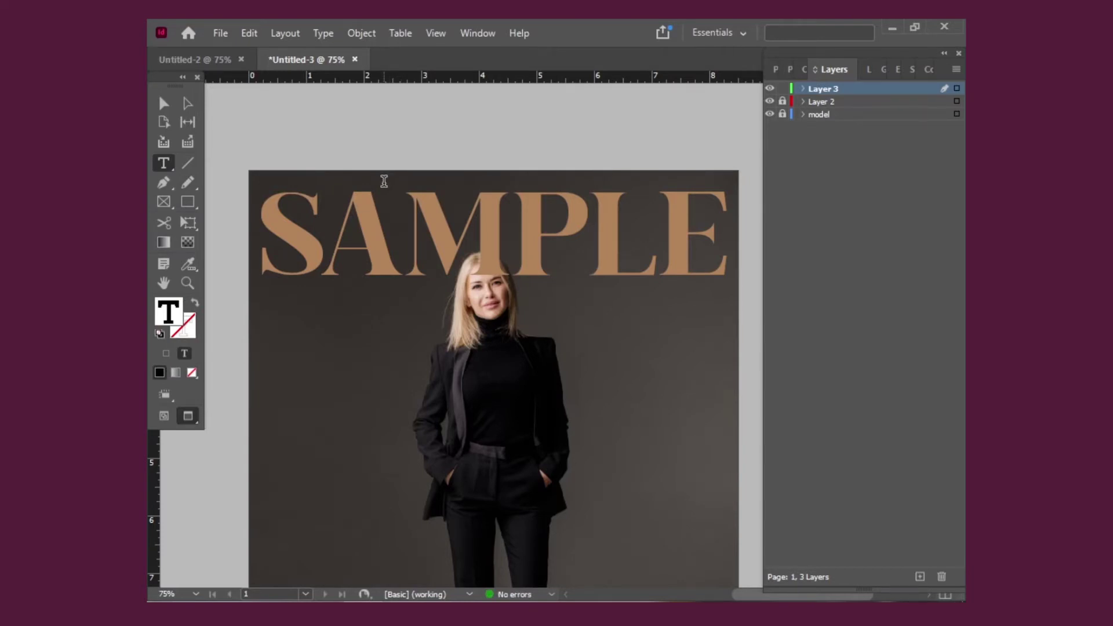
pyautogui.click(224, 59)
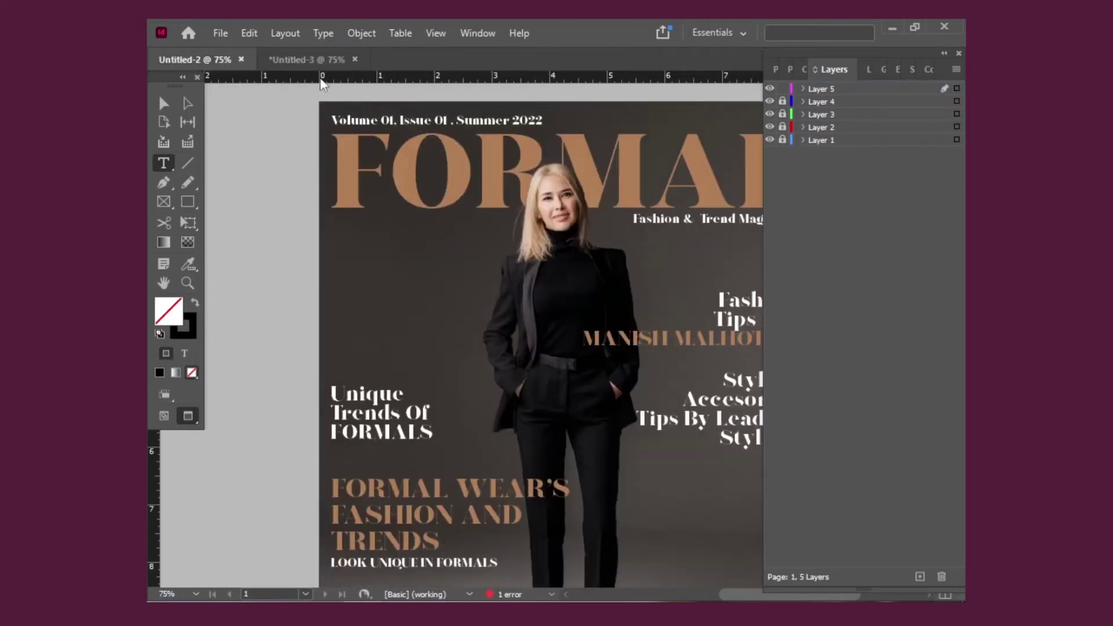
# - Switch back to the Untitled-3 SAMPLE cover document
pyautogui.click(310, 60)
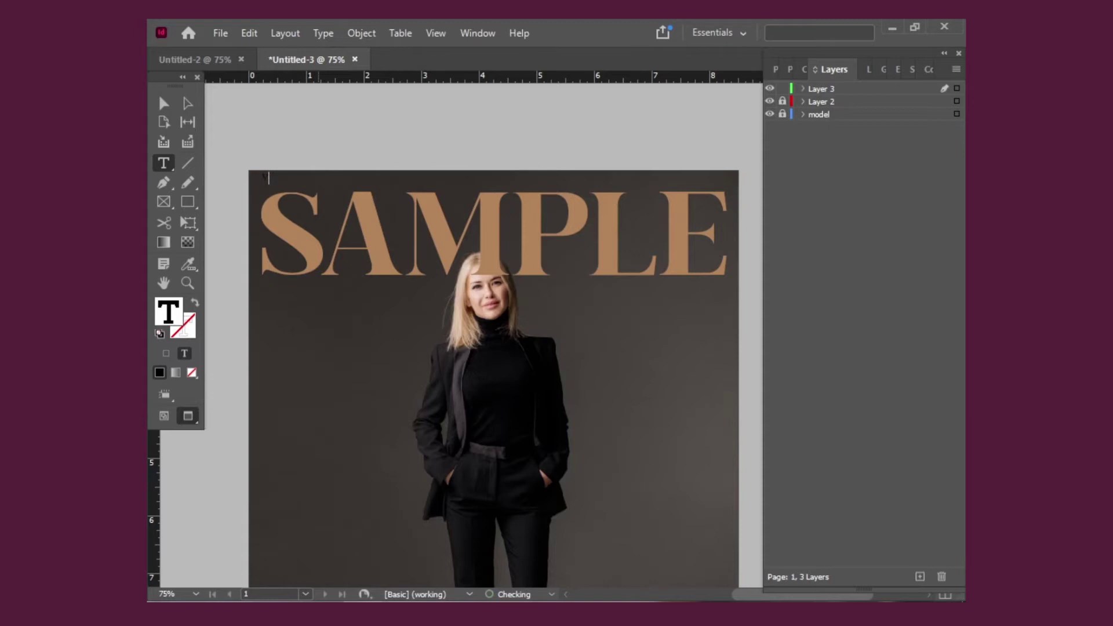
# - Enter the header line 'Volume 01, issue 01, Summer 2022' and colour its text white
pyautogui.write('olume 01. issue 01. Summer 202')
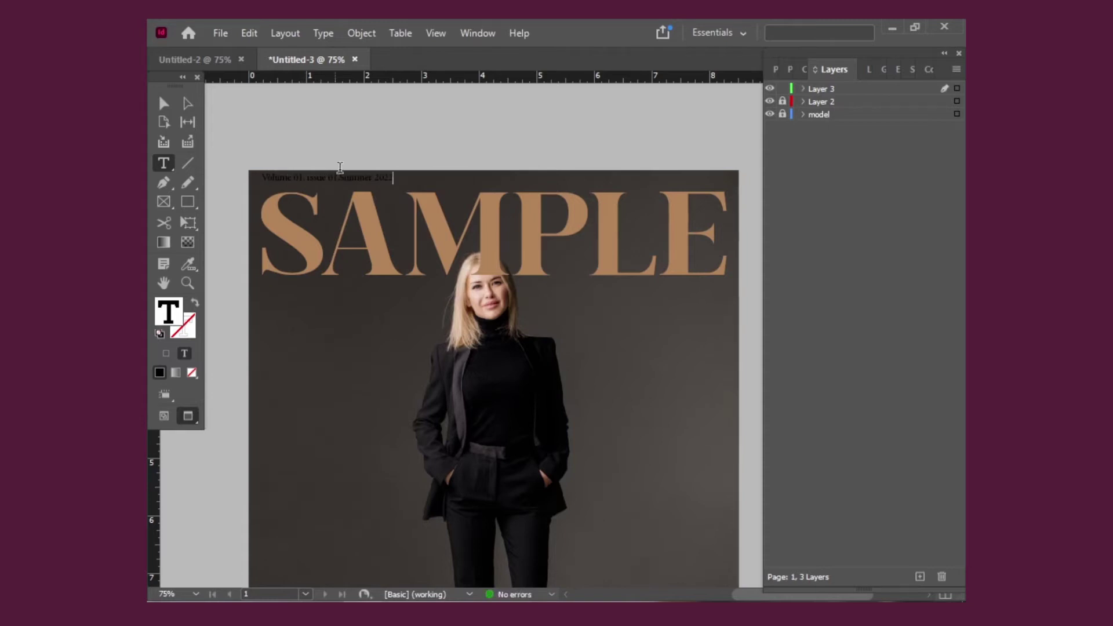
pyautogui.write('2')
pyautogui.moveTo(395, 178)
pyautogui.mouseDown()
pyautogui.moveTo(255, 177)
pyautogui.moveTo(396, 178)
pyautogui.mouseUp()
pyautogui.click(228, 236)
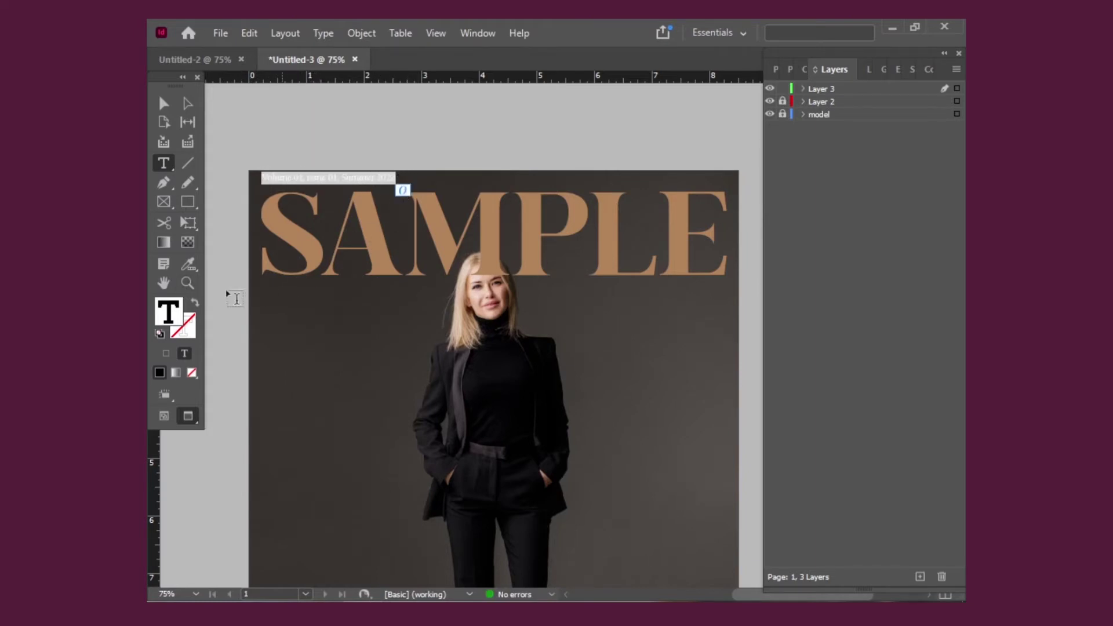
pyautogui.doubleClick(173, 316)
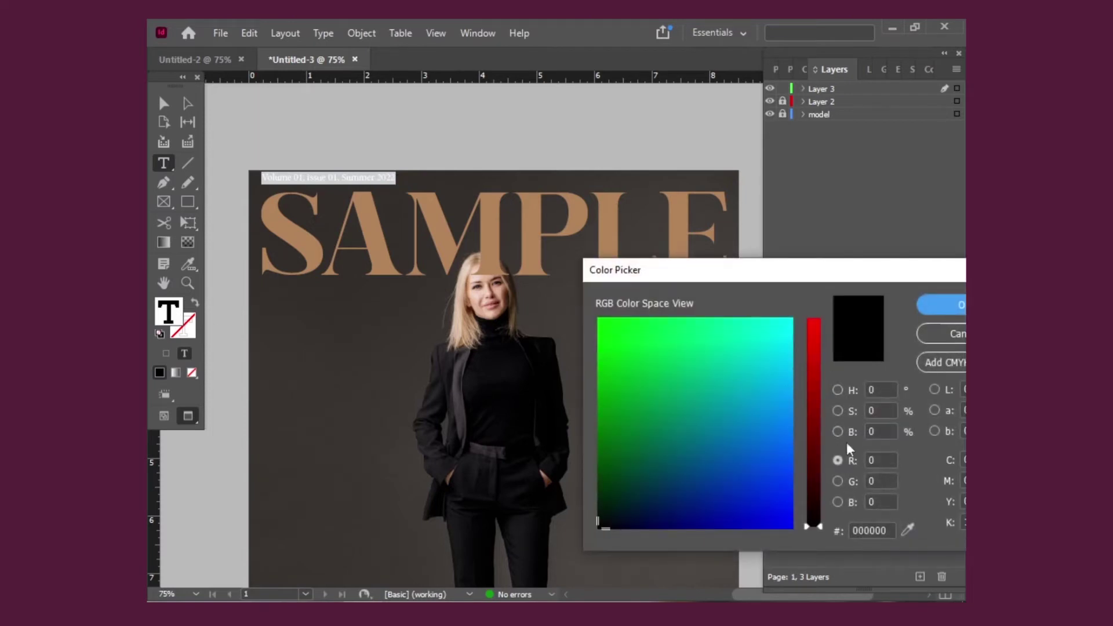
pyautogui.click(787, 320)
pyautogui.click(814, 320)
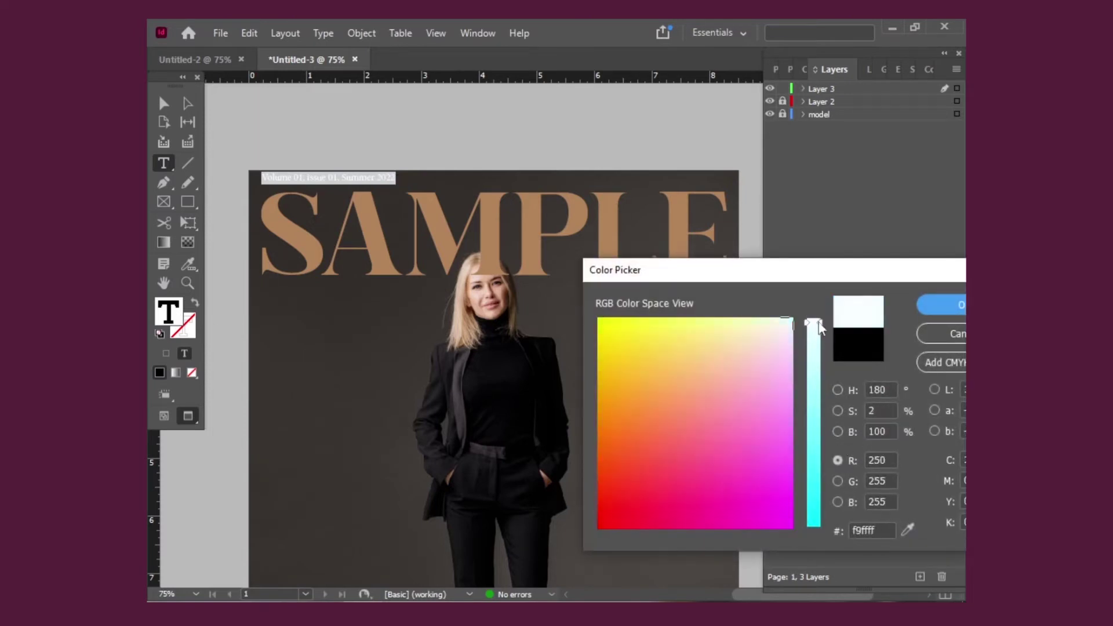
pyautogui.click(938, 305)
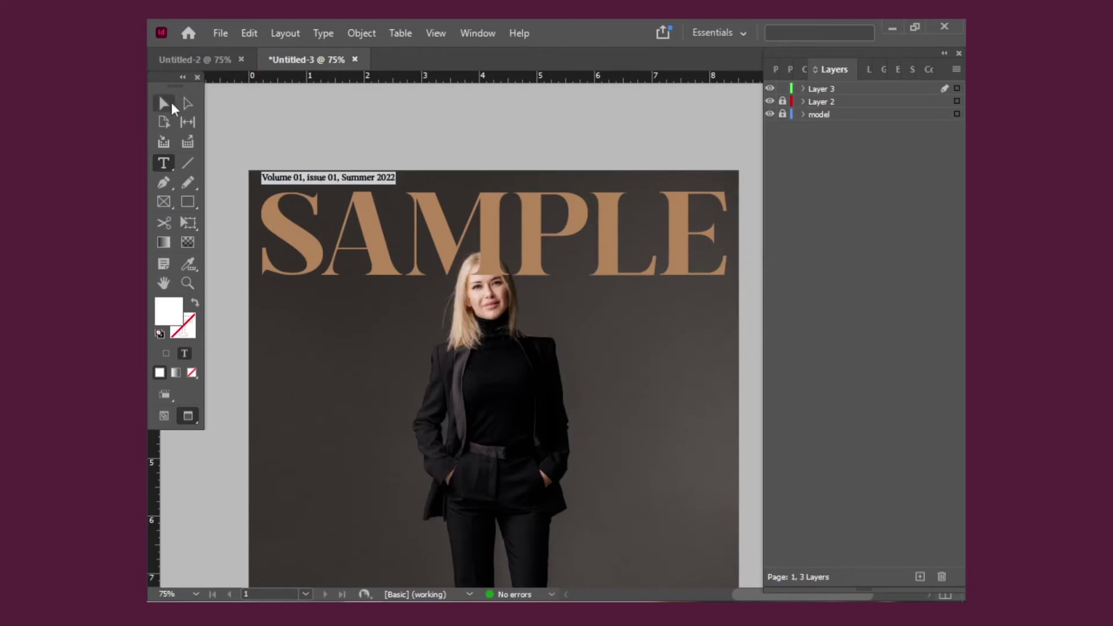
pyautogui.click(779, 68)
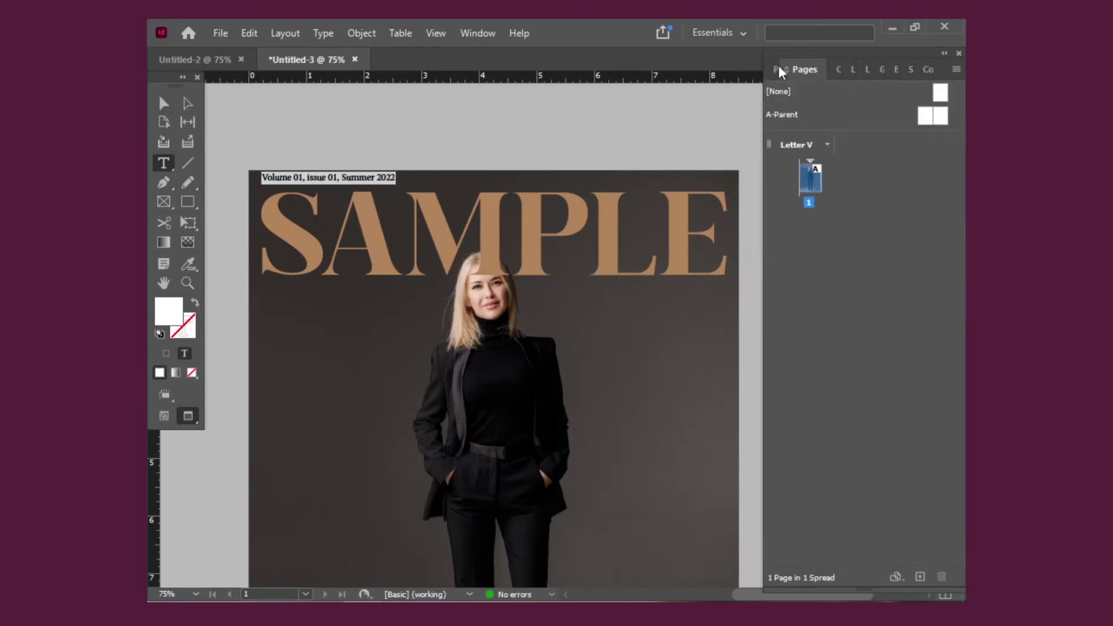
# - Enlarge the header line's font size to 17 pt in the Character settings
pyautogui.click(775, 70)
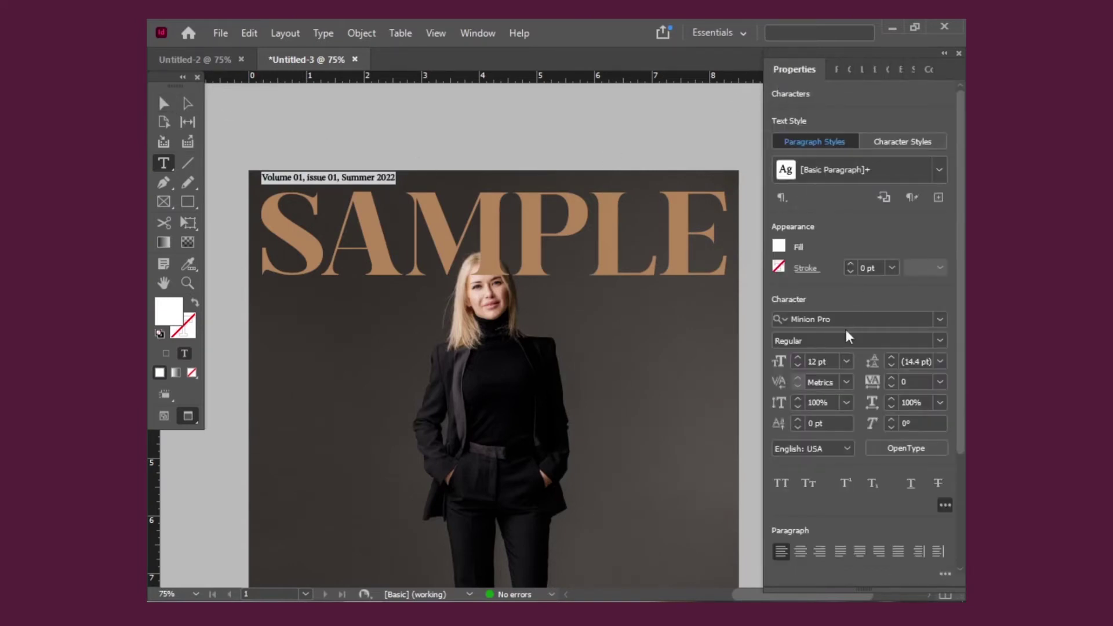
pyautogui.click(797, 358)
pyautogui.click(797, 359)
pyautogui.click(797, 358)
pyautogui.click(797, 359)
pyautogui.click(797, 358)
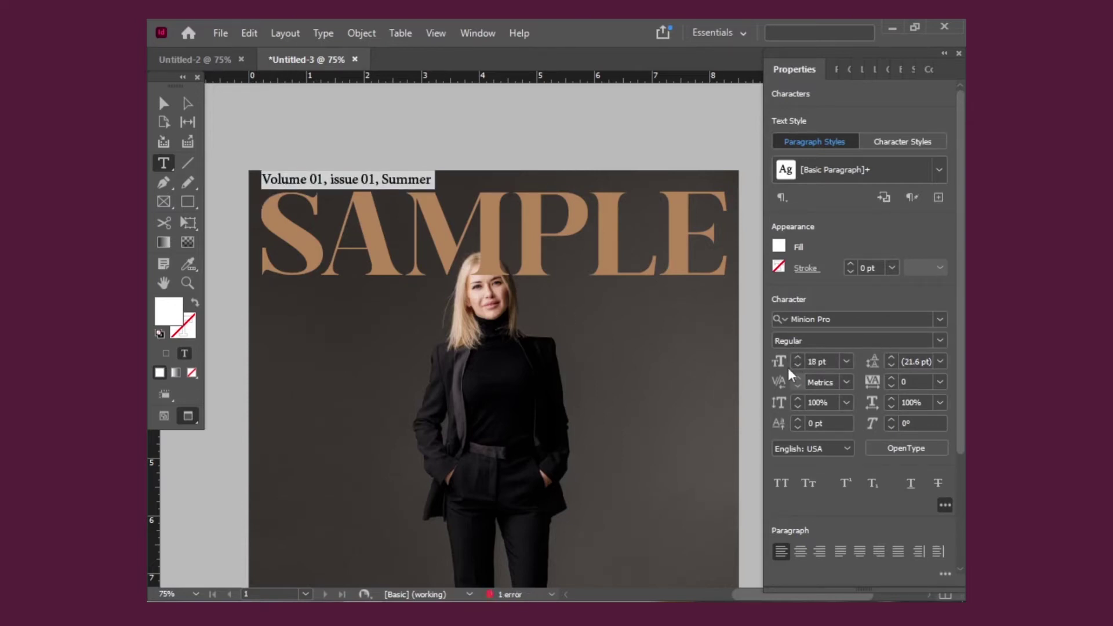
pyautogui.click(798, 366)
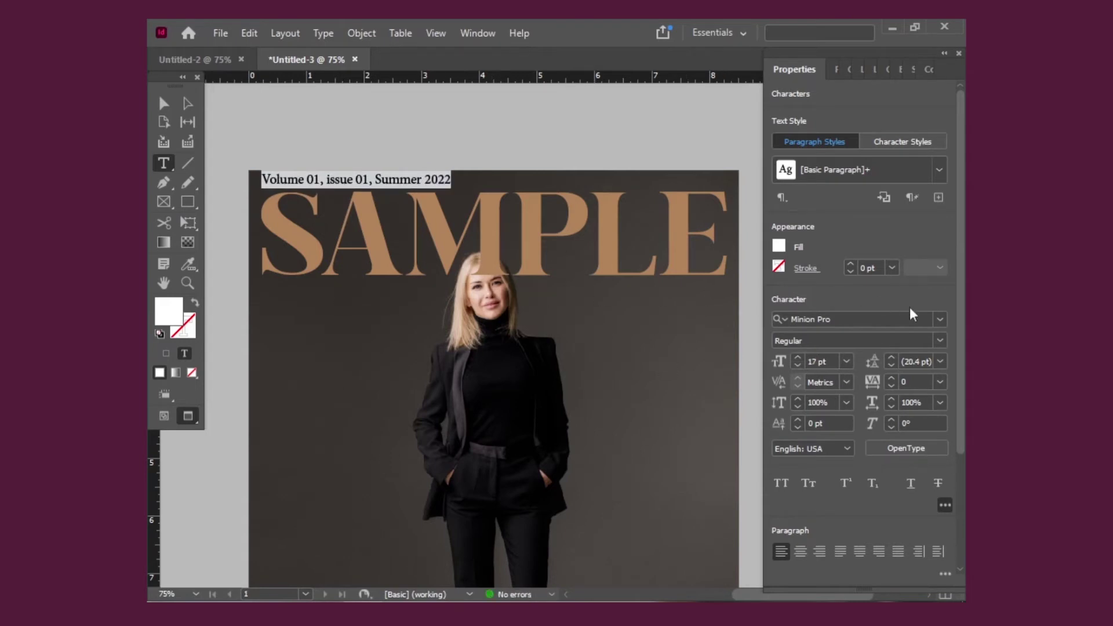
pyautogui.click(940, 319)
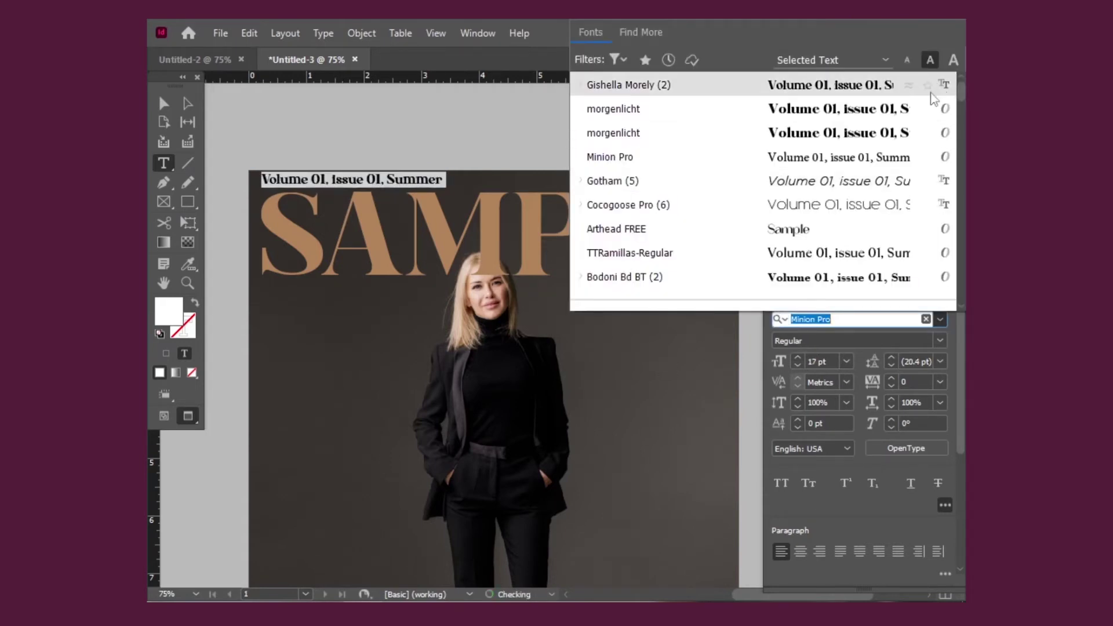
# - Favourite morgenlicht and try out Gotham styles on the header line
pyautogui.click(928, 110)
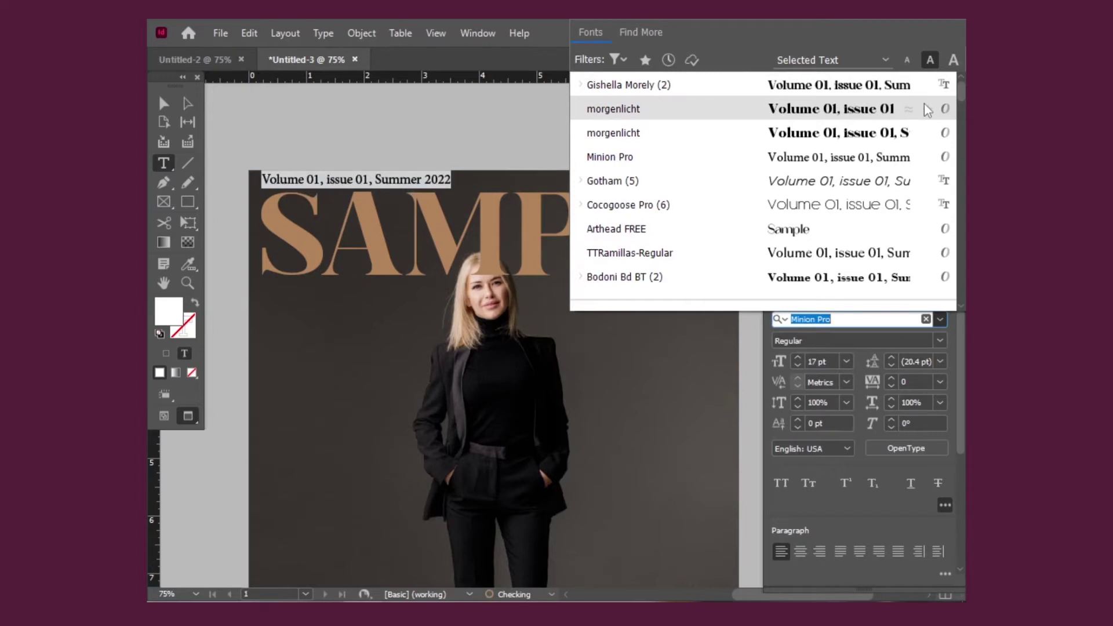
pyautogui.click(171, 102)
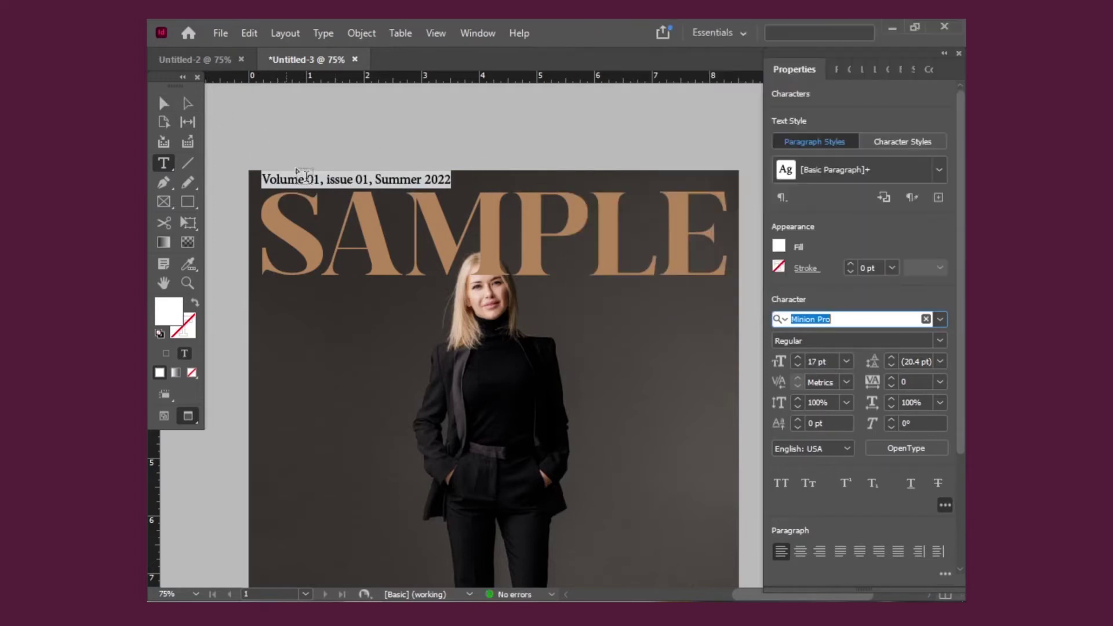
pyautogui.click(166, 102)
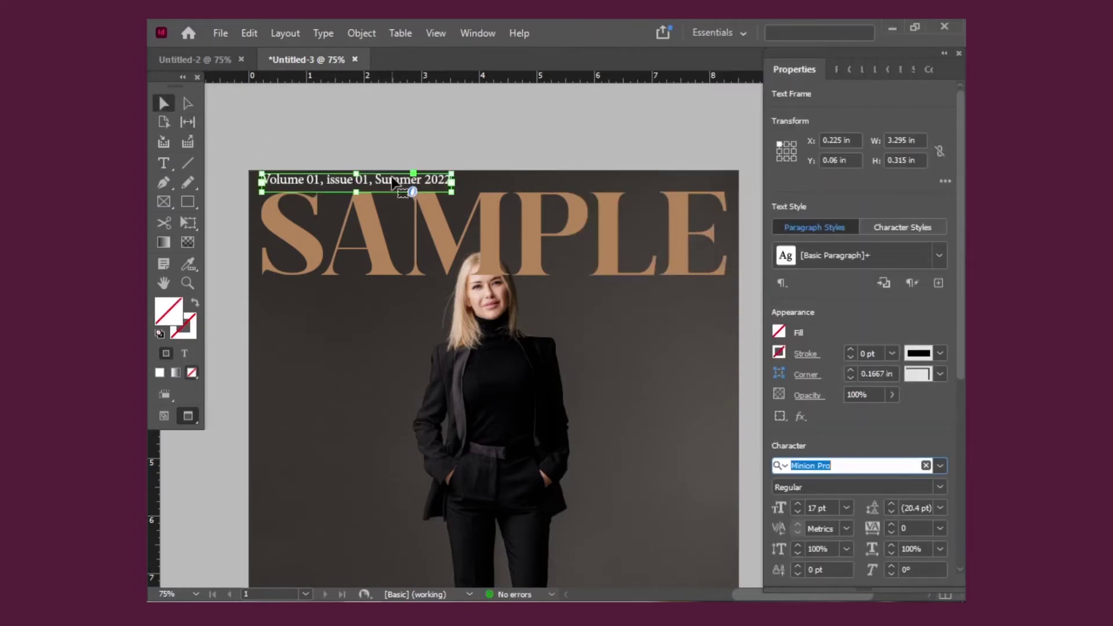
pyautogui.write('Gotham')
pyautogui.press('Return')
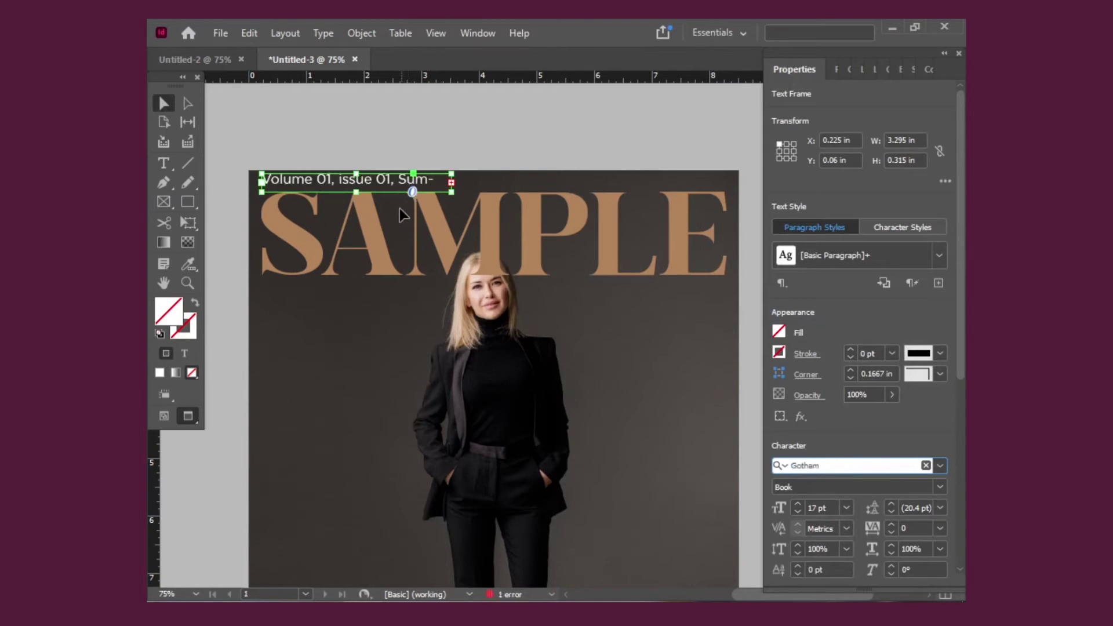
pyautogui.press('Down')
pyautogui.press('Down')
pyautogui.press('Down')
pyautogui.press('Down')
pyautogui.press('Return')
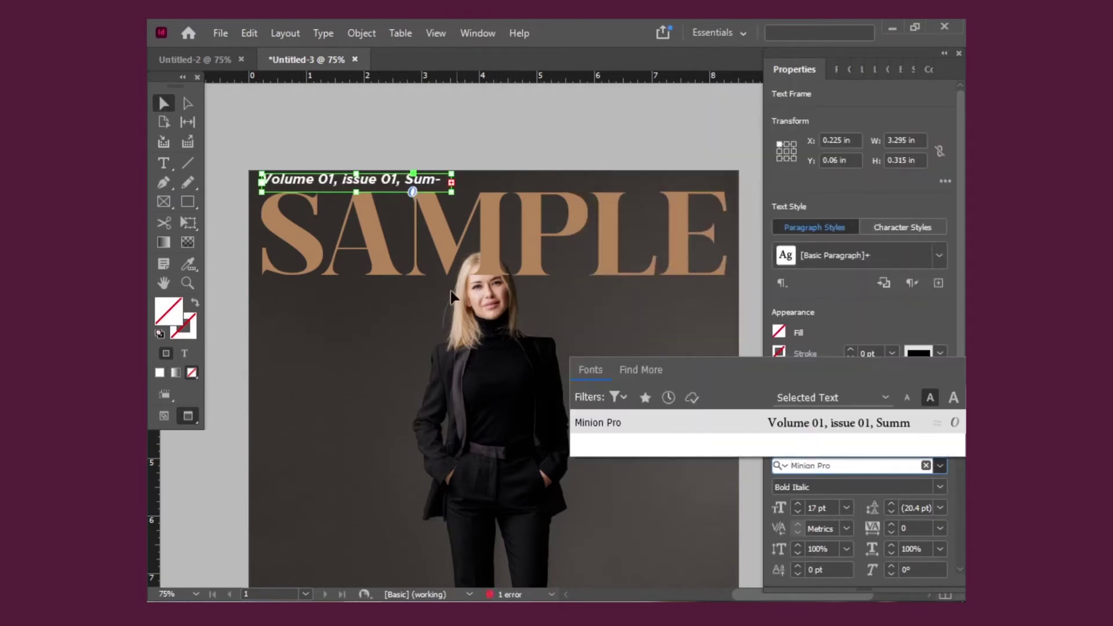
pyautogui.click(428, 369)
# - Revert to morgenlicht, move the header frame to the top edge and widen it to fit 'Summer 2022'
pyautogui.hotkey('ctrl', 'z')
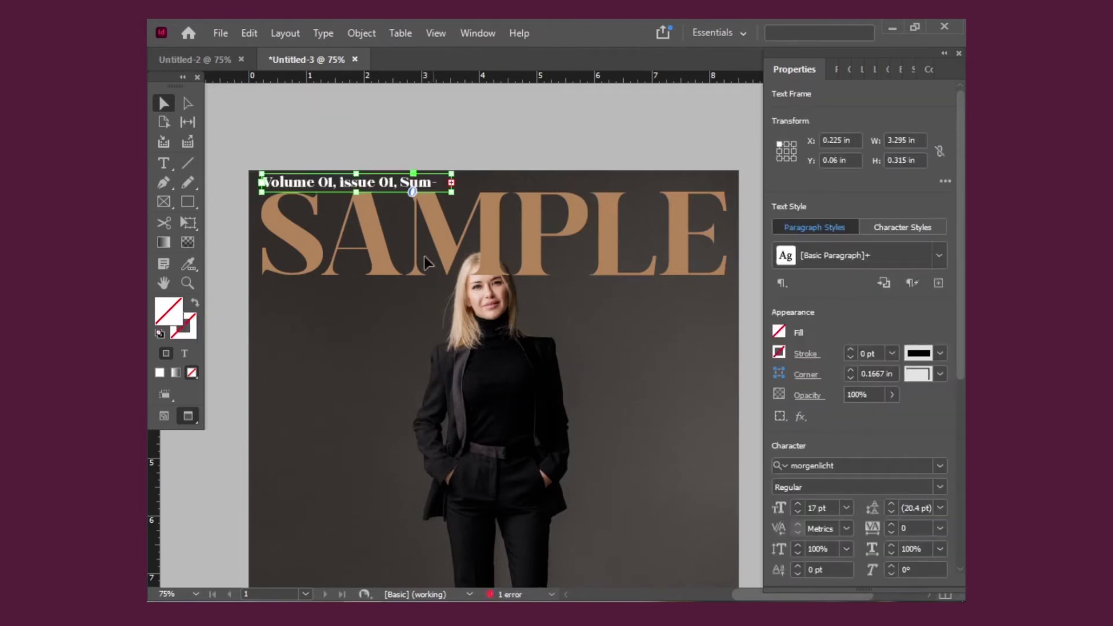
pyautogui.moveTo(381, 186); pyautogui.dragTo(409, 189)
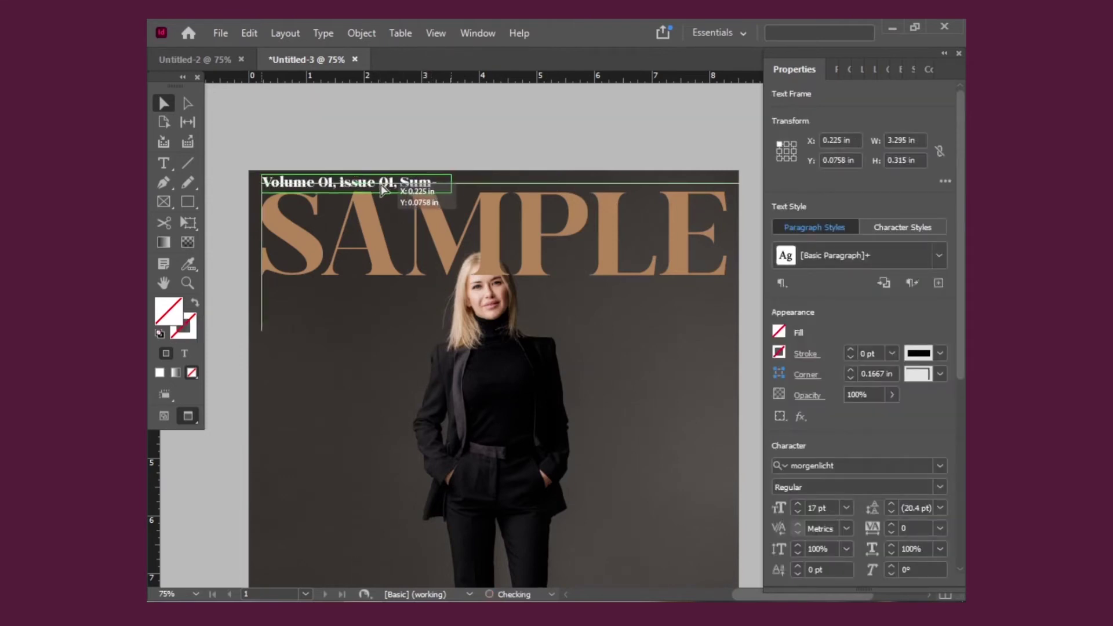
pyautogui.moveTo(451, 187); pyautogui.dragTo(528, 202)
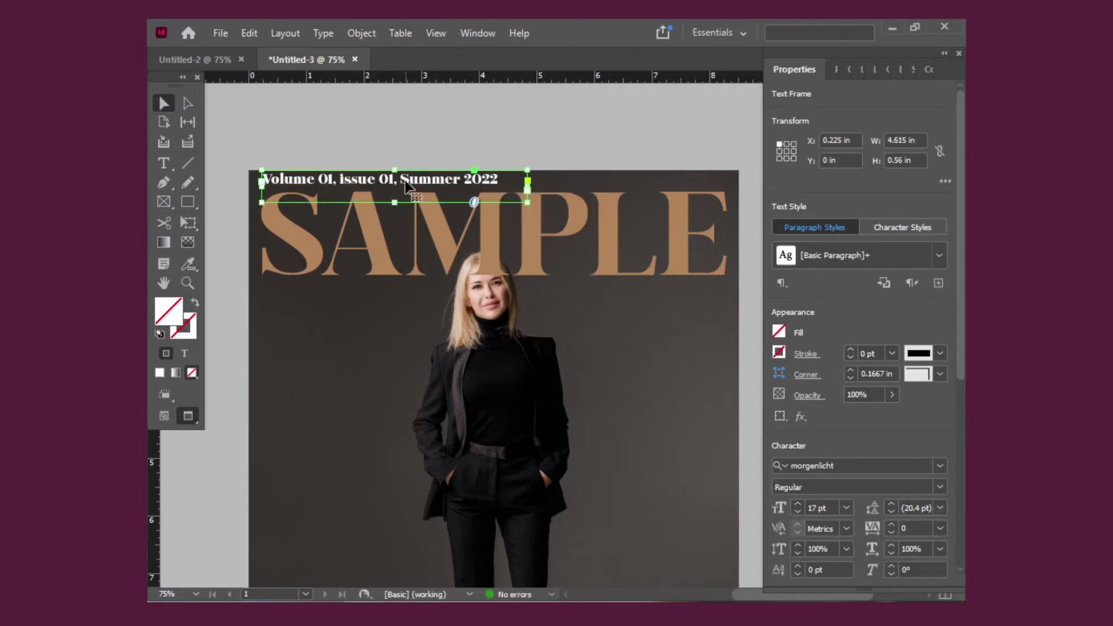
# - Nudge the header down, set it to 15 pt, then compare against the FORMAL reference cover
pyautogui.press('Down')
pyautogui.press('Down')
pyautogui.press('Down')
pyautogui.click(799, 513)
pyautogui.click(799, 513)
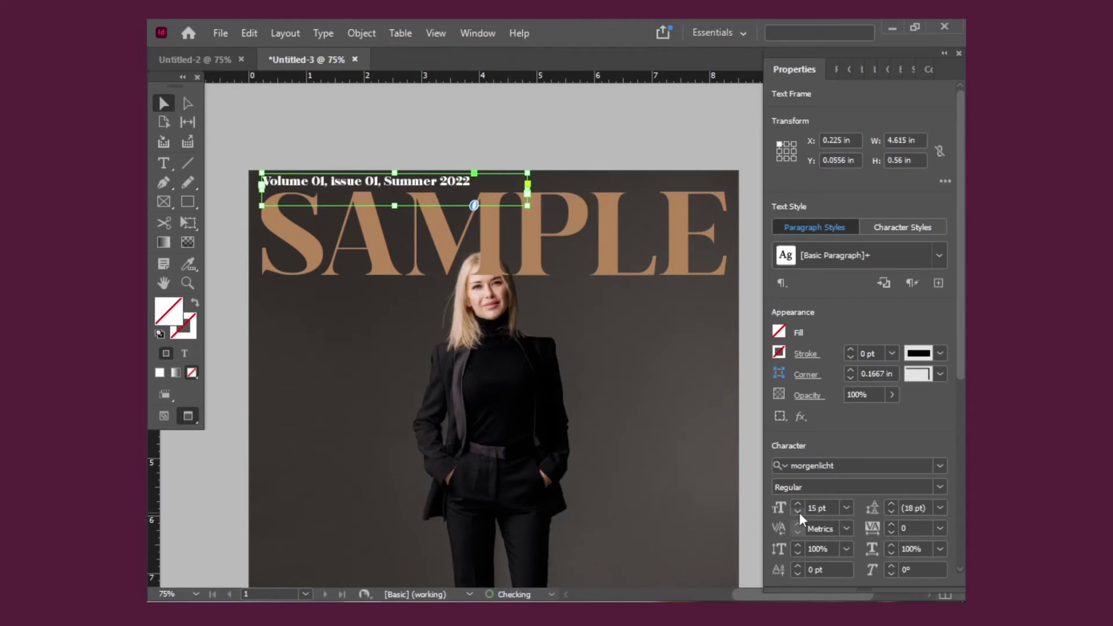
pyautogui.click(603, 362)
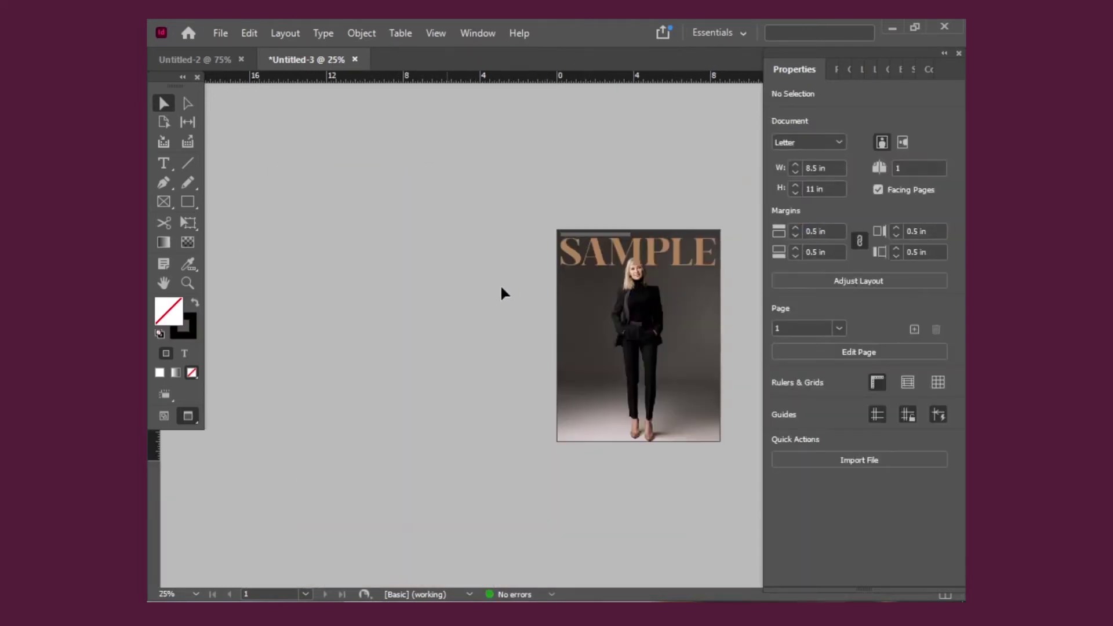
pyautogui.moveTo(548, 355); pyautogui.dragTo(518, 283)
pyautogui.moveTo(643, 276); pyautogui.dragTo(303, 280)
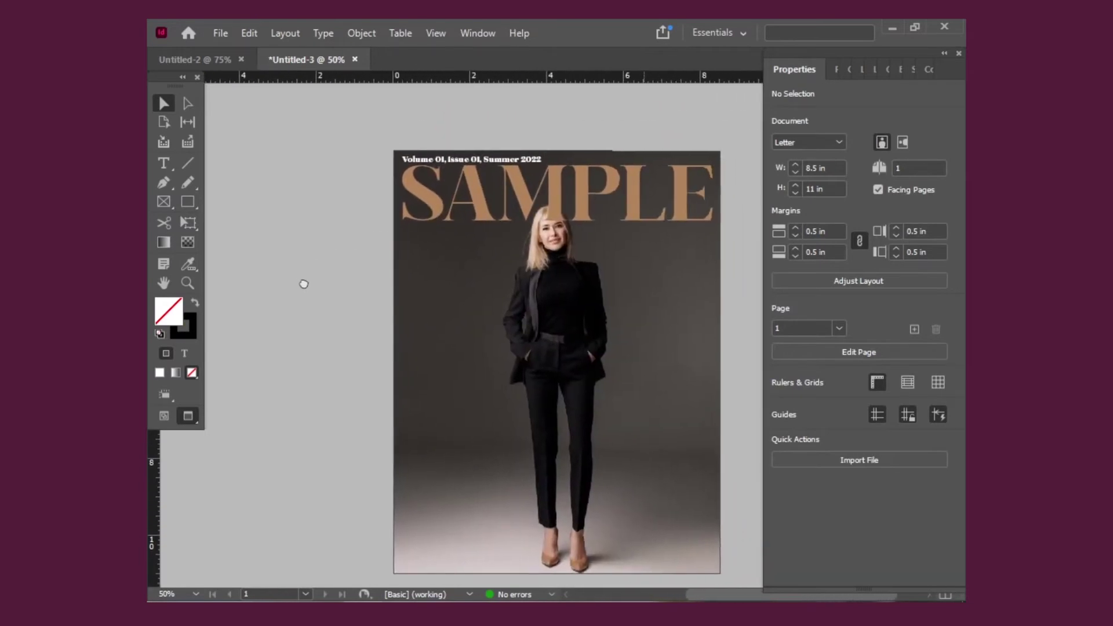
pyautogui.click(206, 61)
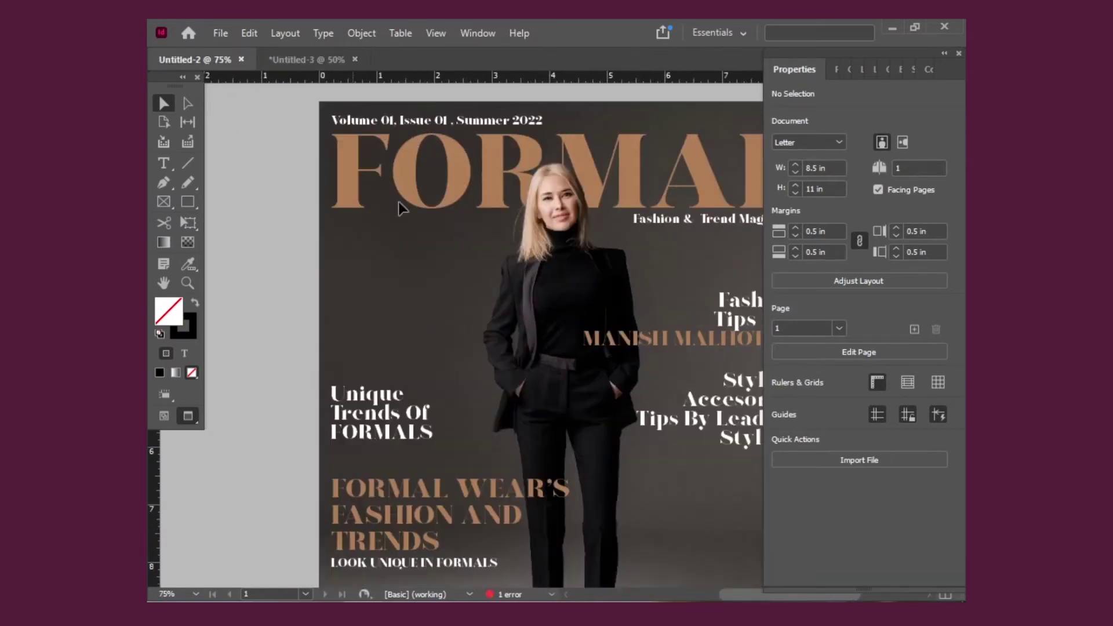
pyautogui.click(286, 58)
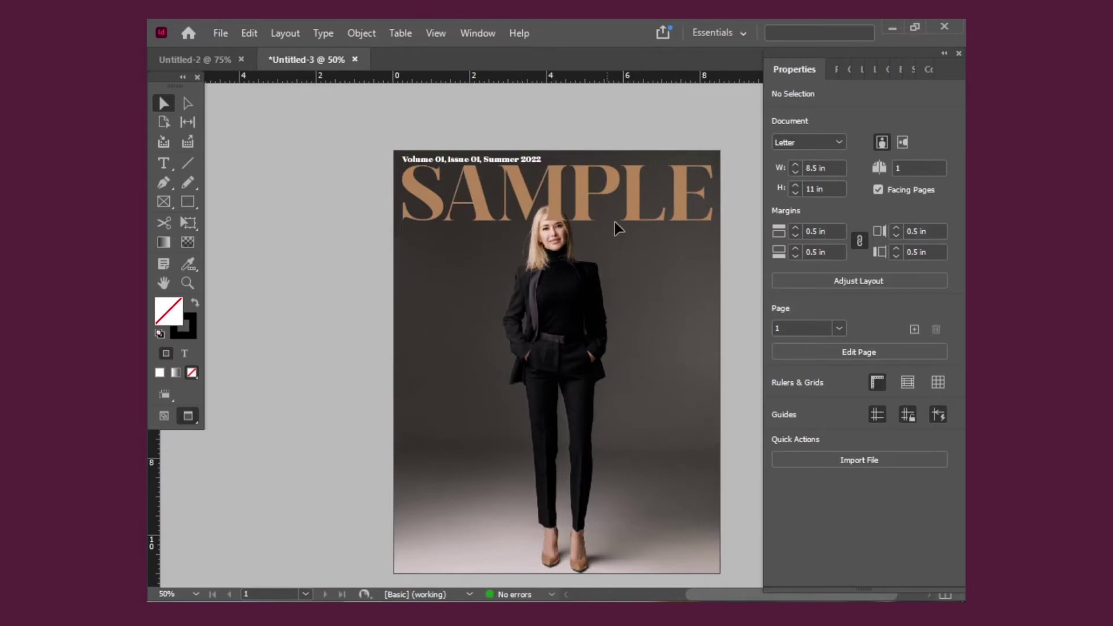
pyautogui.scroll(1, 614, 221)
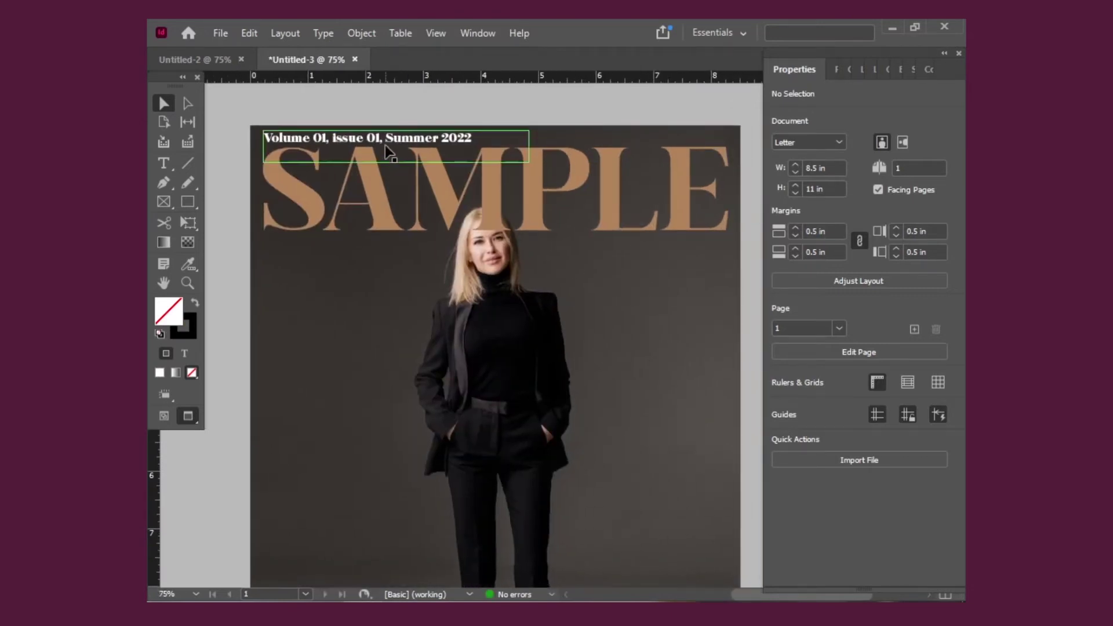
# - Duplicate the header frame beneath the right side of SAMPLE and right-align the copy
pyautogui.click(395, 143)
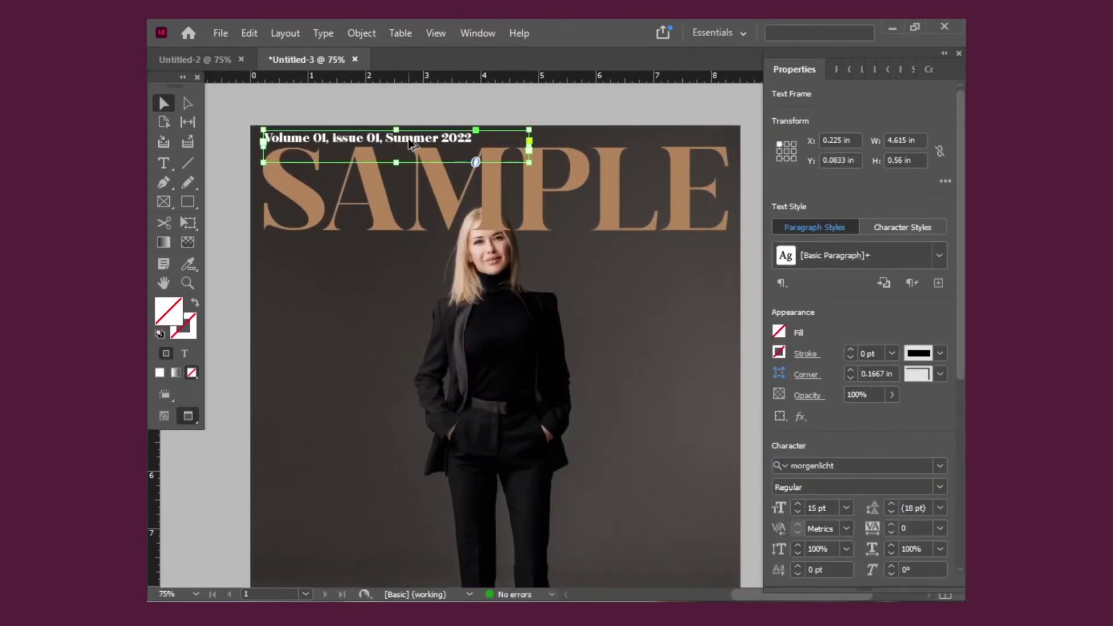
pyautogui.press('Up')
pyautogui.press('Up')
pyautogui.moveTo(415, 138); pyautogui.dragTo(615, 245)
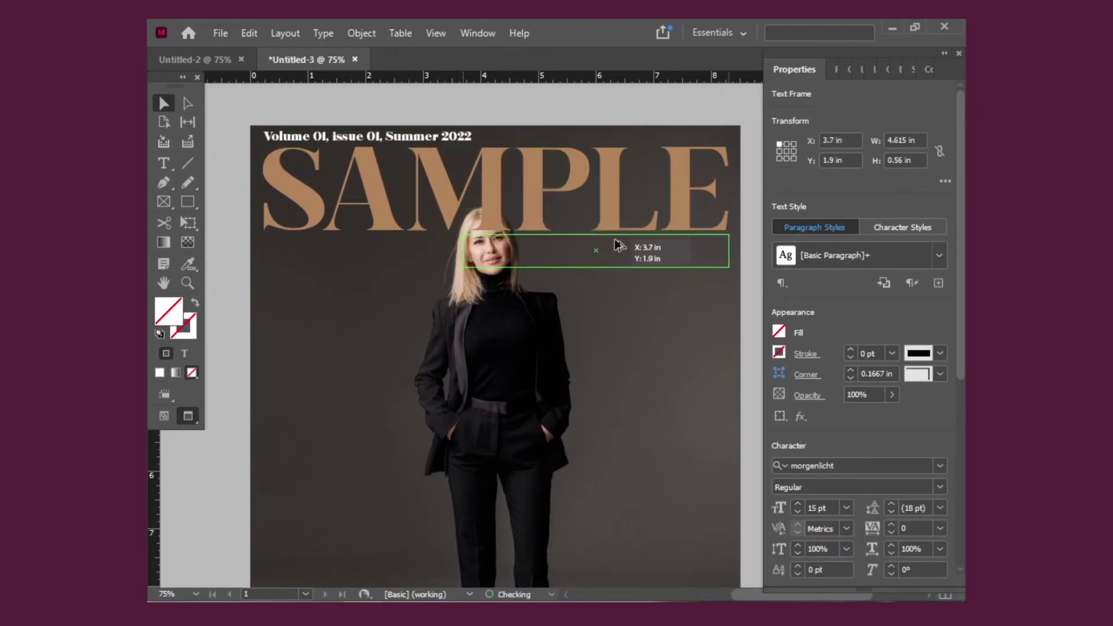
pyautogui.moveTo(614, 243); pyautogui.dragTo(615, 241)
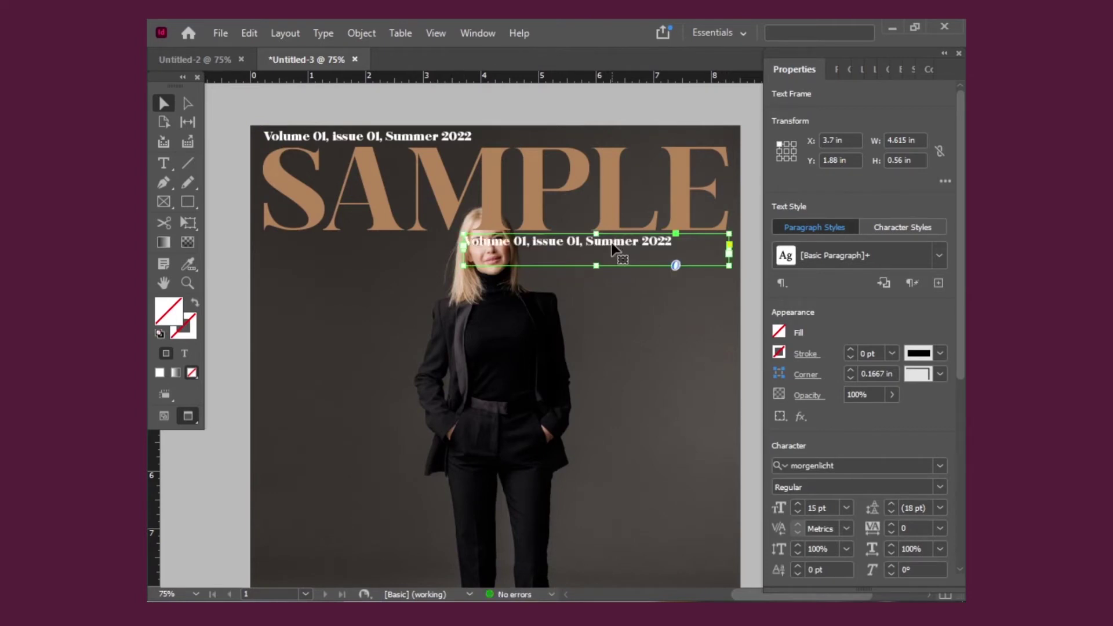
pyautogui.scroll(-3, 851, 441)
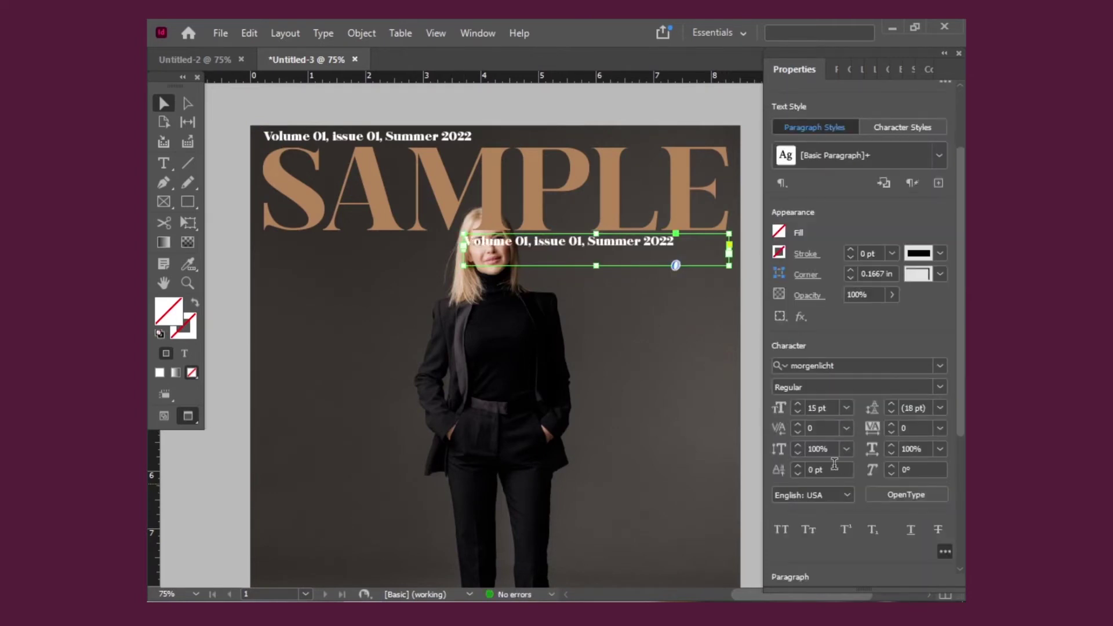
pyautogui.scroll(-4, 832, 496)
pyautogui.scroll(-3, 828, 534)
pyautogui.scroll(-3, 832, 543)
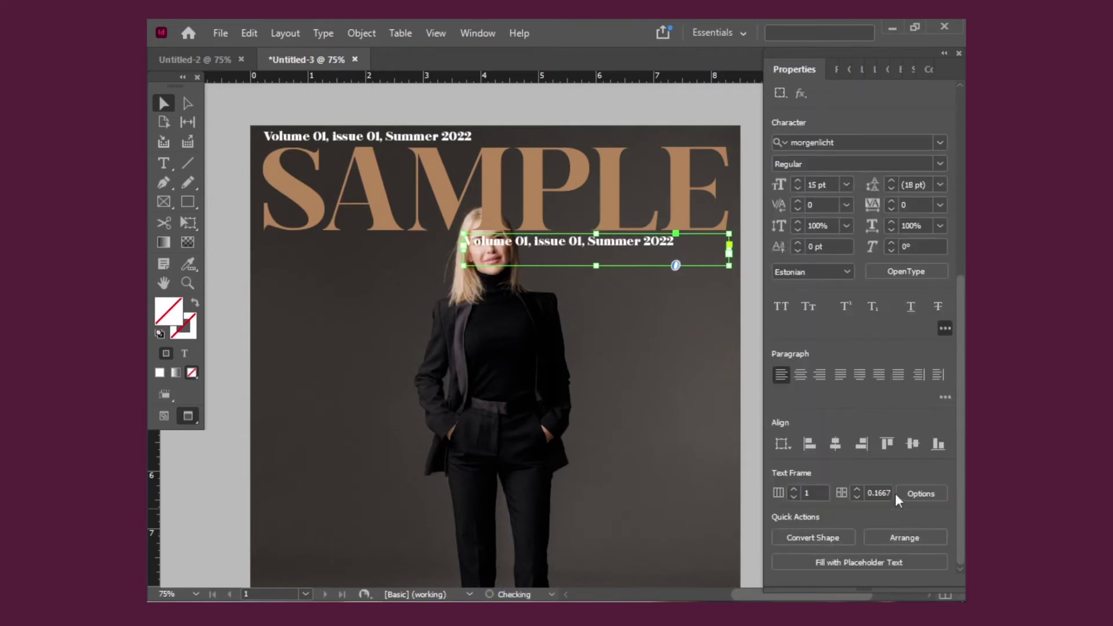
pyautogui.click(829, 375)
# - Replace the copied line's text with 'Sample Magazine Design' and select its frame
pyautogui.press('t')
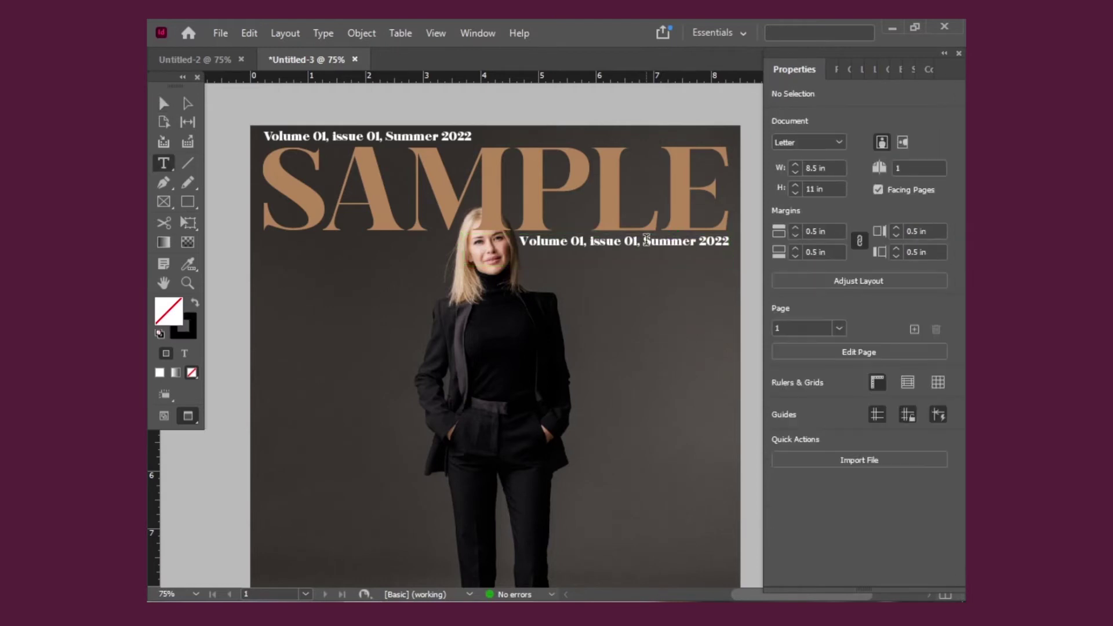
pyautogui.click(646, 240)
pyautogui.hotkey('ctrl', 'a')
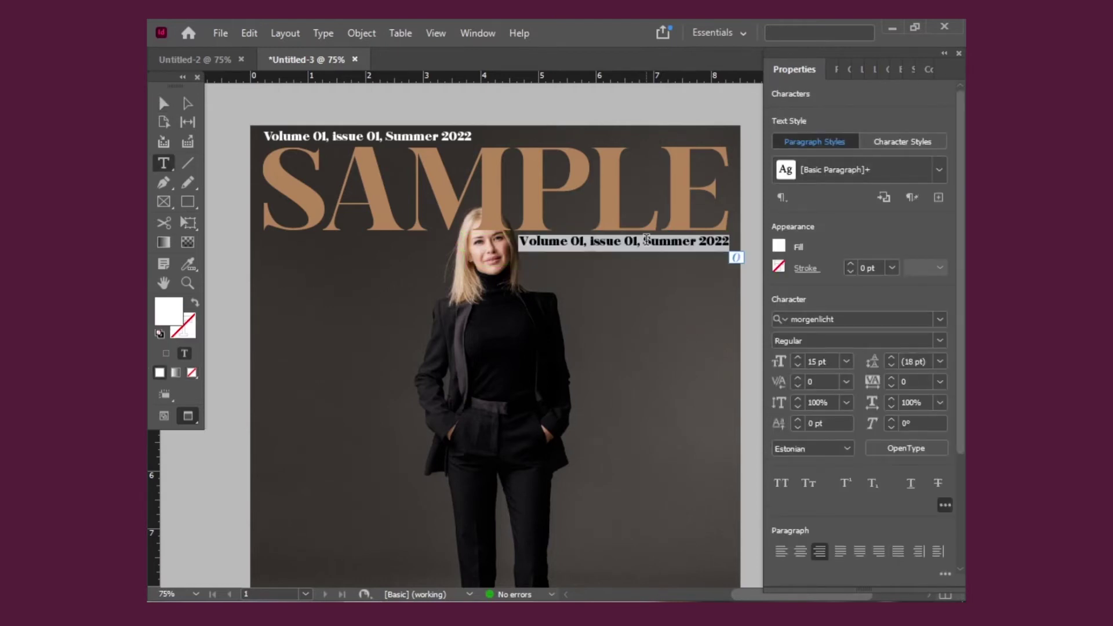
pyautogui.write('Sam')
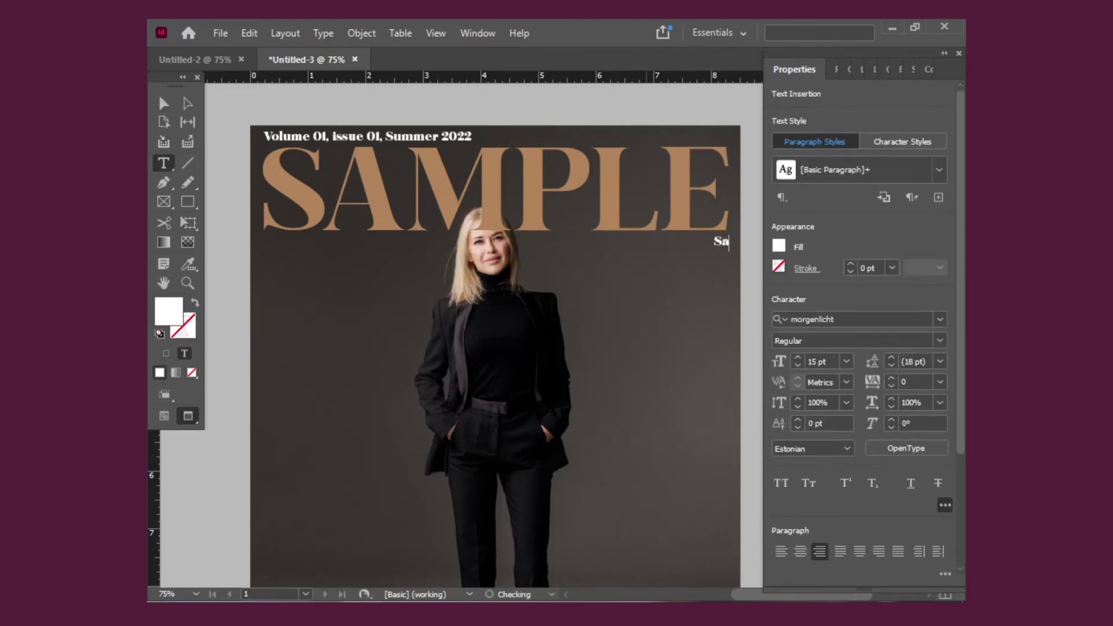
pyautogui.write('ple')
pyautogui.write(' Magazine D')
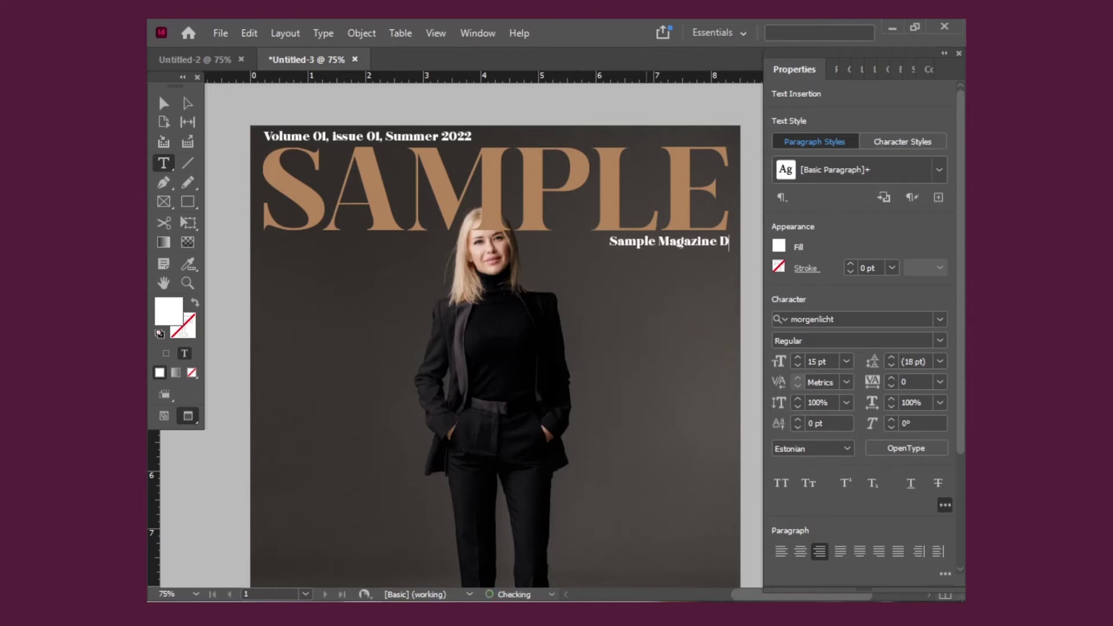
pyautogui.write('esign')
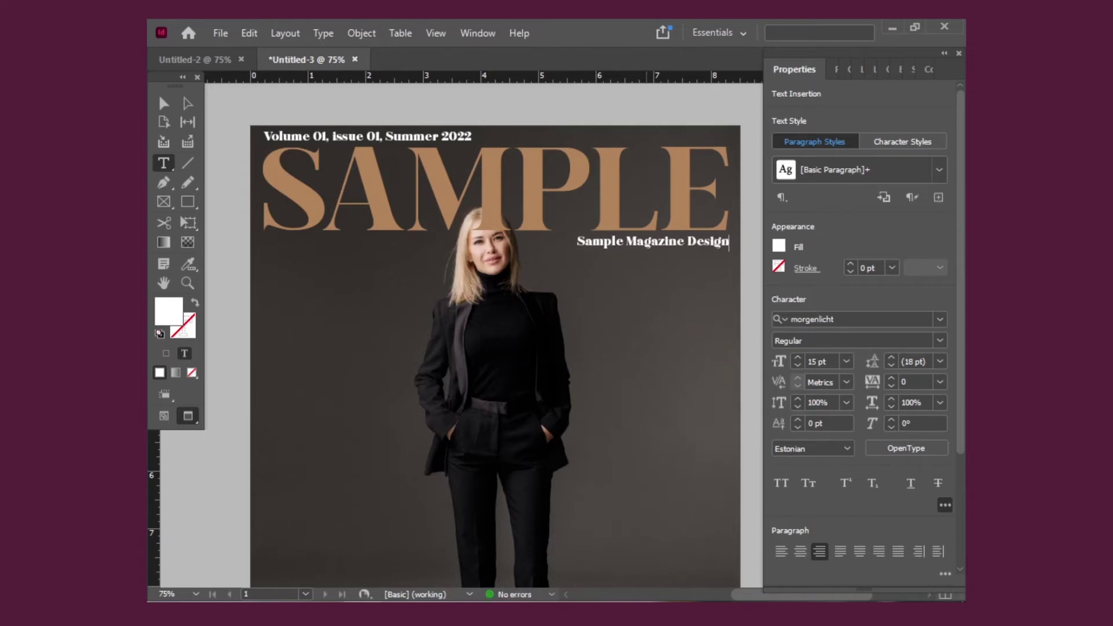
pyautogui.press('Escape')
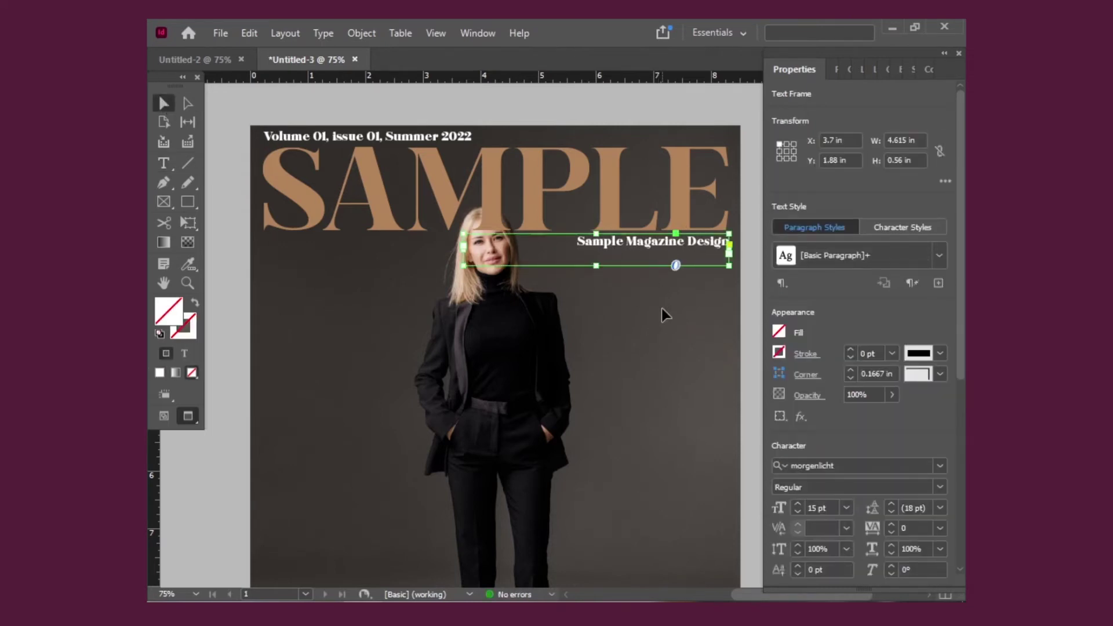
# - Nudge the tagline up and check layer visibility and targeting in the Layers panel
pyautogui.press('Up')
pyautogui.press('Up')
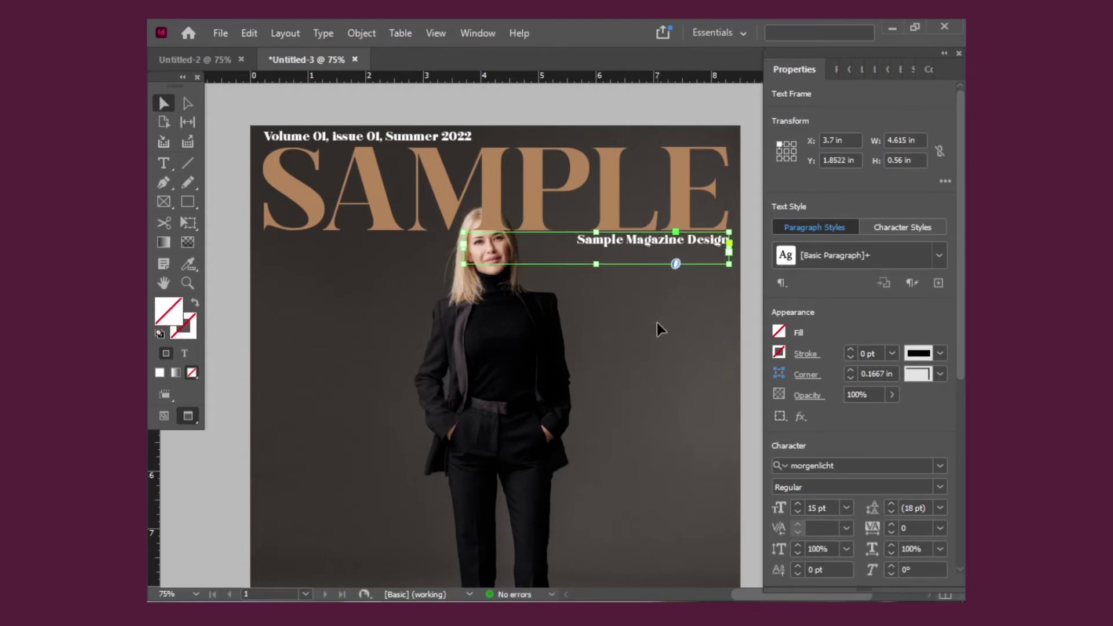
pyautogui.click(656, 323)
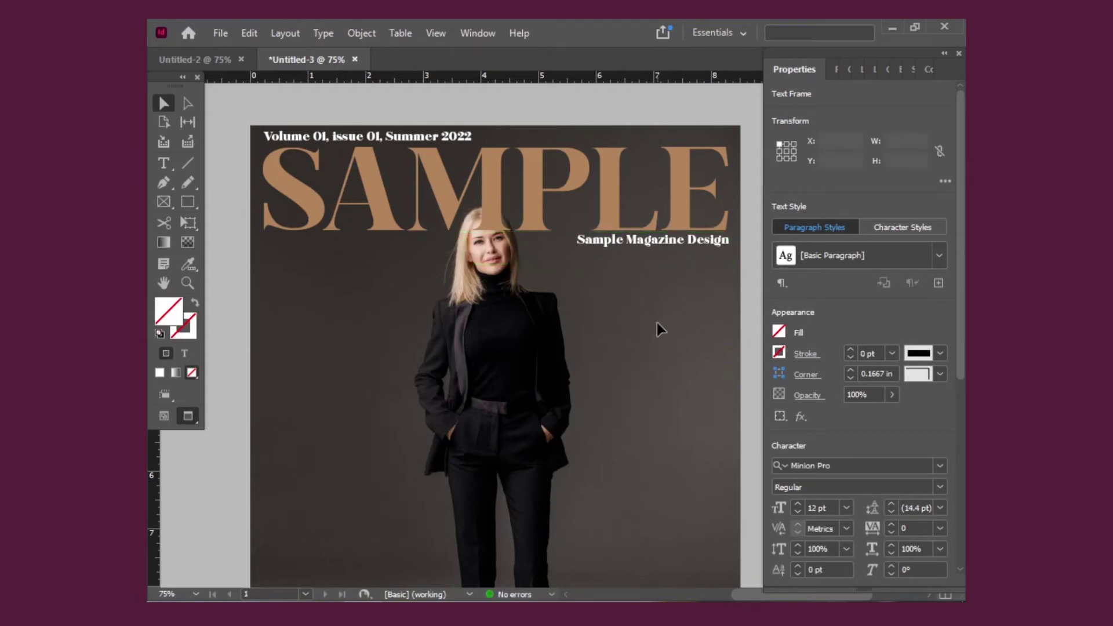
pyautogui.click(860, 73)
pyautogui.click(770, 114)
pyautogui.click(770, 102)
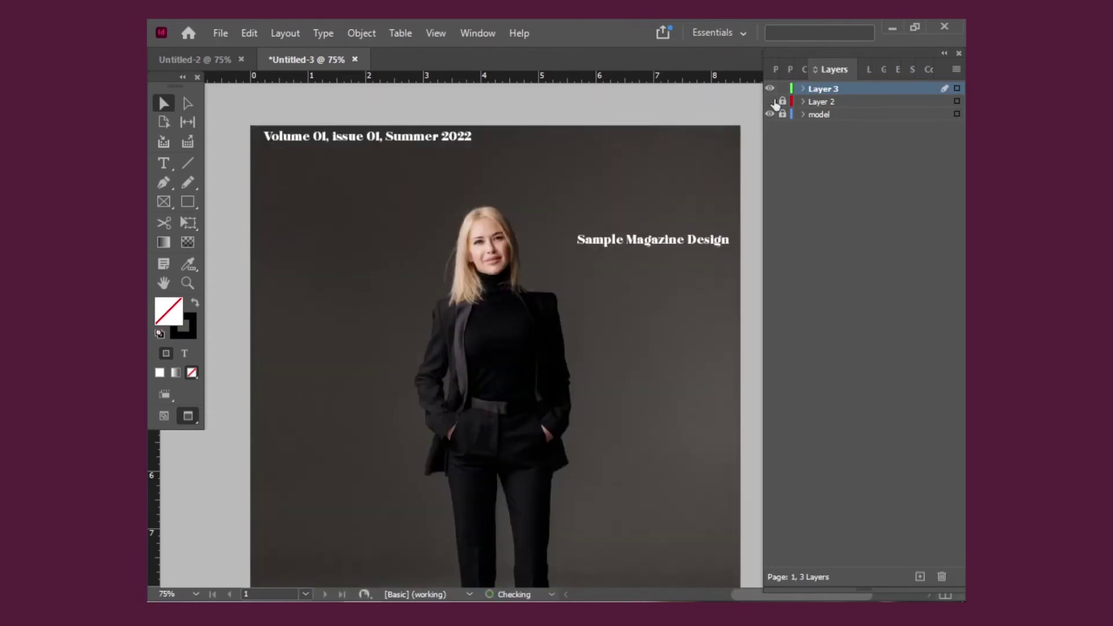
pyautogui.click(818, 102)
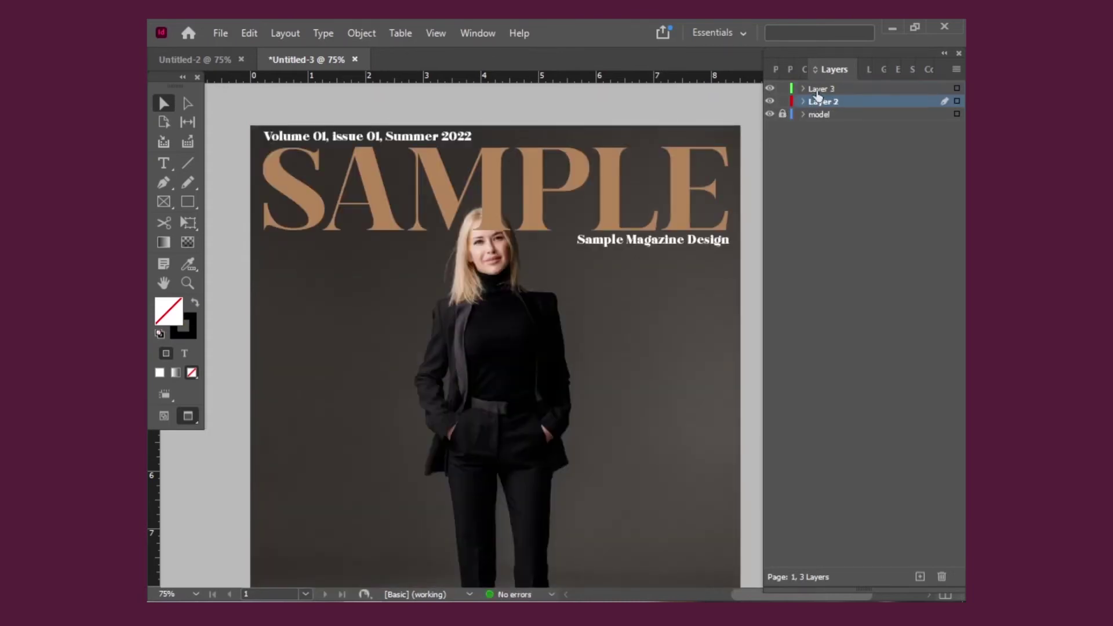
pyautogui.keyDown('shift'); pyautogui.click(819, 90); pyautogui.keyUp('shift')
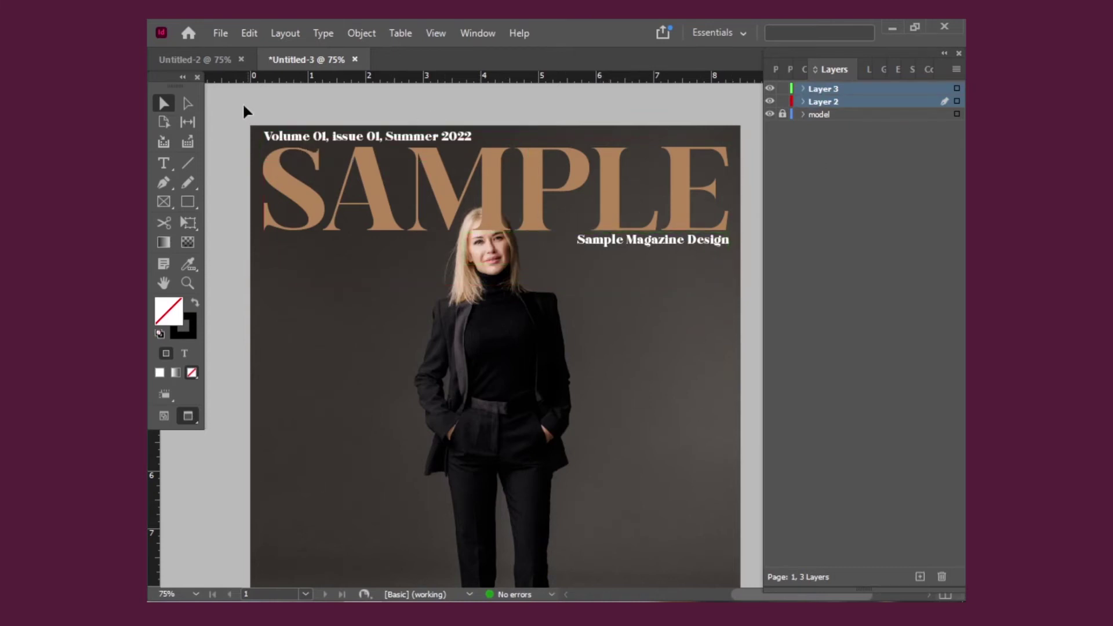
# - Select the header, masthead and tagline together and nudge them down slightly
pyautogui.moveTo(239, 105); pyautogui.dragTo(697, 272)
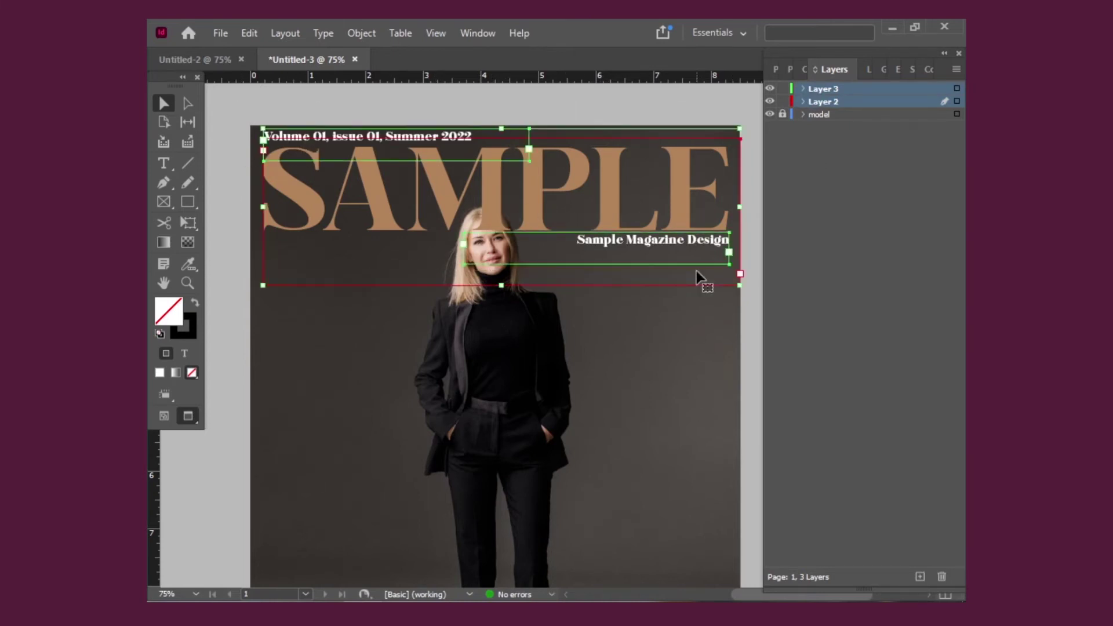
pyautogui.press('Down')
pyautogui.press('Down')
pyautogui.press('Down')
pyautogui.press('Down')
pyautogui.press('Down')
pyautogui.press('Down')
pyautogui.press('Down')
pyautogui.press('Down')
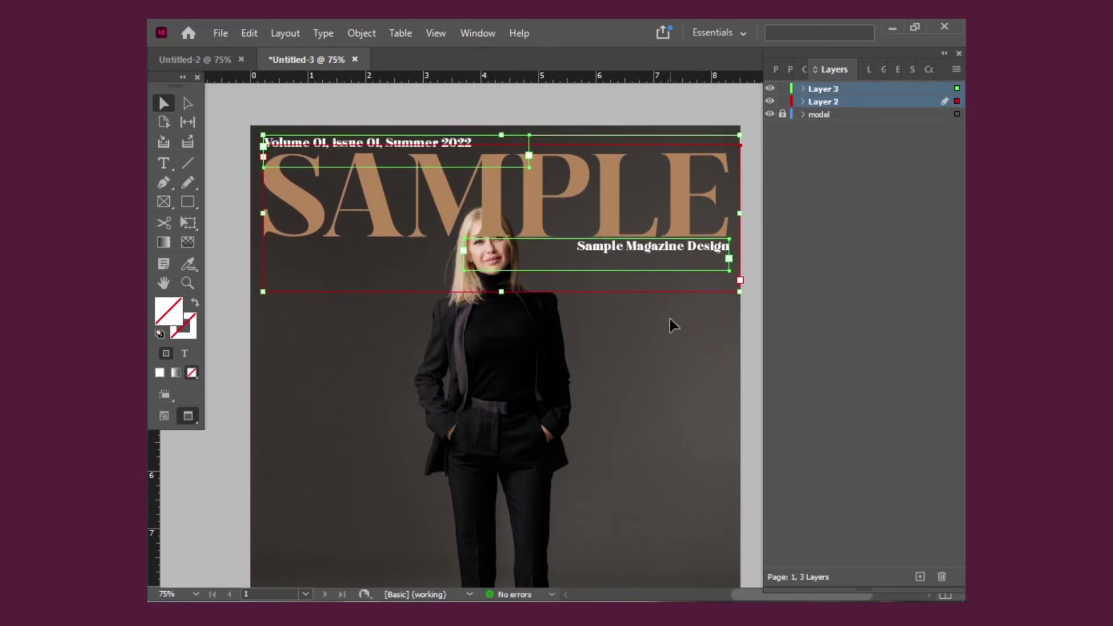
pyautogui.click(646, 377)
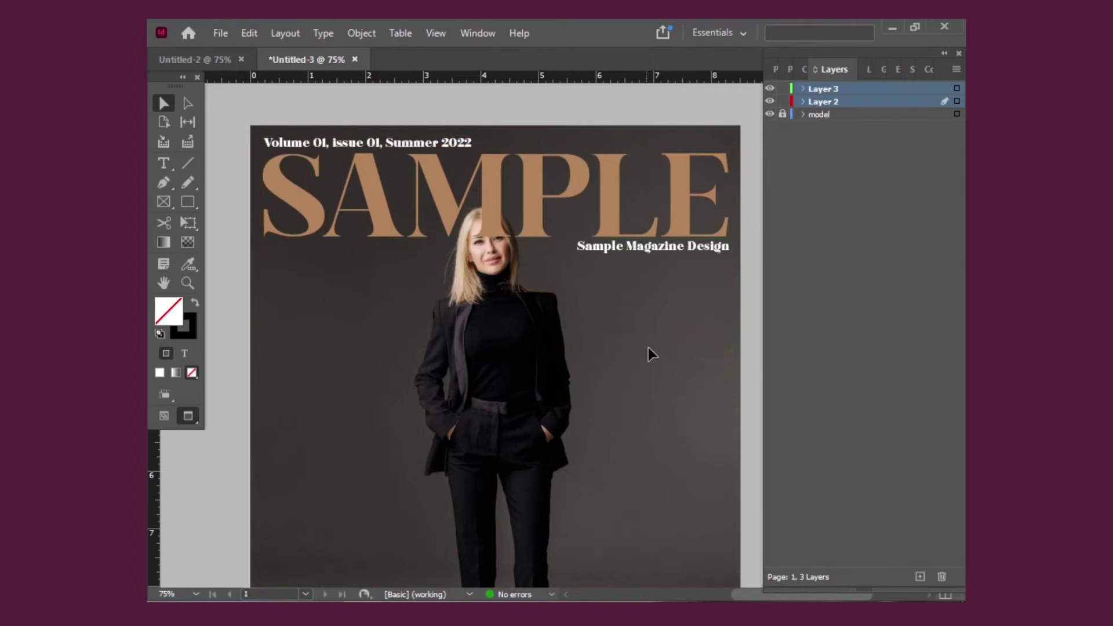
pyautogui.hotkey('ctrl', '-')
pyautogui.scroll(1, 603, 305)
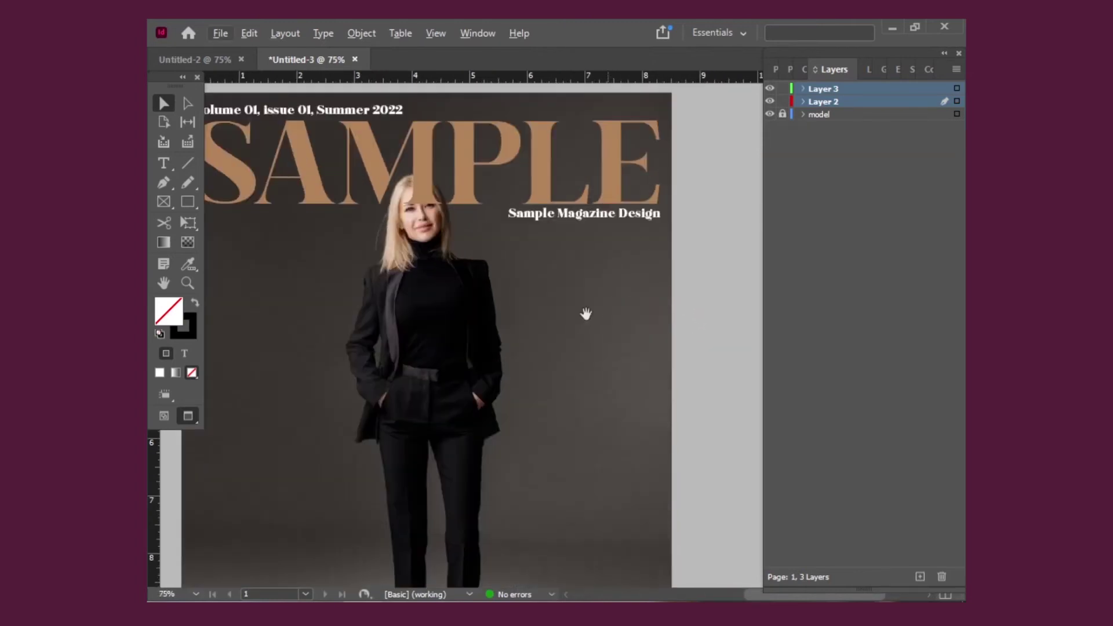
pyautogui.scroll(-1, 594, 311)
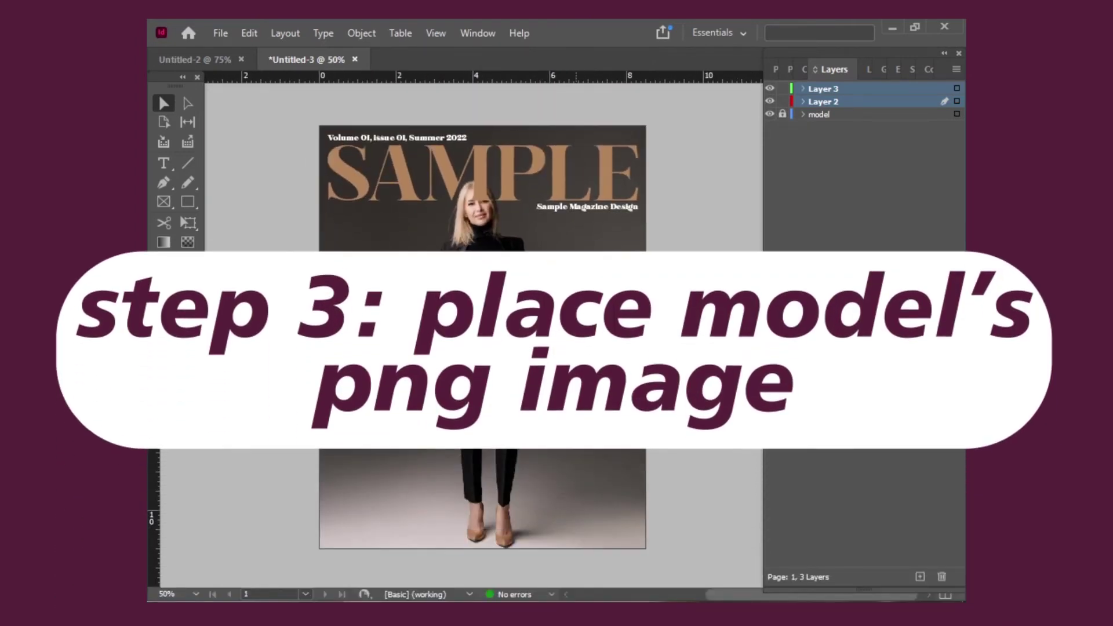
# - Lock Layer 2, select the model photo on the model layer, and start placing a file
pyautogui.click(219, 33)
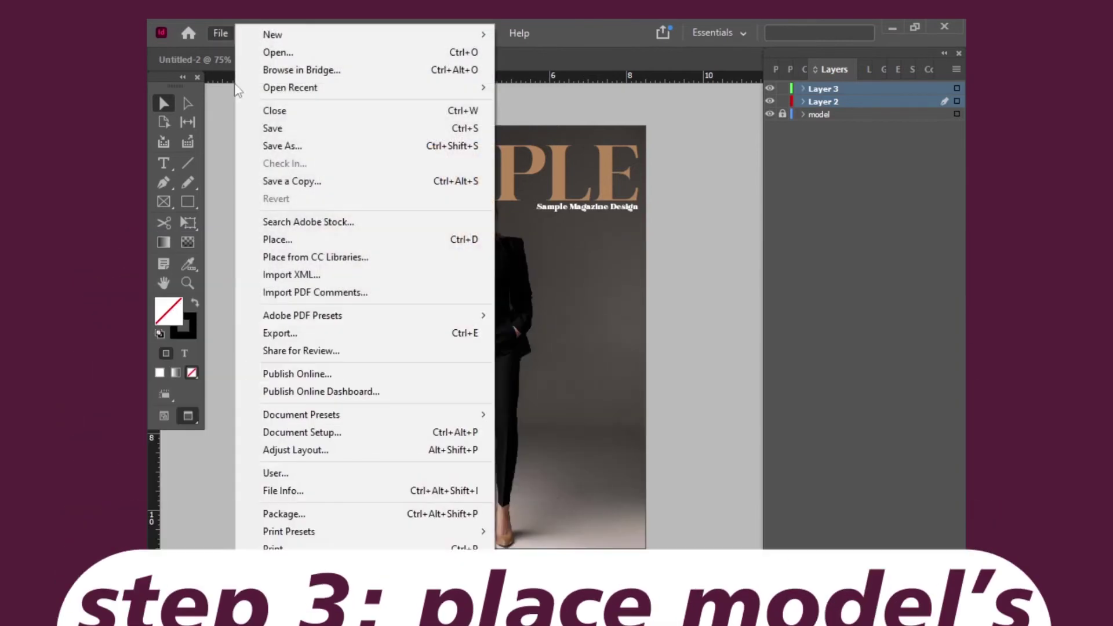
pyautogui.click(794, 168)
pyautogui.click(783, 102)
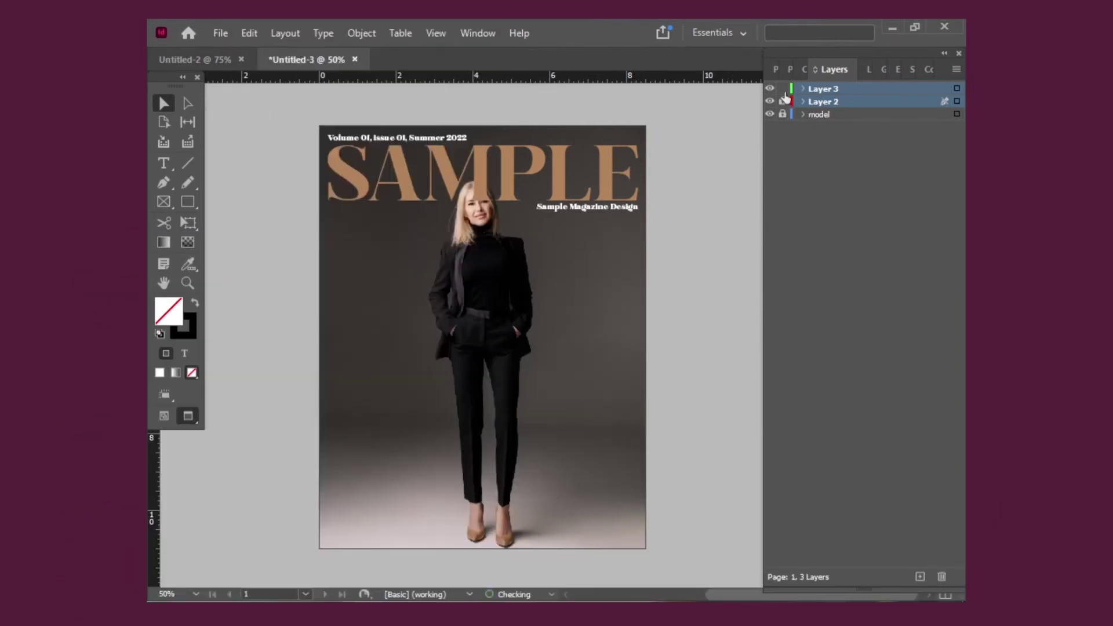
pyautogui.click(802, 115)
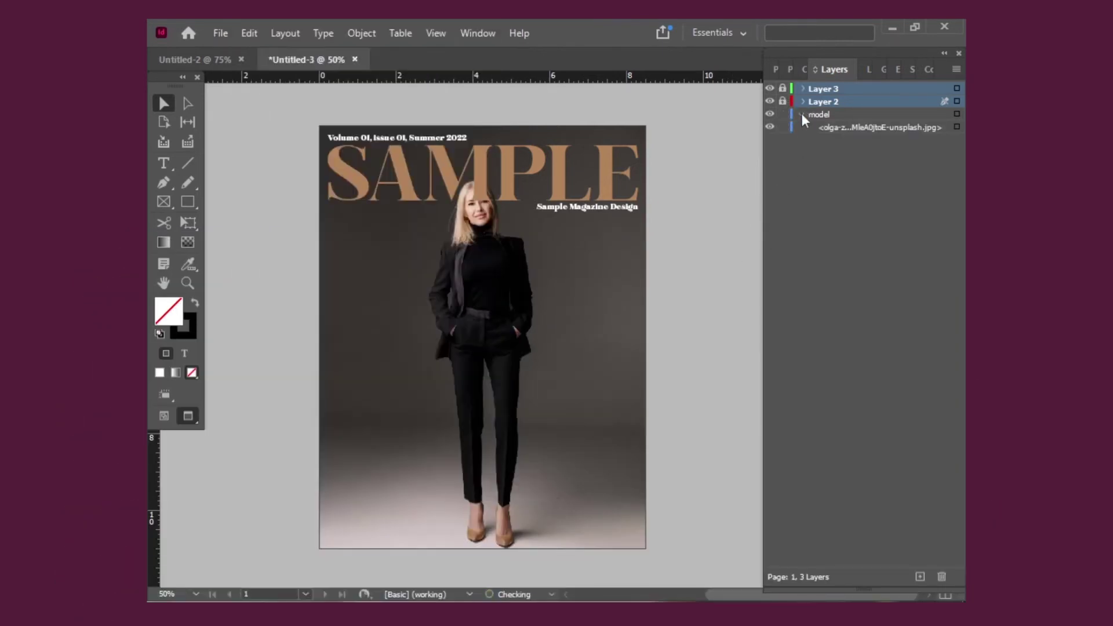
pyautogui.click(827, 133)
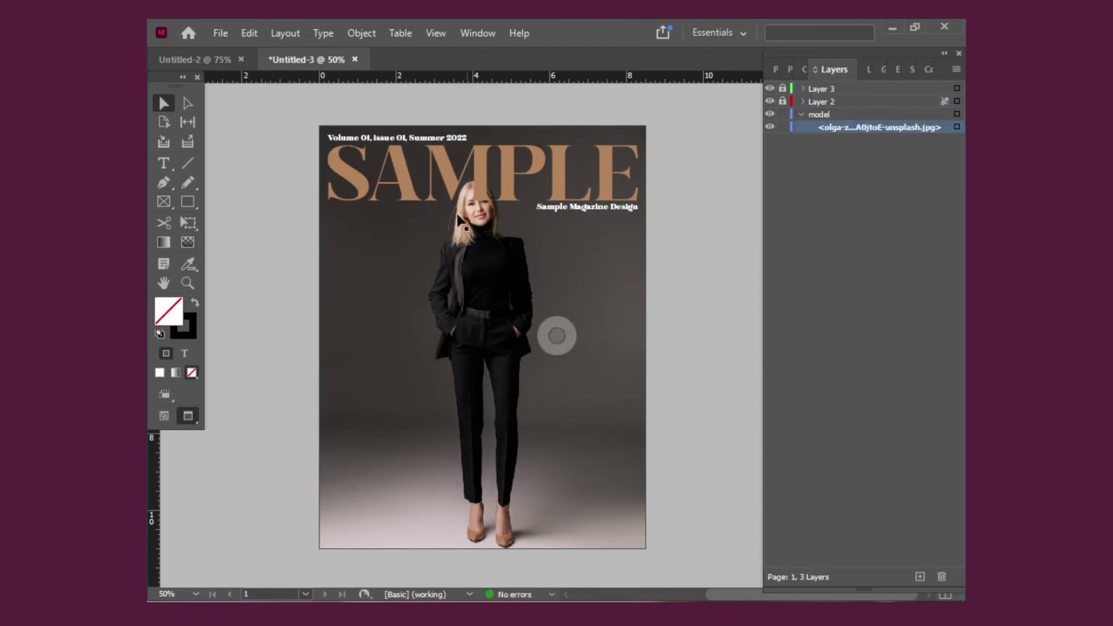
pyautogui.click(745, 249)
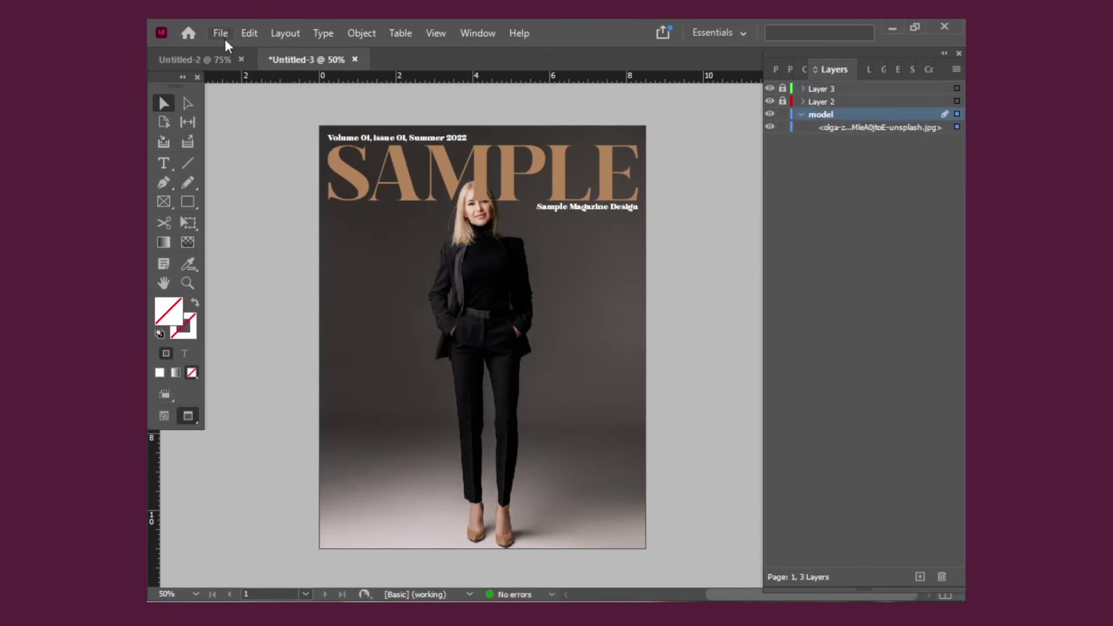
pyautogui.click(223, 34)
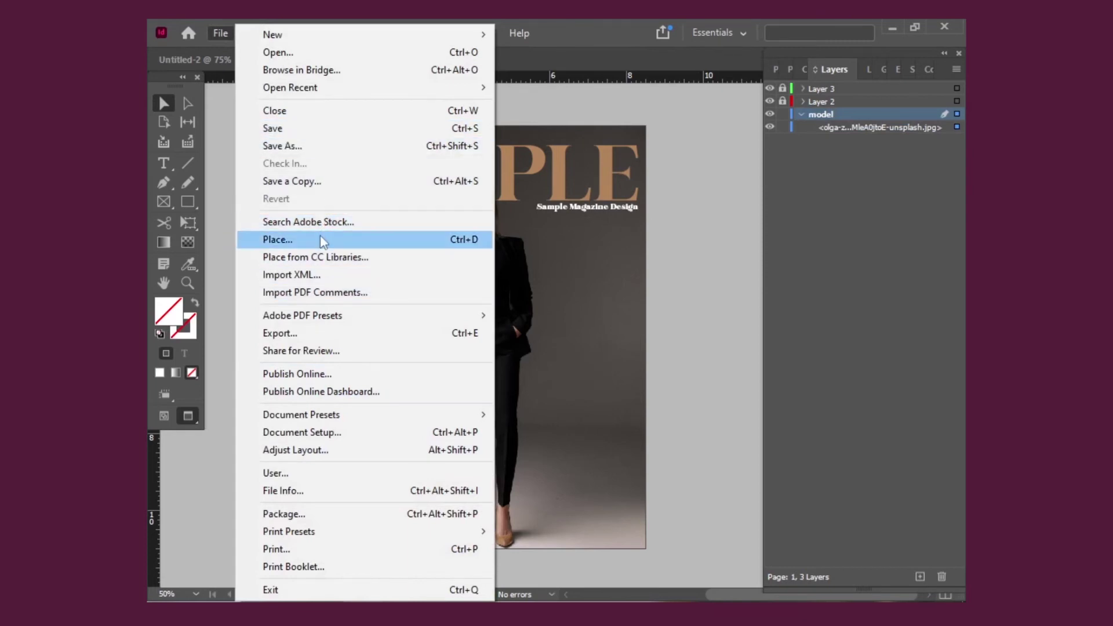
pyautogui.click(284, 239)
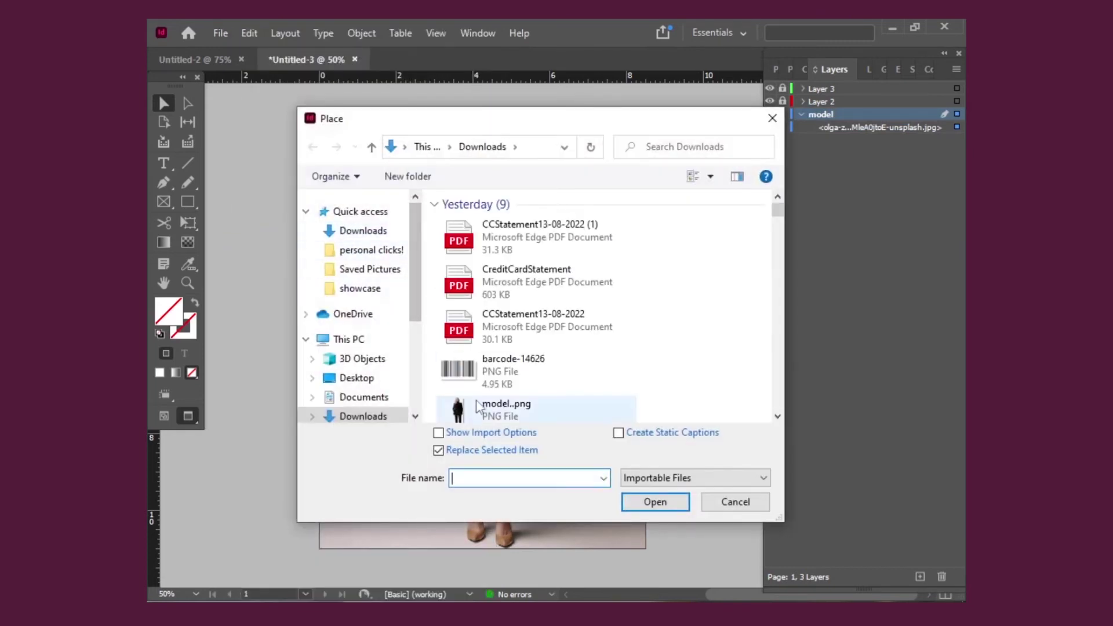
# - Place model..png as the cut-out and drop the original photo back on the page
pyautogui.click(476, 401)
pyautogui.click(656, 502)
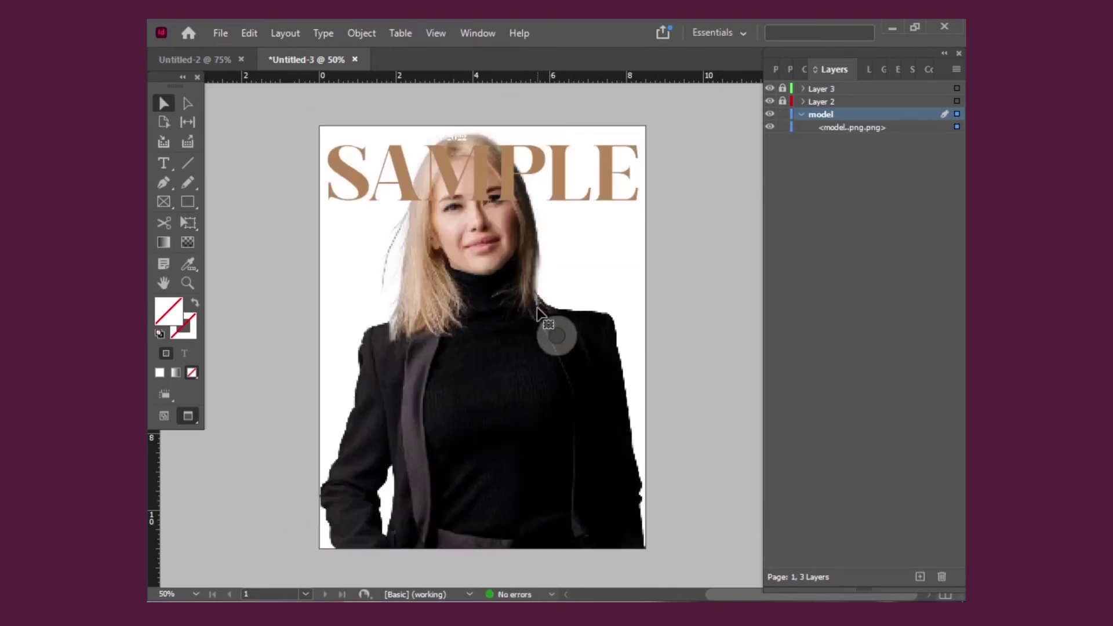
pyautogui.hotkey('ctrl', '-')
pyautogui.hotkey('ctrl', '-')
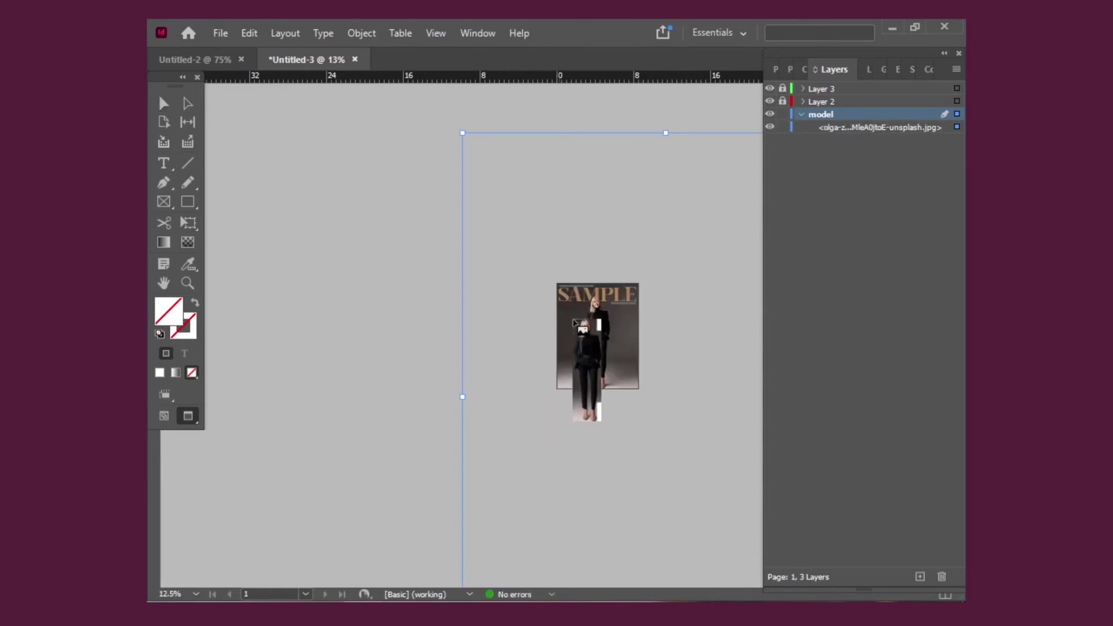
pyautogui.click(573, 274)
pyautogui.hotkey('ctrl', '=')
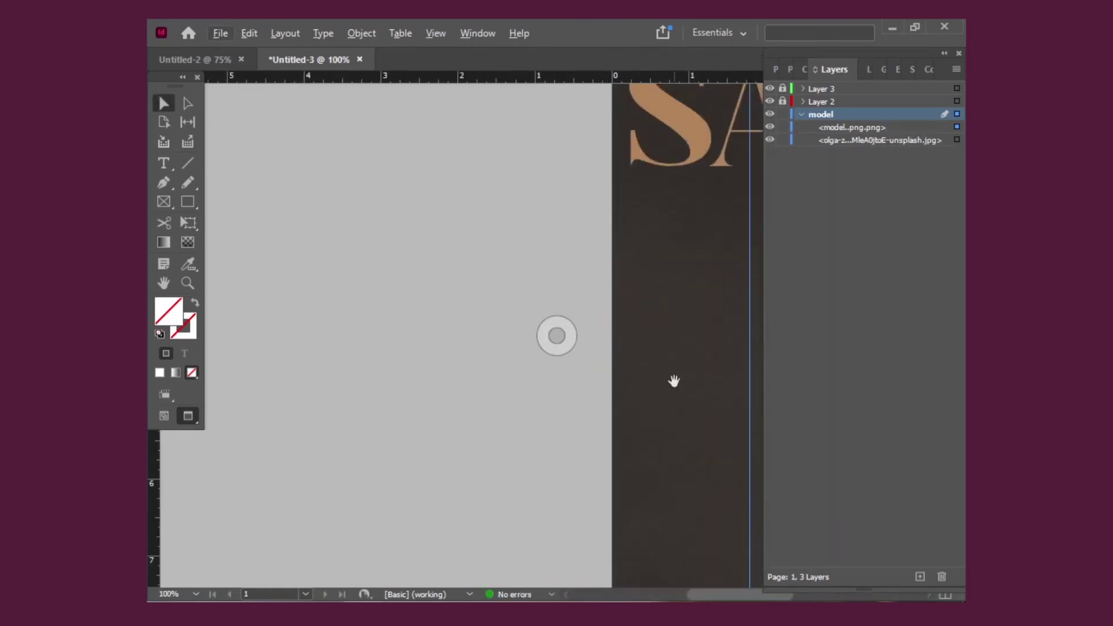
pyautogui.hotkey('ctrl', '=')
pyautogui.hotkey('ctrl', '=')
pyautogui.hotkey('ctrl', '=')
pyautogui.hotkey('ctrl', '-')
pyautogui.hotkey('ctrl', '-')
pyautogui.hotkey('ctrl', '-')
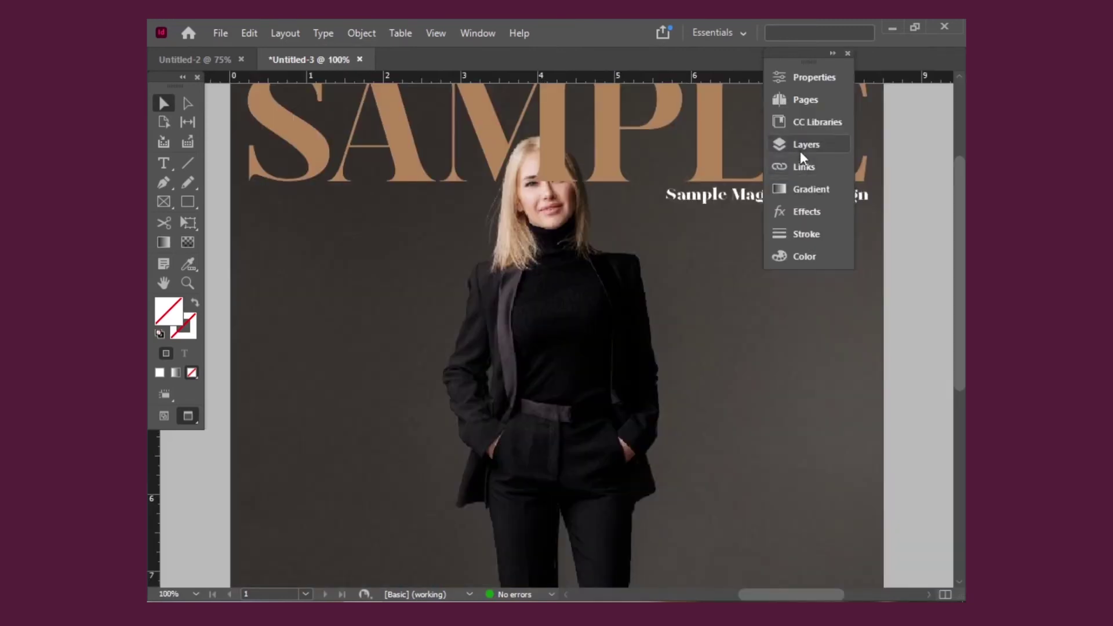
pyautogui.click(801, 146)
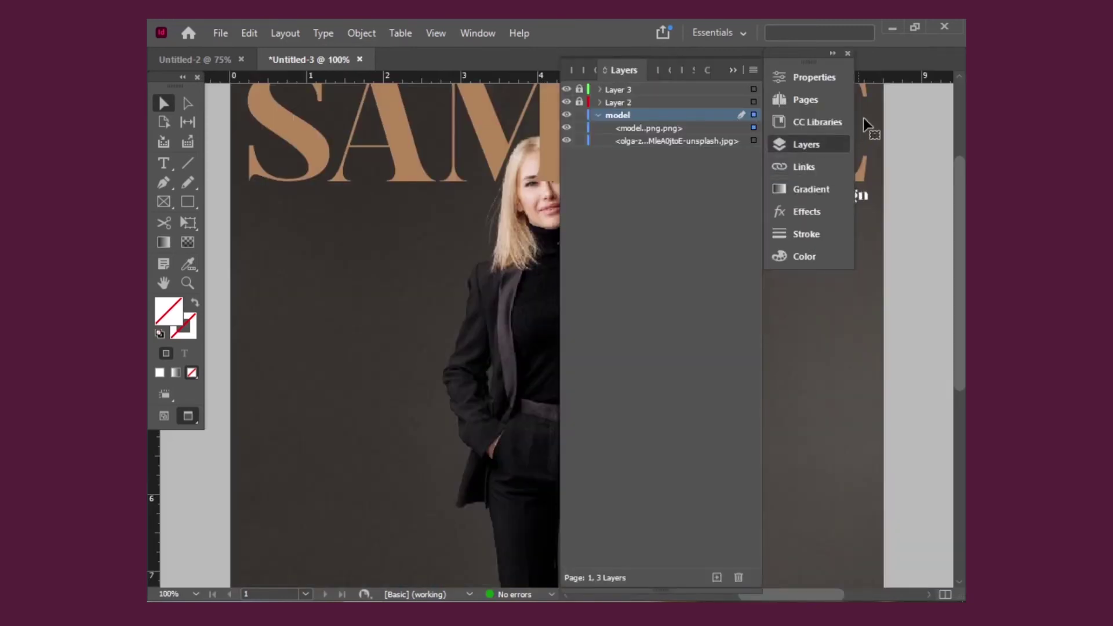
# - Add a new Layer 4 above Layer 3 and move the cut-out model image into it
pyautogui.click(672, 91)
pyautogui.click(717, 578)
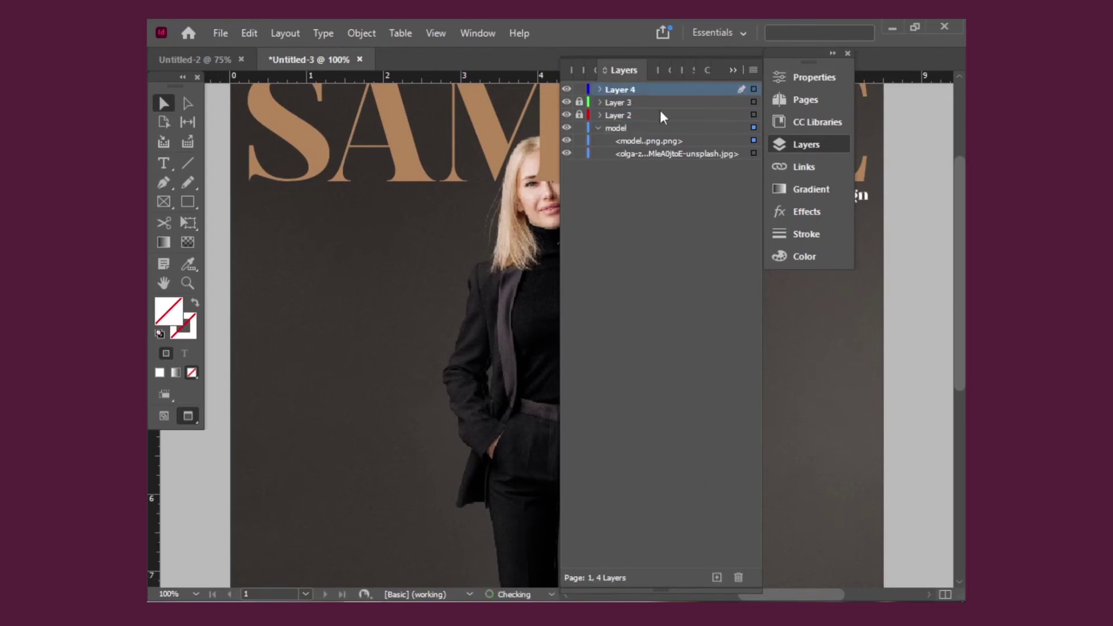
pyautogui.click(658, 142)
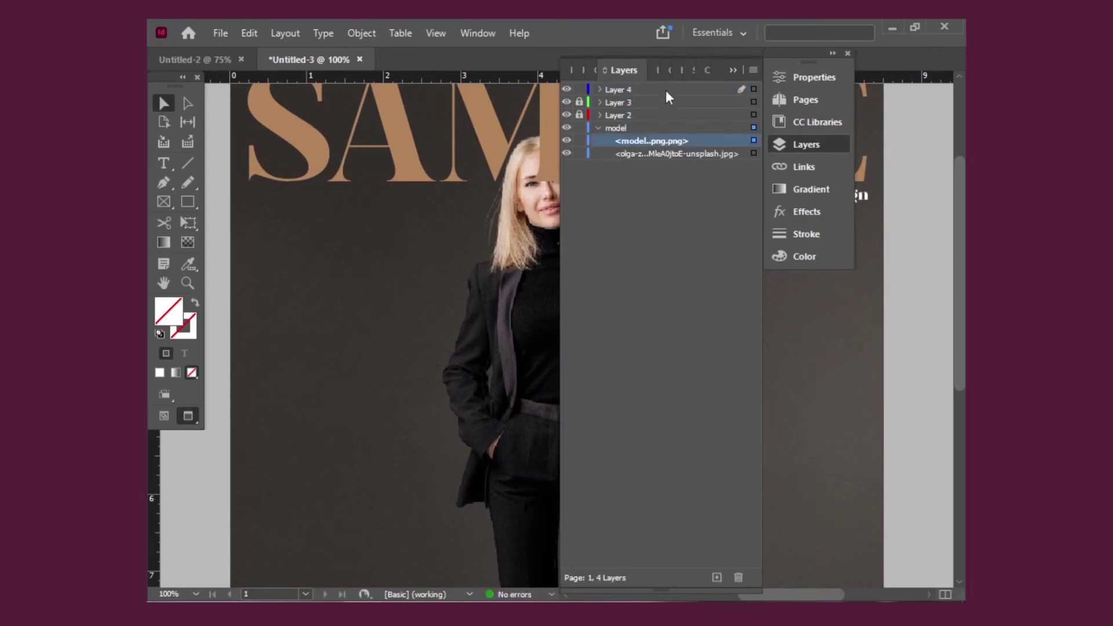
pyautogui.moveTo(666, 142); pyautogui.dragTo(696, 91)
pyautogui.moveTo(692, 91); pyautogui.dragTo(676, 93)
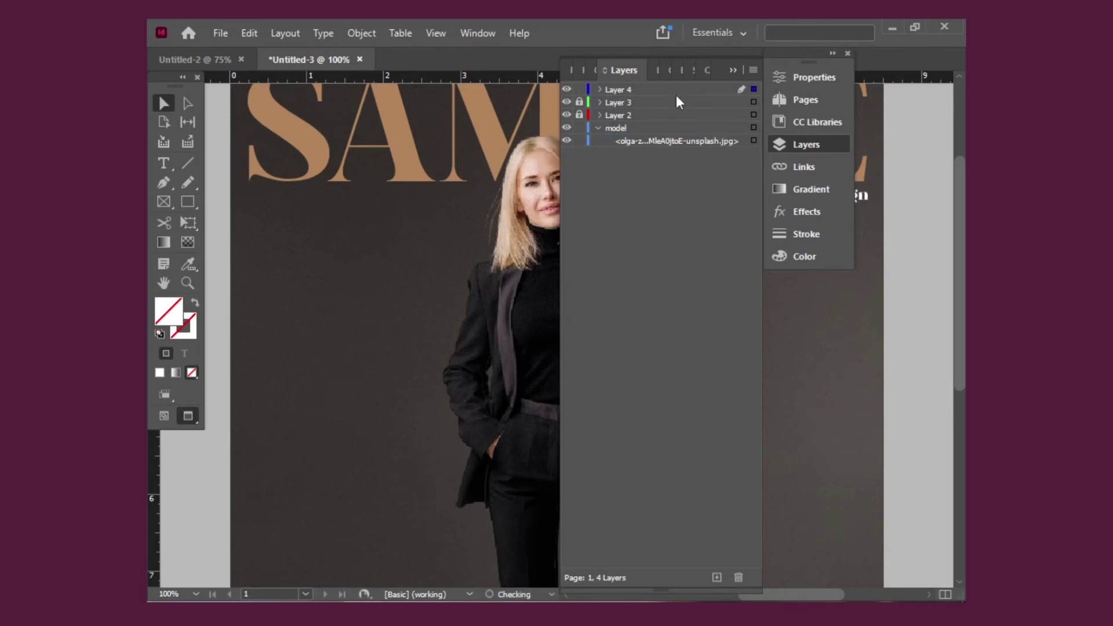
pyautogui.click(735, 61)
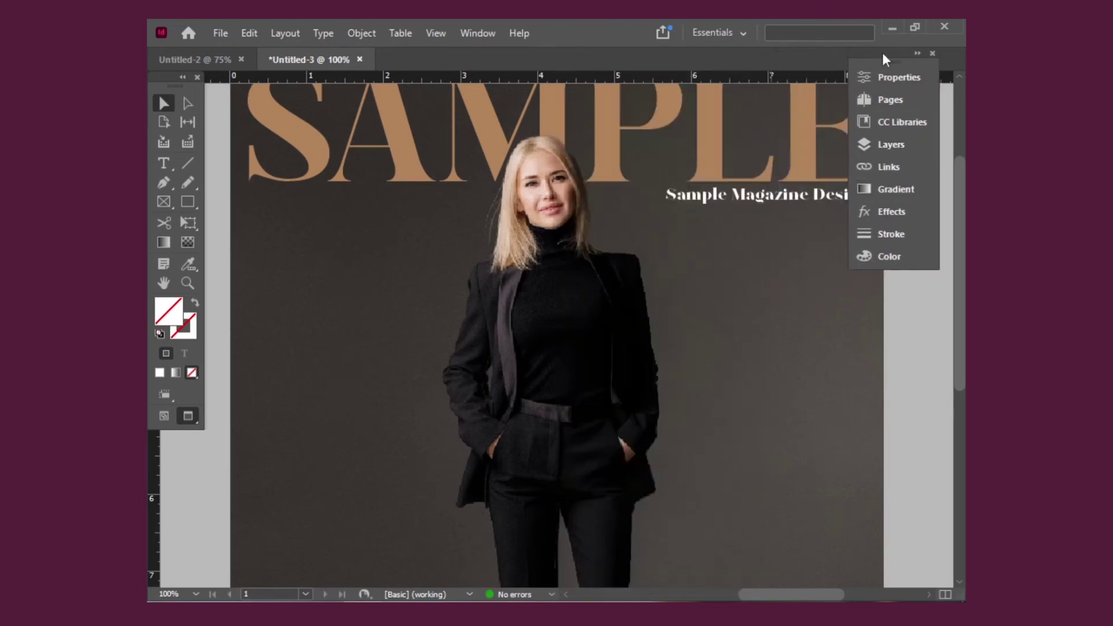
pyautogui.moveTo(798, 58); pyautogui.dragTo(906, 52)
# - Nudge the cut-out model frame right, up and left to line it up over the photo
pyautogui.hotkey('ctrl', '-')
pyautogui.scroll(-2, 635, 299)
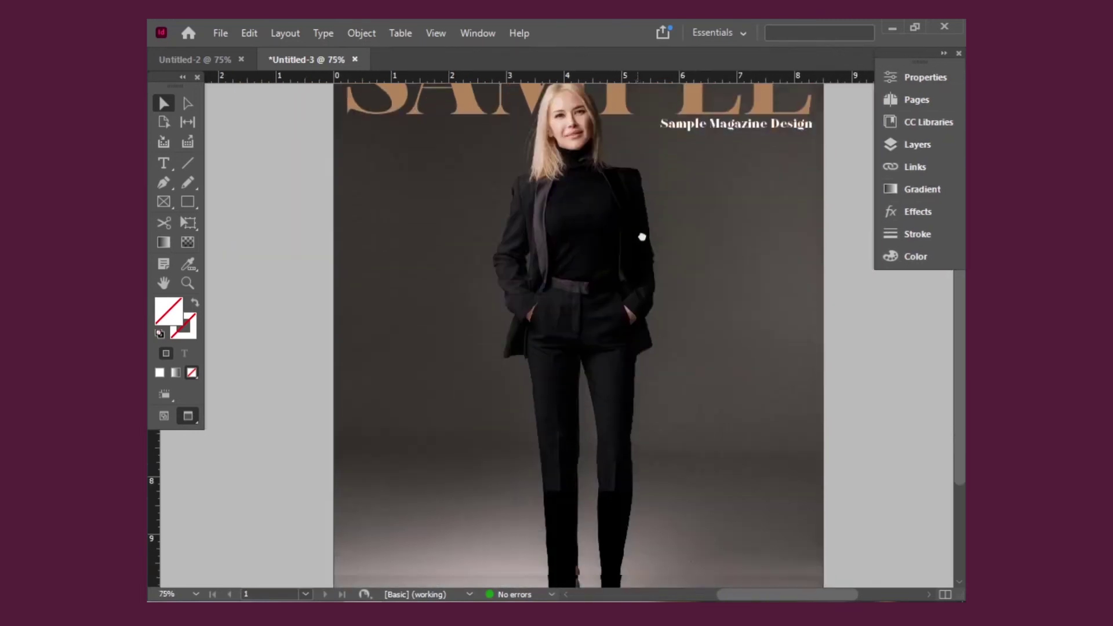
pyautogui.scroll(-4, 637, 261)
pyautogui.click(555, 335)
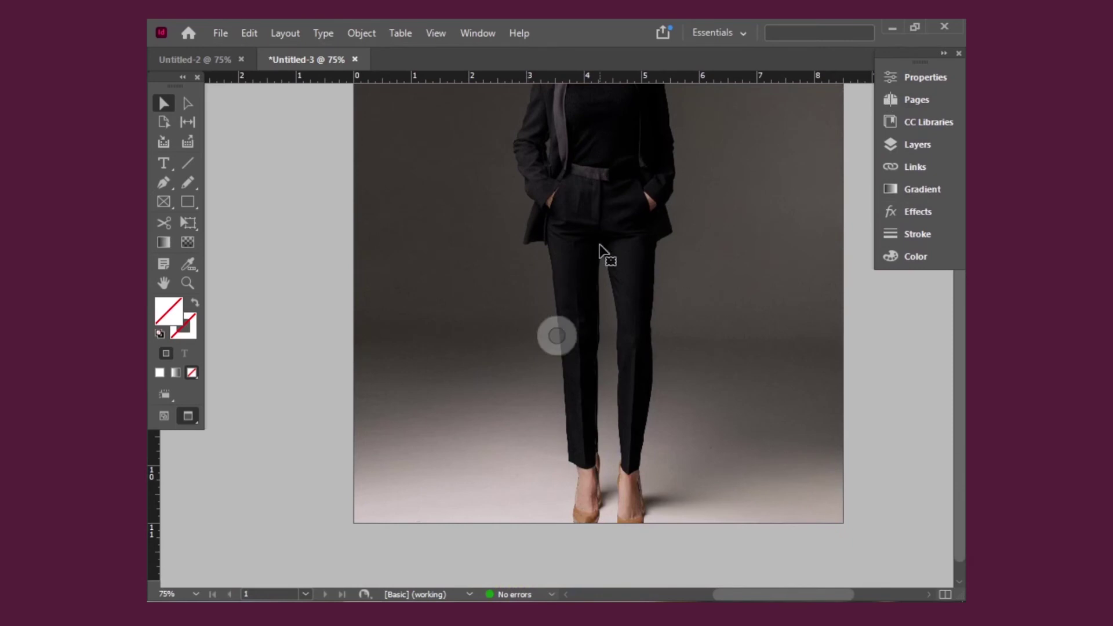
pyautogui.click(614, 215)
pyautogui.press('Right')
pyautogui.press('Right')
pyautogui.press('Right')
pyautogui.press('Right')
pyautogui.press('Up')
pyautogui.press('Up')
pyautogui.press('Up')
pyautogui.press('Up')
pyautogui.press('Up')
pyautogui.press('Up')
pyautogui.press('Up')
pyautogui.press('Up')
pyautogui.press('Up')
pyautogui.press('Up')
pyautogui.press('Up')
pyautogui.press('Up')
pyautogui.press('Left')
pyautogui.press('Left')
pyautogui.press('Left')
pyautogui.press('Left')
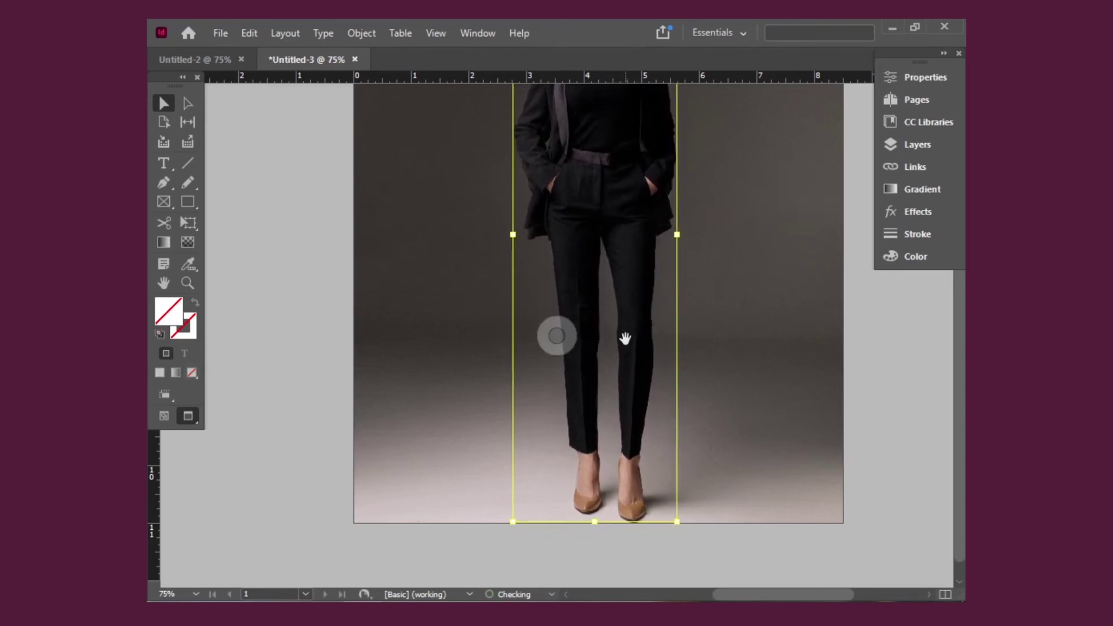
pyautogui.moveTo(626, 168); pyautogui.dragTo(633, 345)
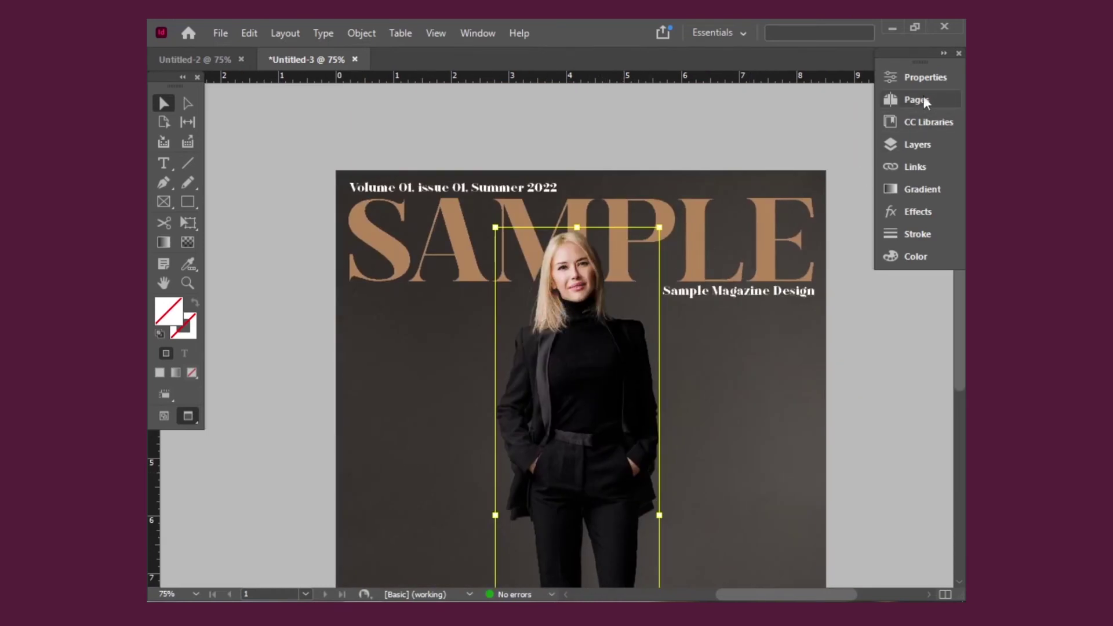
# - Hide and reshow Layer 4 to check the model's alignment in front of SAMPLE
pyautogui.click(905, 145)
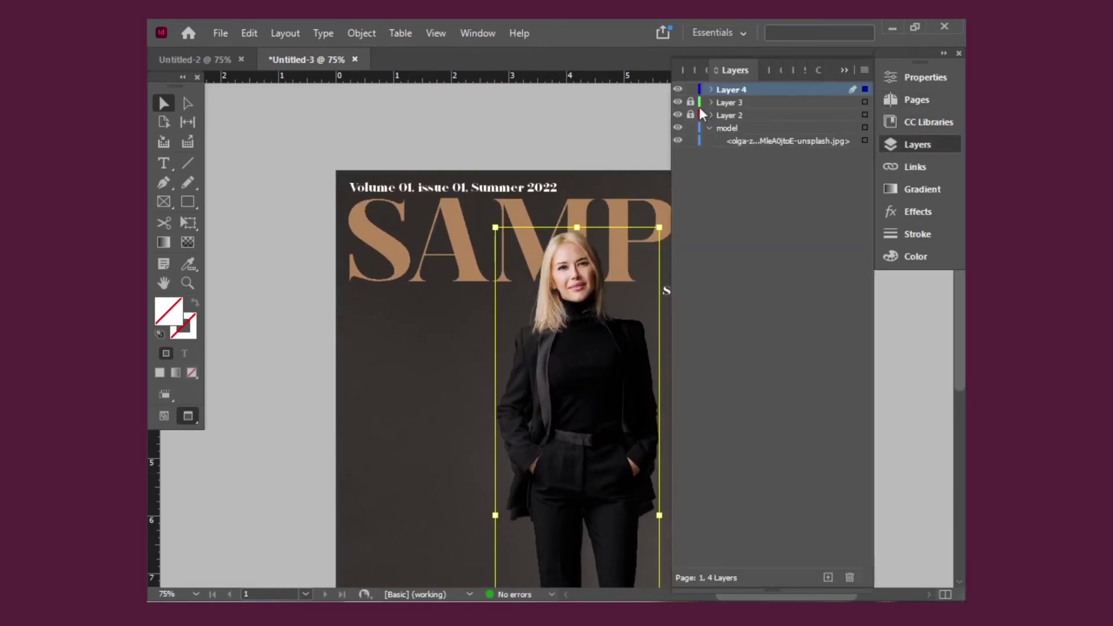
pyautogui.click(677, 90)
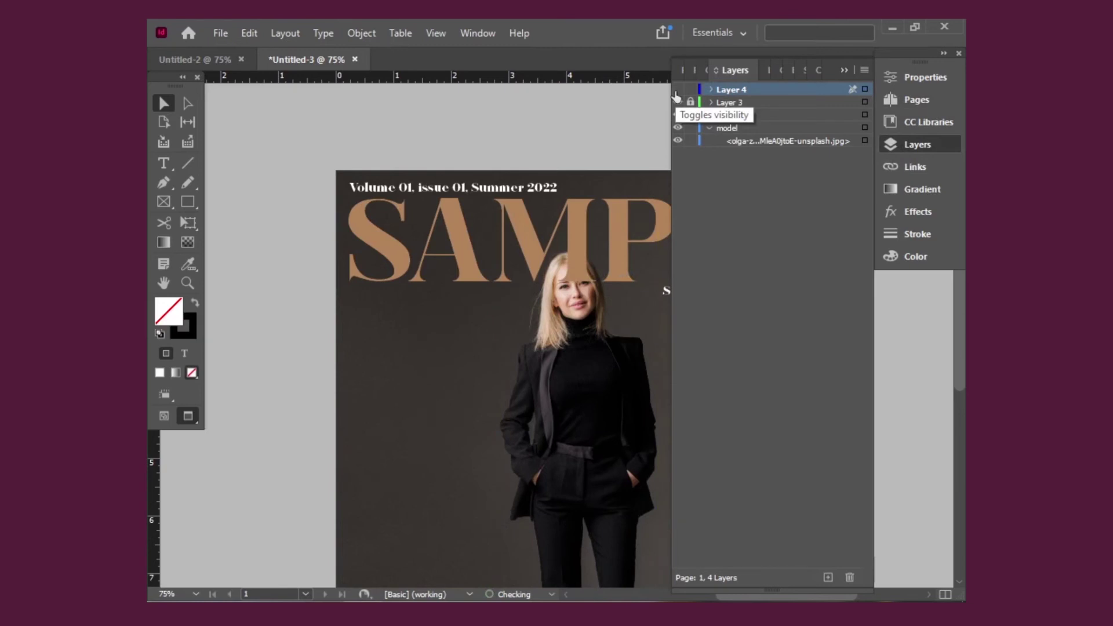
pyautogui.click(678, 90)
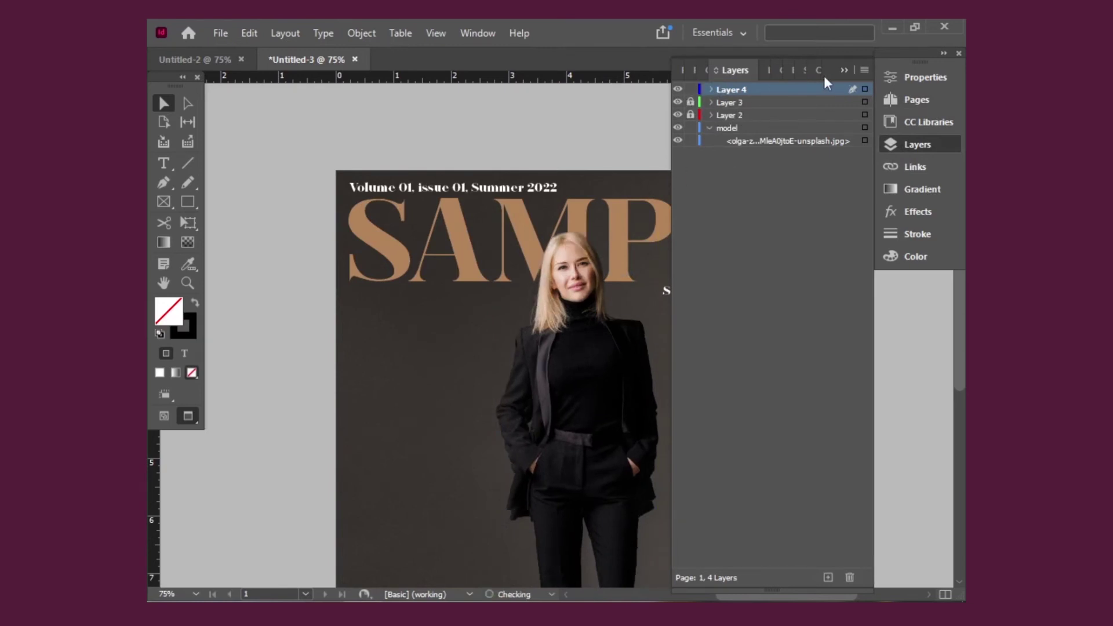
pyautogui.click(943, 53)
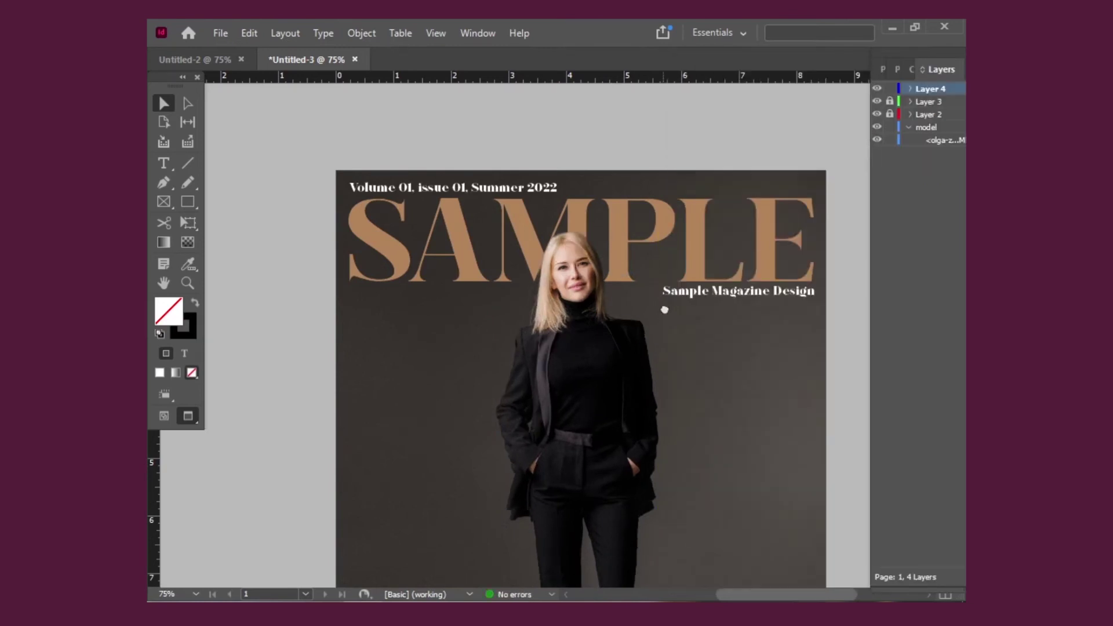
pyautogui.scroll(-5, 661, 301)
pyautogui.scroll(-1, 657, 290)
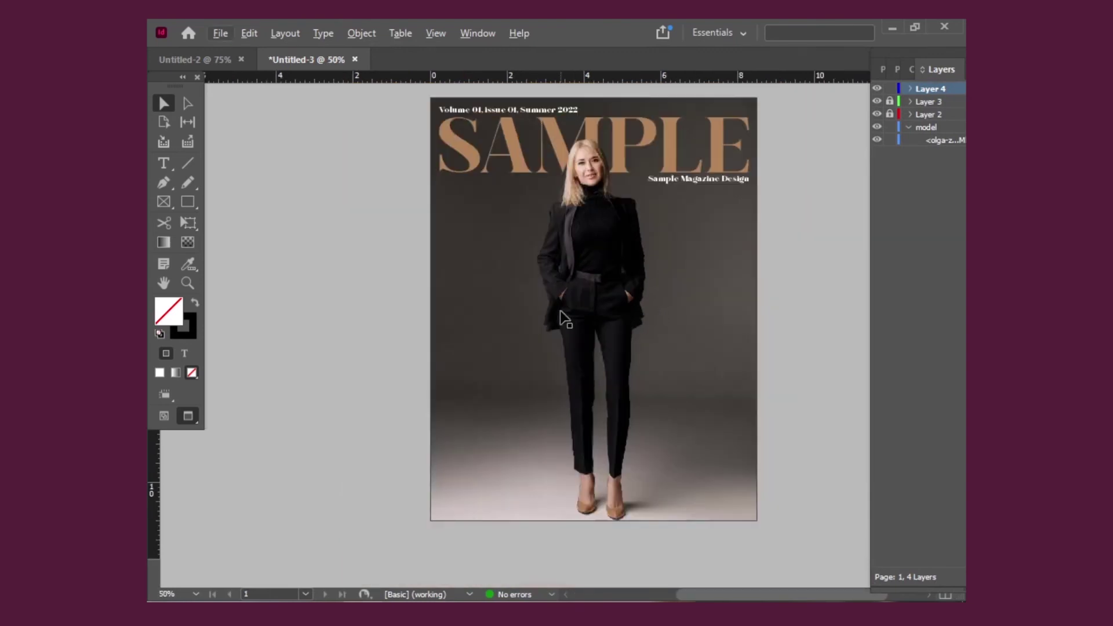
# - Scale the cut-out model frame up slightly and fine-tune its position with arrow-key nudges
pyautogui.click(522, 336)
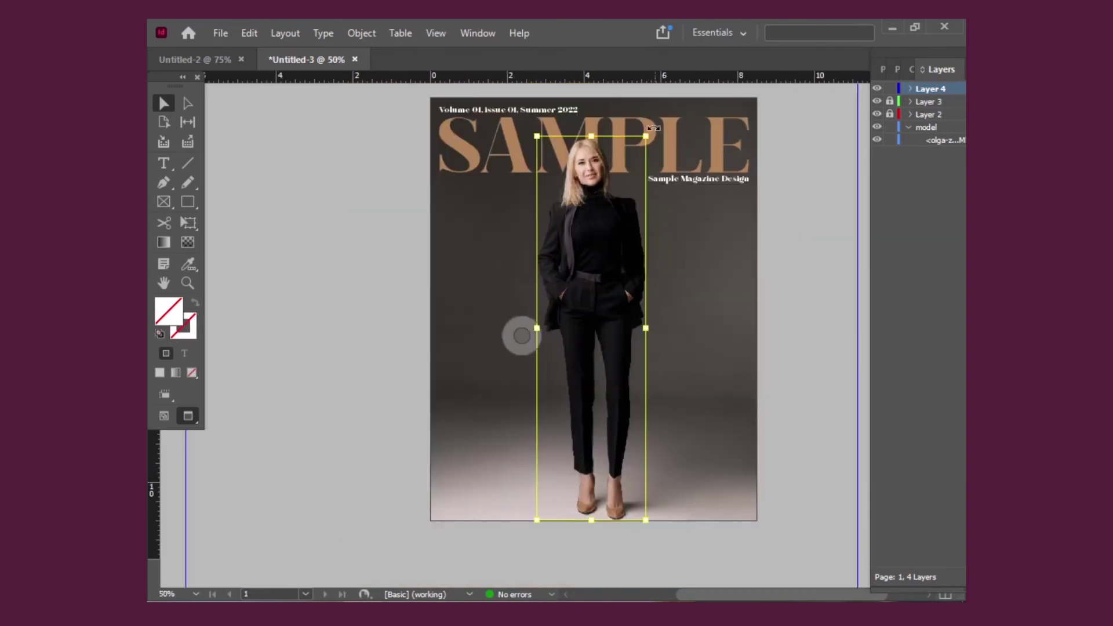
pyautogui.moveTo(646, 136); pyautogui.dragTo(641, 153)
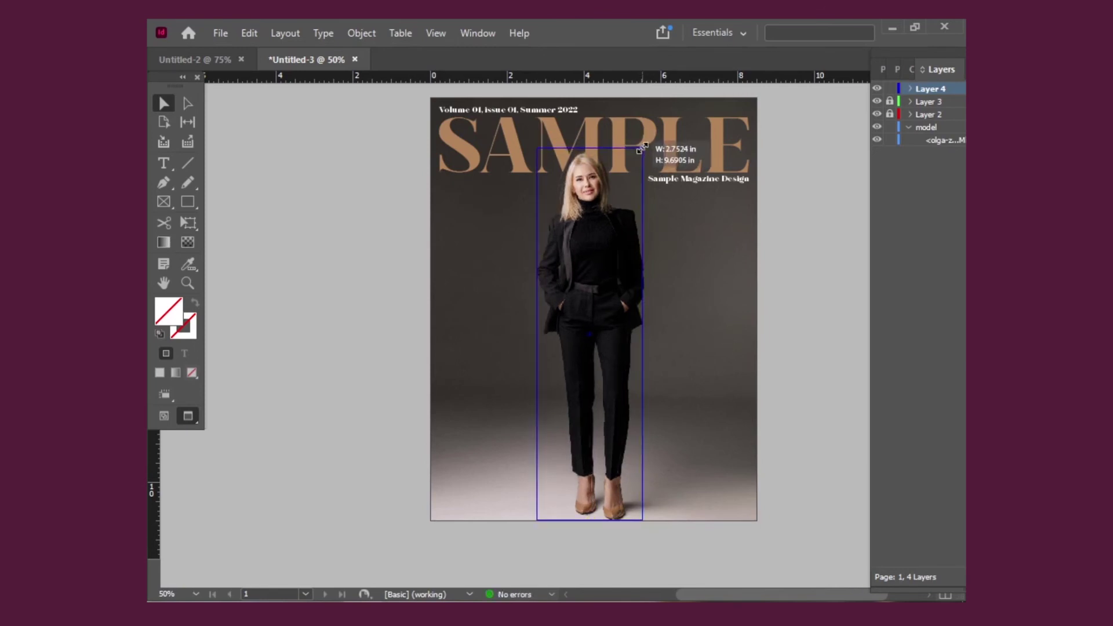
pyautogui.moveTo(641, 153); pyautogui.dragTo(642, 146)
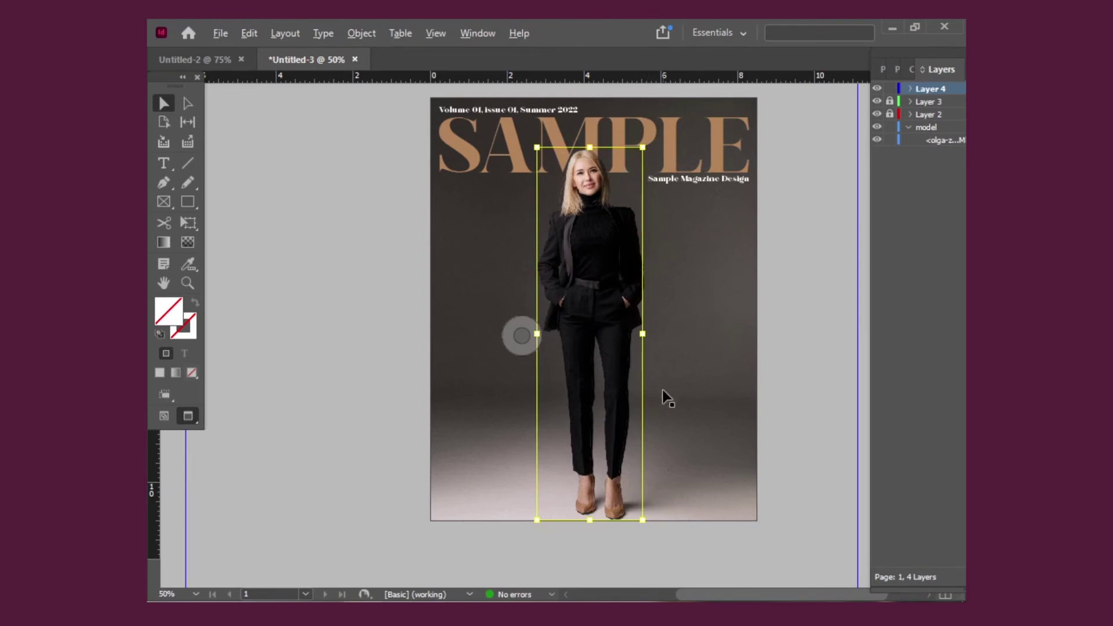
pyautogui.scroll(2, 663, 398)
pyautogui.scroll(-2, 559, 348)
pyautogui.scroll(-1, 561, 342)
pyautogui.press('Right')
pyautogui.press('Right')
pyautogui.press('Right')
pyautogui.press('Right')
pyautogui.press('Right')
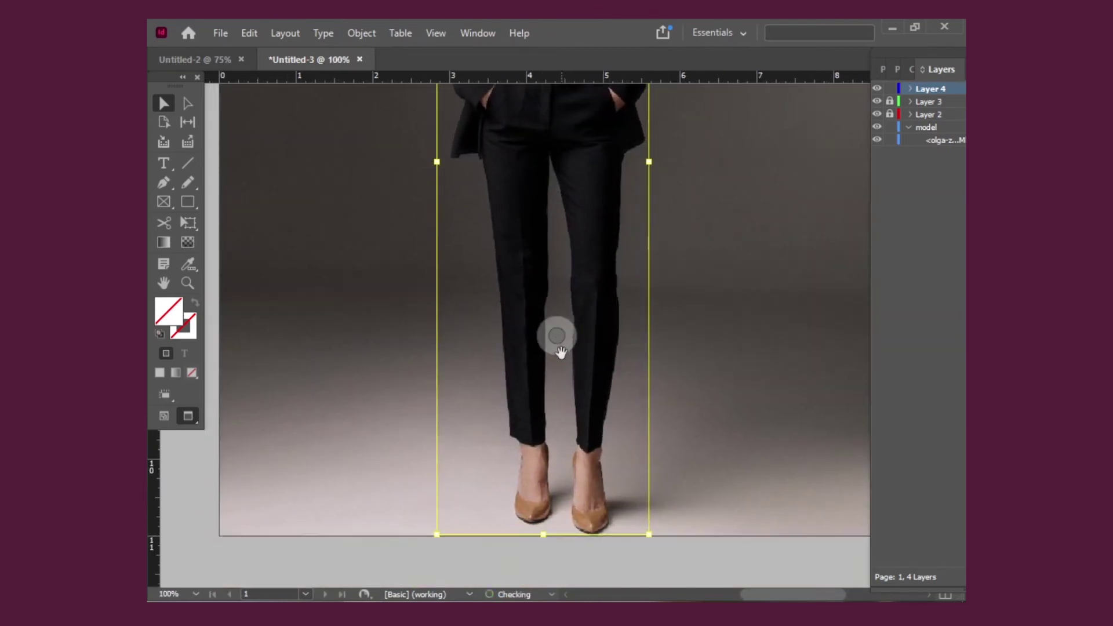
pyautogui.press('Left')
# - Deselect the model, then lock Layer 4 and the model photo layer
pyautogui.scroll(5, 685, 305)
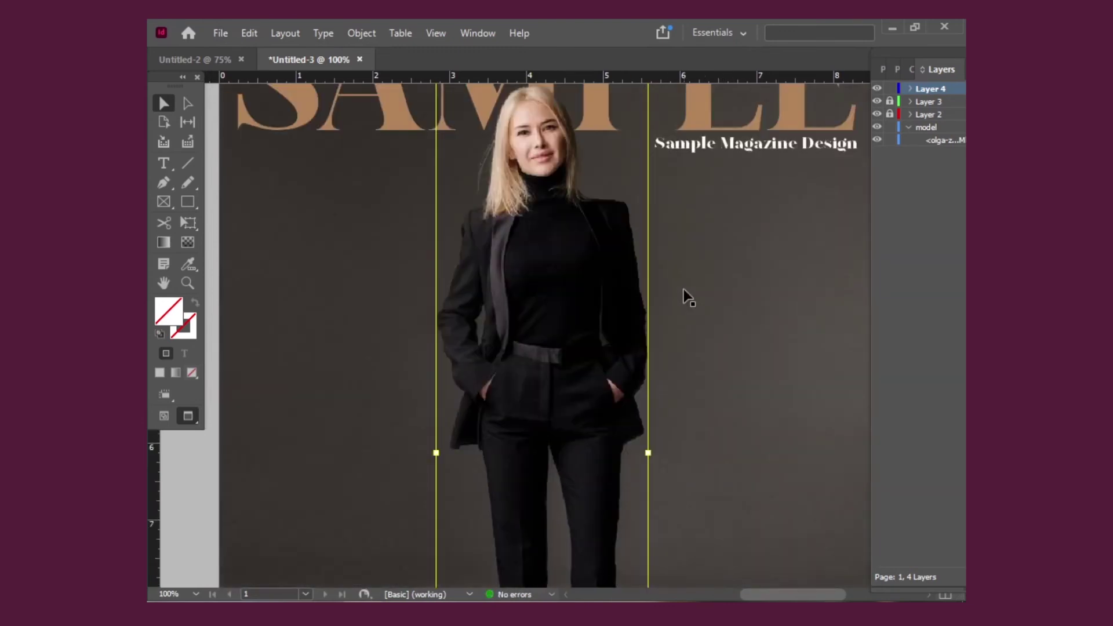
pyautogui.scroll(2, 603, 191)
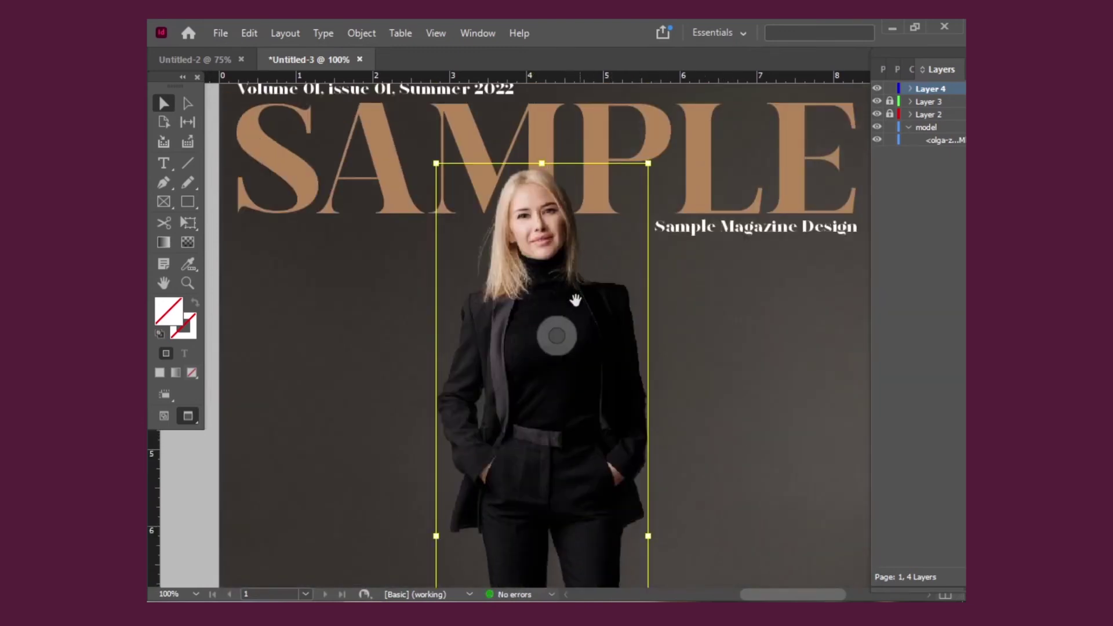
pyautogui.scroll(-3, 575, 297)
pyautogui.scroll(2, 629, 362)
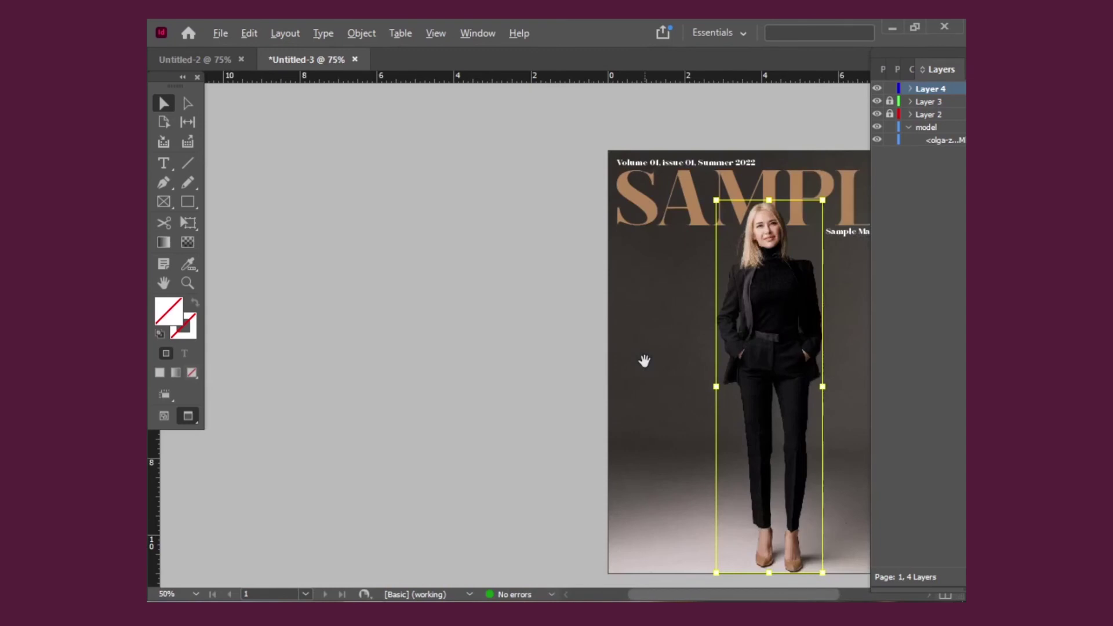
pyautogui.scroll(1, 644, 363)
pyautogui.scroll(1, 594, 251)
pyautogui.moveTo(593, 251); pyautogui.dragTo(522, 253)
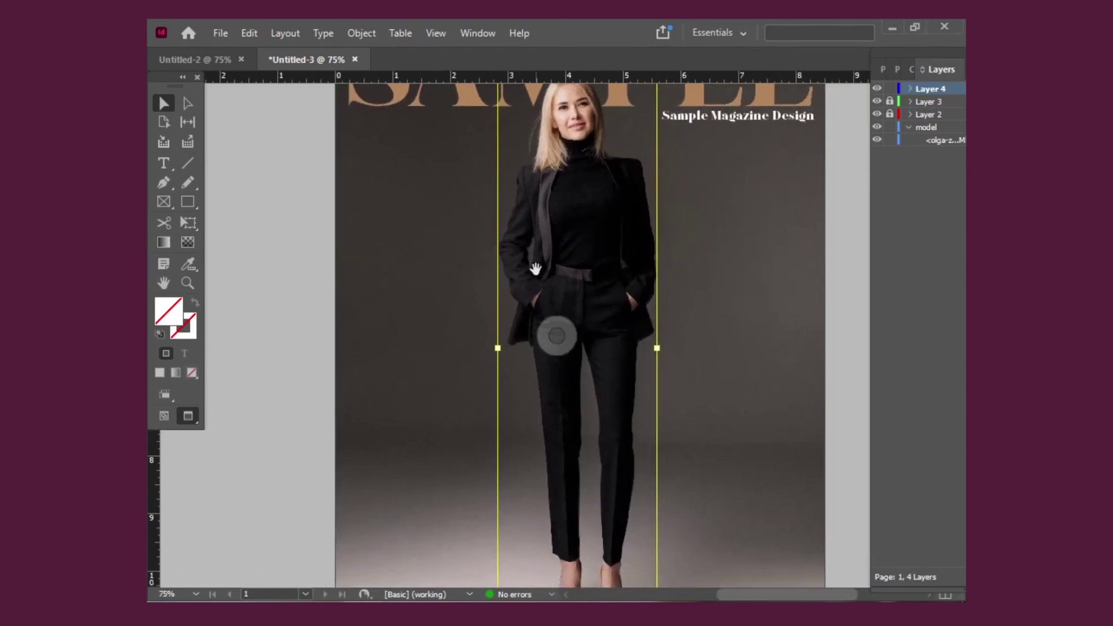
pyautogui.scroll(-1, 535, 269)
pyautogui.click(791, 195)
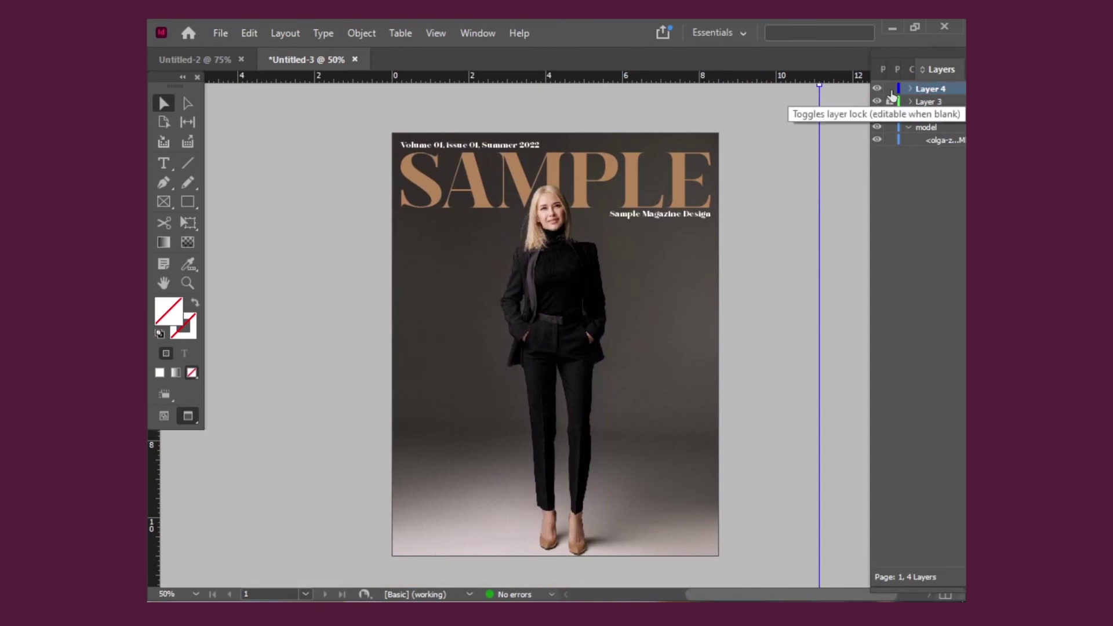
pyautogui.click(890, 88)
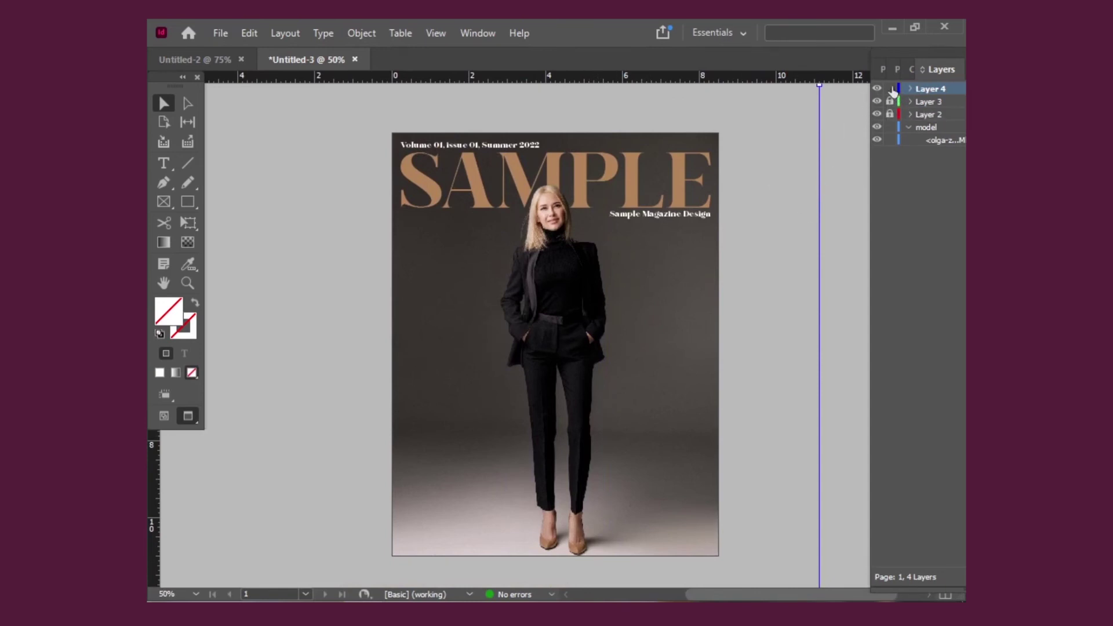
pyautogui.click(891, 128)
# - Widen the FORMAL WEAR'S text frame so TRENDS shows, with Layer 3 active
pyautogui.click(910, 128)
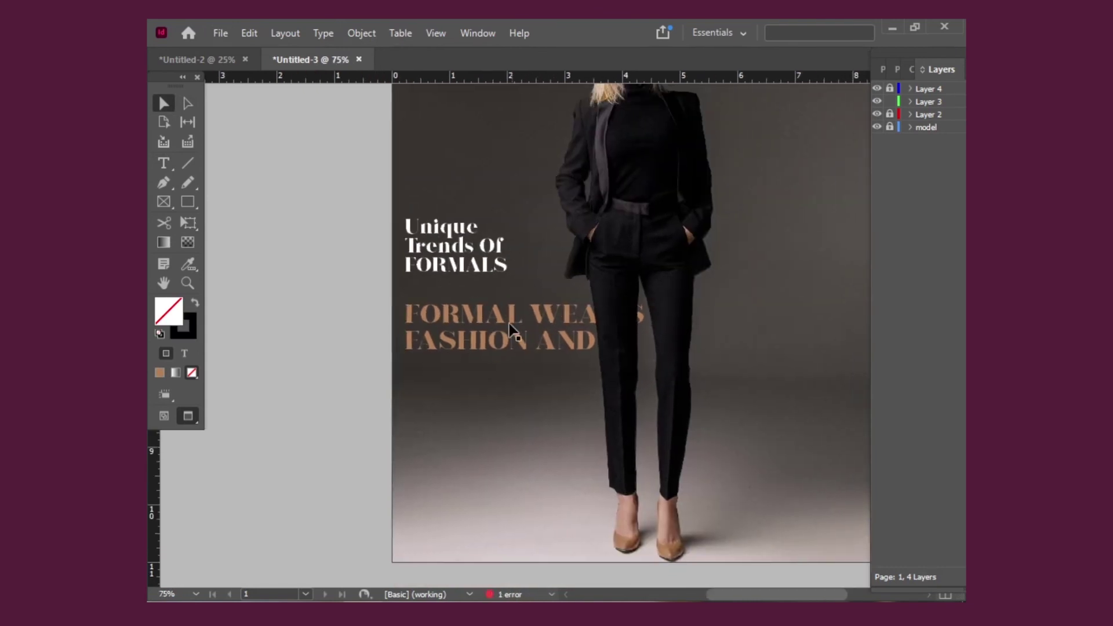
pyautogui.moveTo(547, 442); pyautogui.dragTo(644, 442)
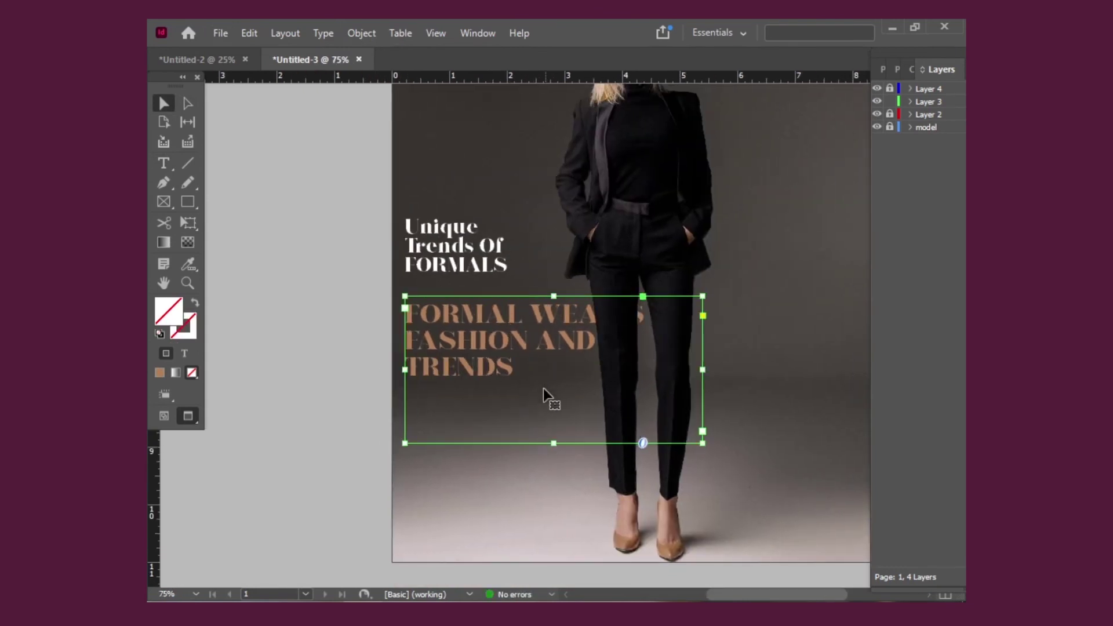
pyautogui.click(931, 102)
# - Copy the two right-hand cover lines from Untitled-2 and paste them at the SAMPLE cover's right edge
pyautogui.click(197, 59)
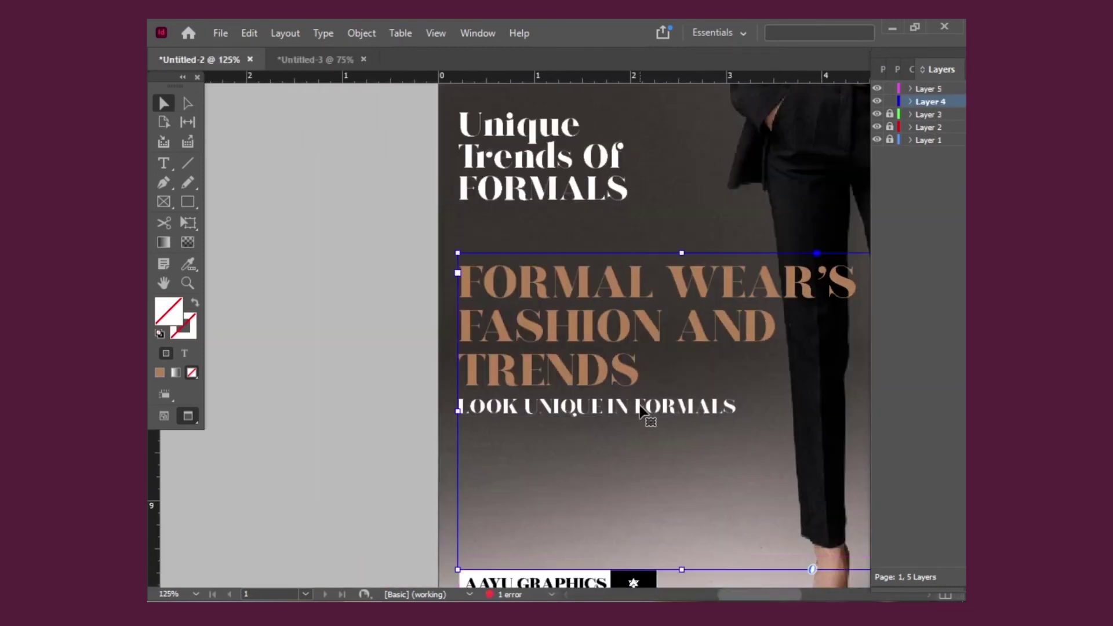
pyautogui.doubleClick(641, 410)
pyautogui.press('Escape')
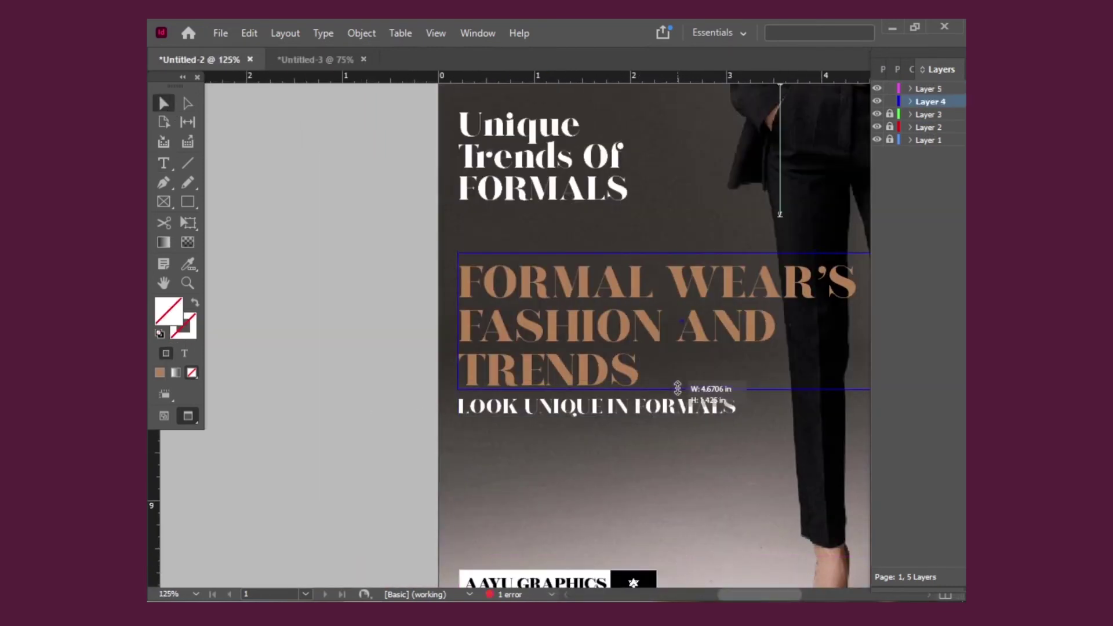
pyautogui.doubleClick(697, 412)
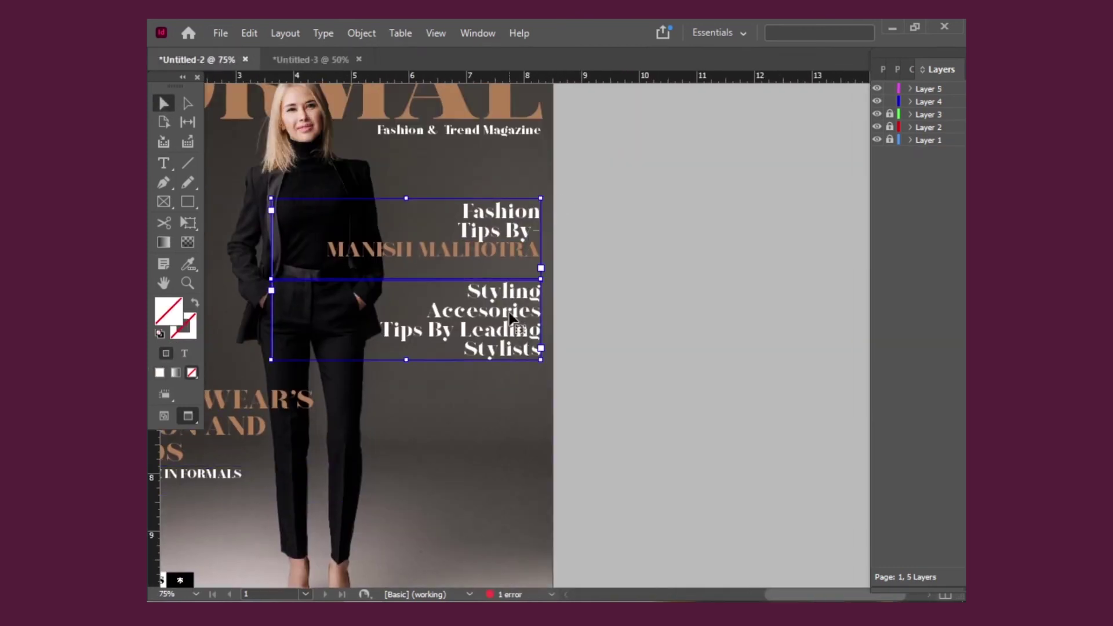
pyautogui.rightClick(505, 371)
pyautogui.click(548, 130)
pyautogui.hotkey('ctrl', 'Tab')
pyautogui.hotkey('ctrl', 'v')
pyautogui.moveTo(682, 371); pyautogui.dragTo(683, 432)
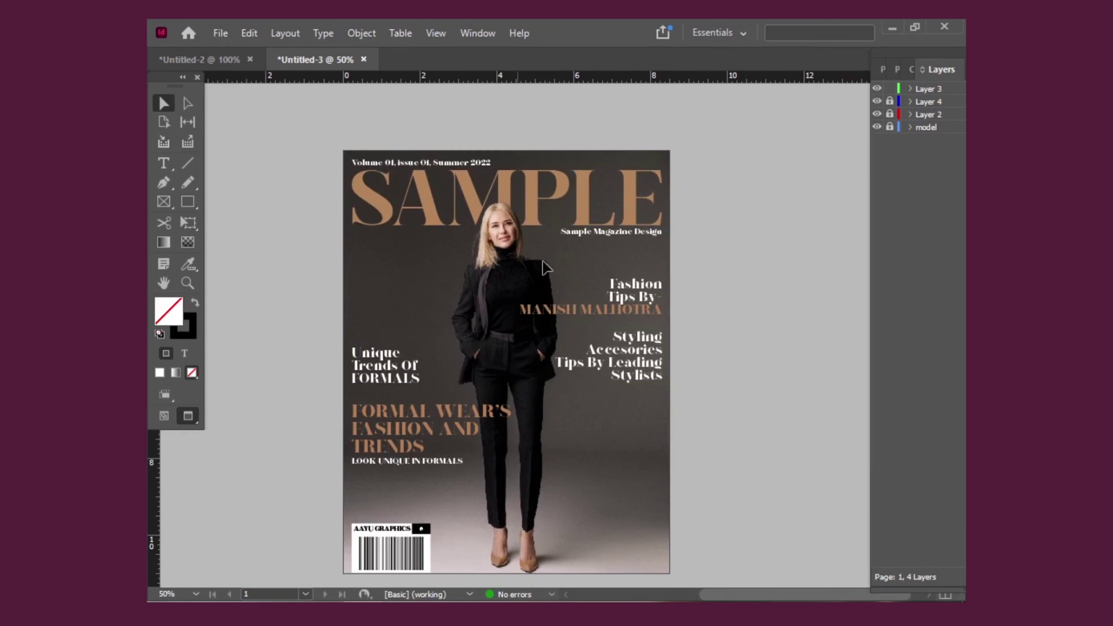
pyautogui.scroll(2, 447, 464)
# - Set the Fashion Tips By frame's Leading to 25 pt in Properties, then zoom out
pyautogui.scroll(-3, 447, 465)
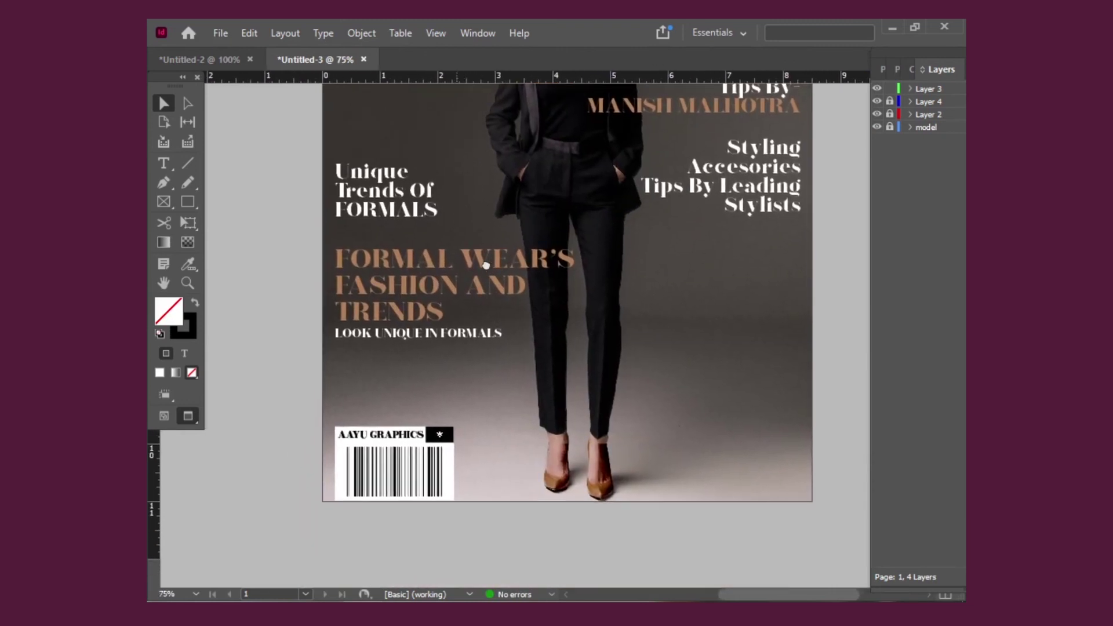
pyautogui.moveTo(481, 296)
pyautogui.mouseDown()
pyautogui.moveTo(420, 465)
pyautogui.moveTo(425, 487)
pyautogui.mouseUp()
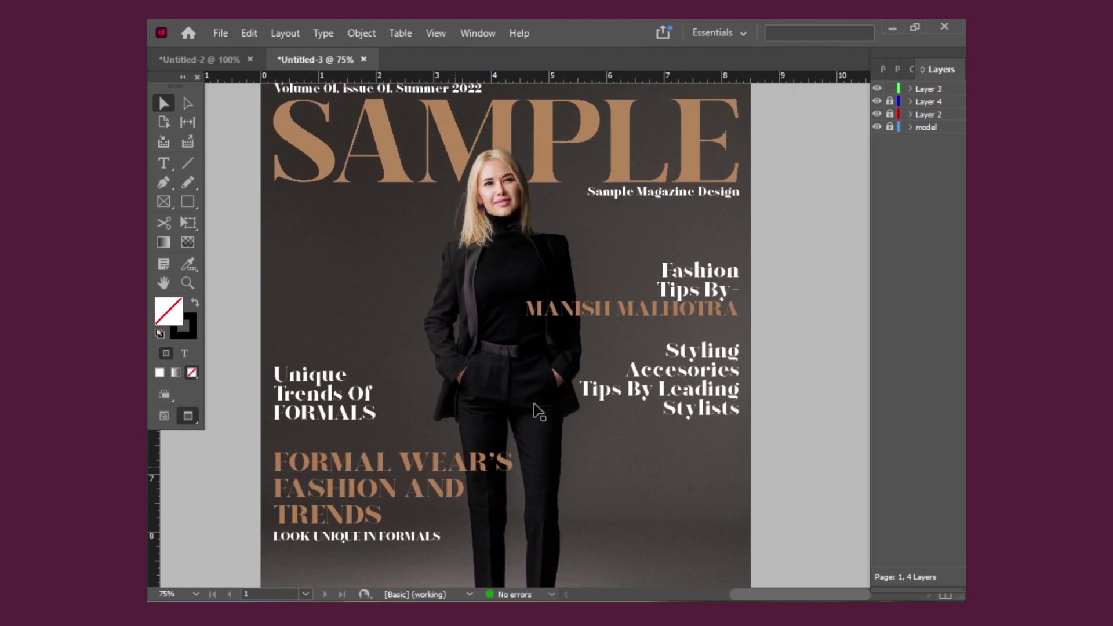
pyautogui.click(708, 291)
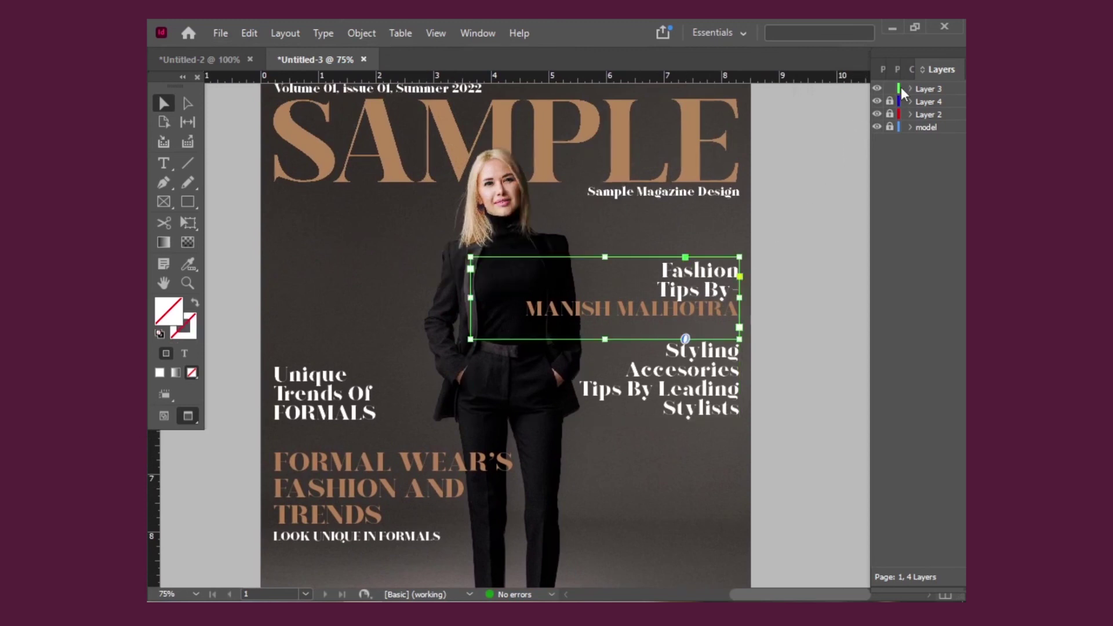
pyautogui.moveTo(903, 52)
pyautogui.mouseDown()
pyautogui.moveTo(832, 65)
pyautogui.moveTo(794, 55)
pyautogui.mouseUp()
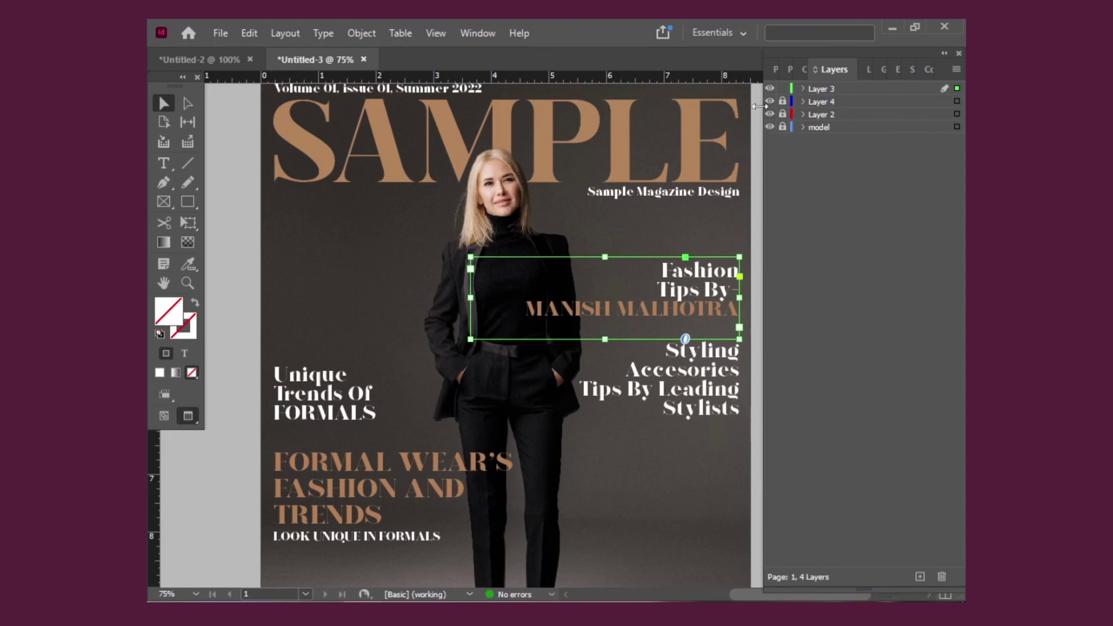
pyautogui.click(787, 64)
pyautogui.click(775, 68)
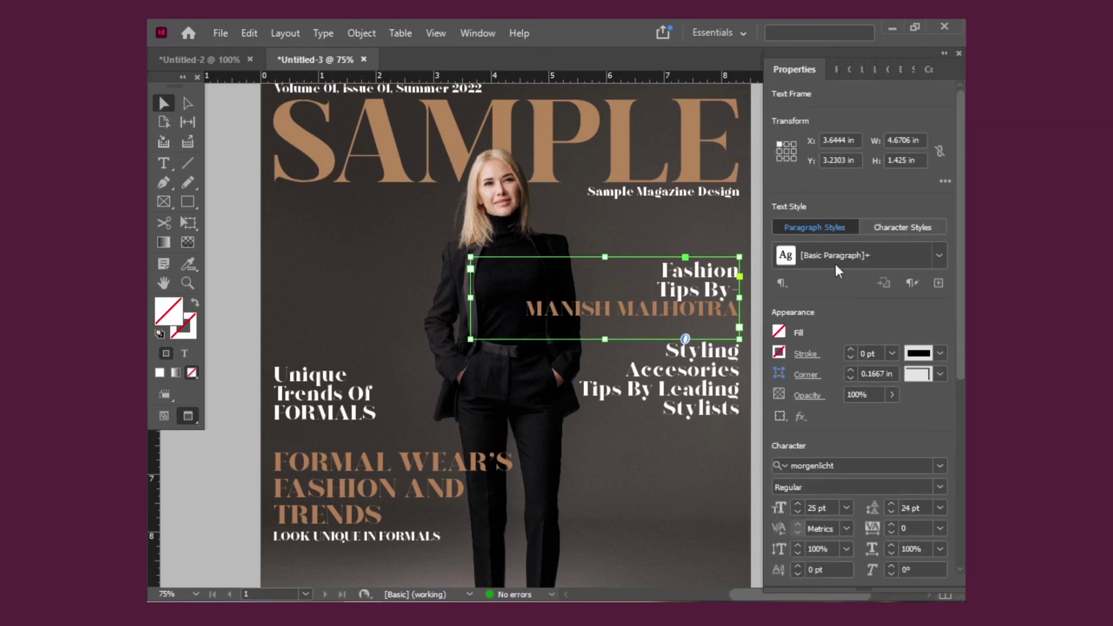
pyautogui.click(890, 504)
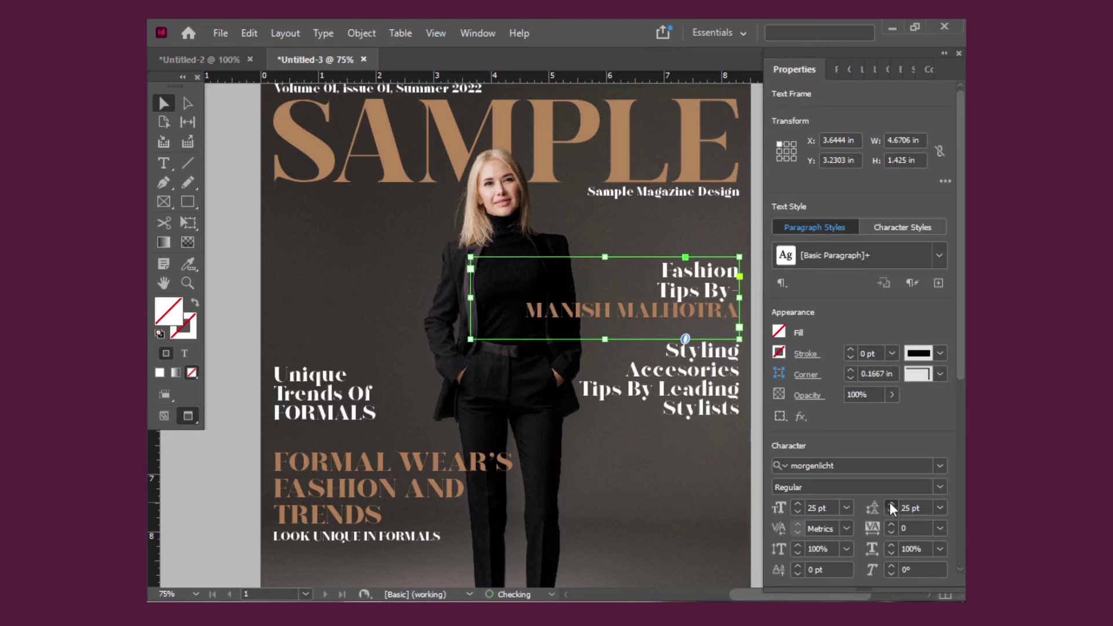
pyautogui.click(667, 512)
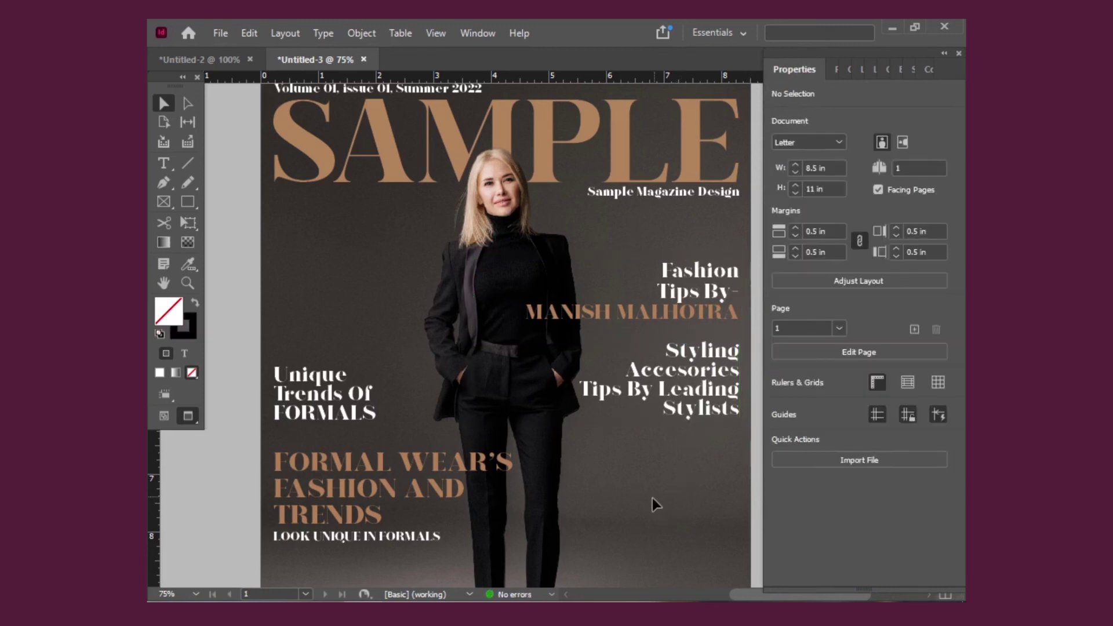
pyautogui.hotkey('ctrl', '-')
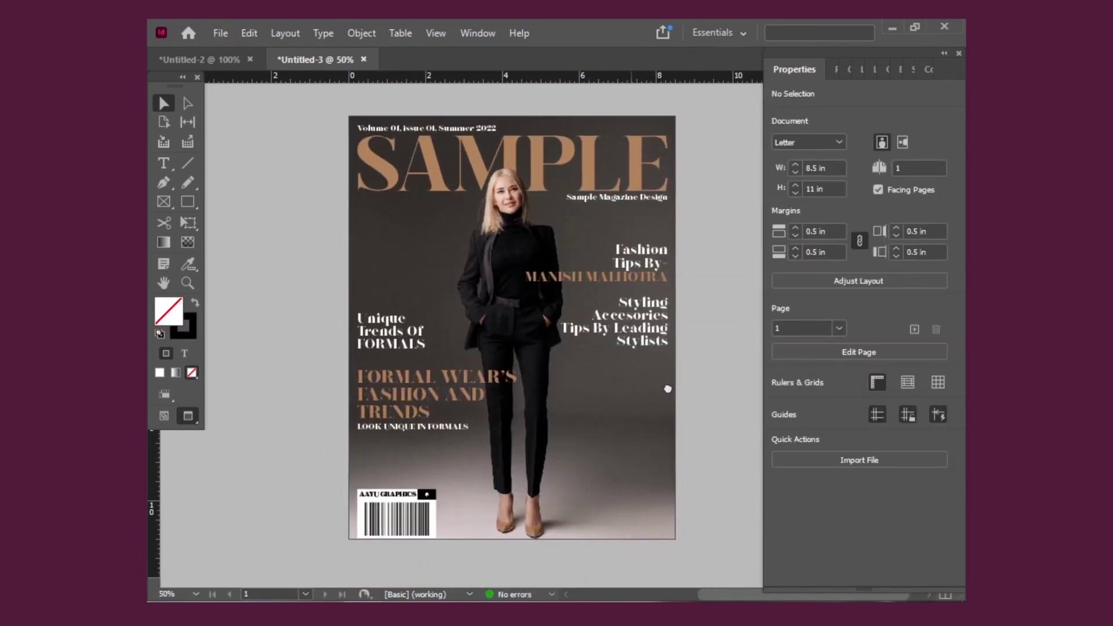
# - Hide and reshow Layer 3's cover lines, then lock Layer 3
pyautogui.click(861, 70)
pyautogui.click(770, 89)
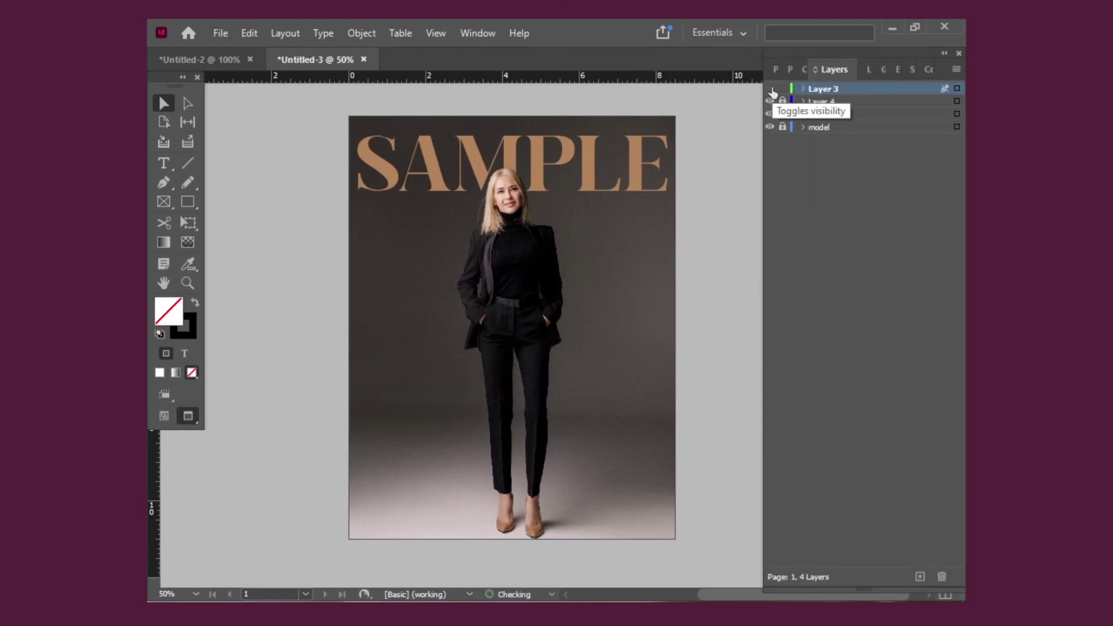
pyautogui.click(770, 90)
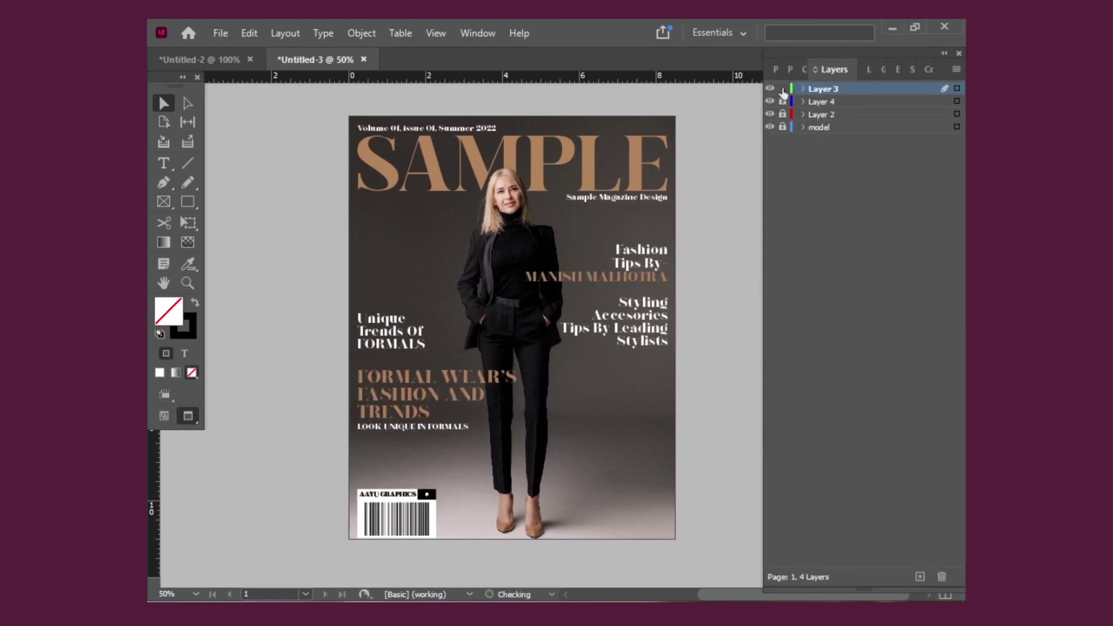
pyautogui.click(784, 92)
# - Toggle visibility of the head cut-out, SAMPLE title and model photo layers to check each
pyautogui.click(770, 102)
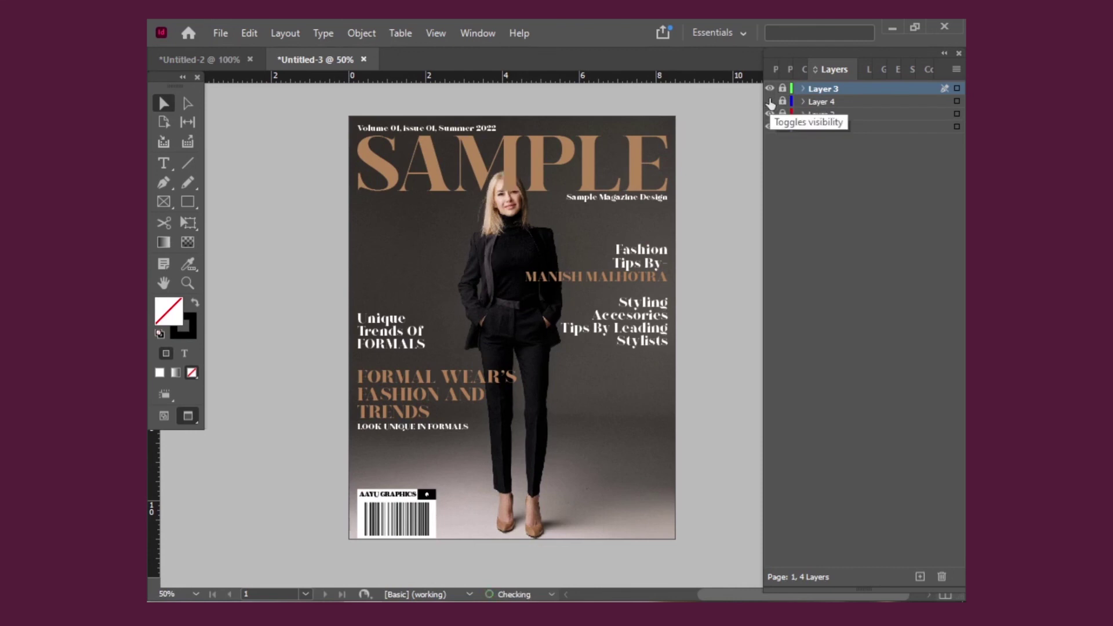
pyautogui.click(770, 102)
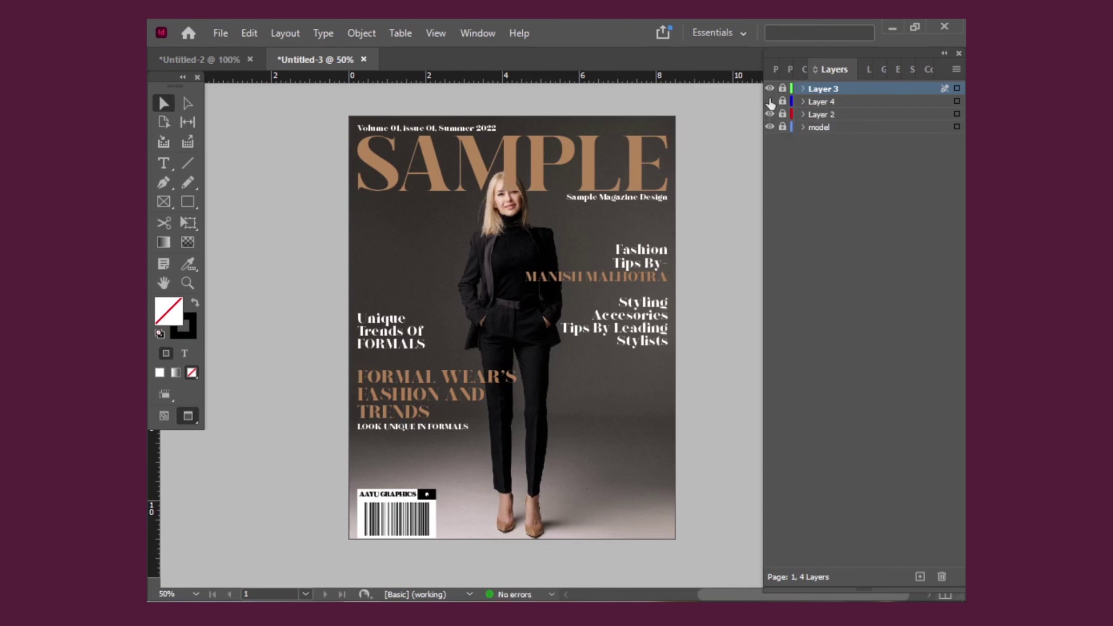
pyautogui.click(770, 102)
pyautogui.click(770, 115)
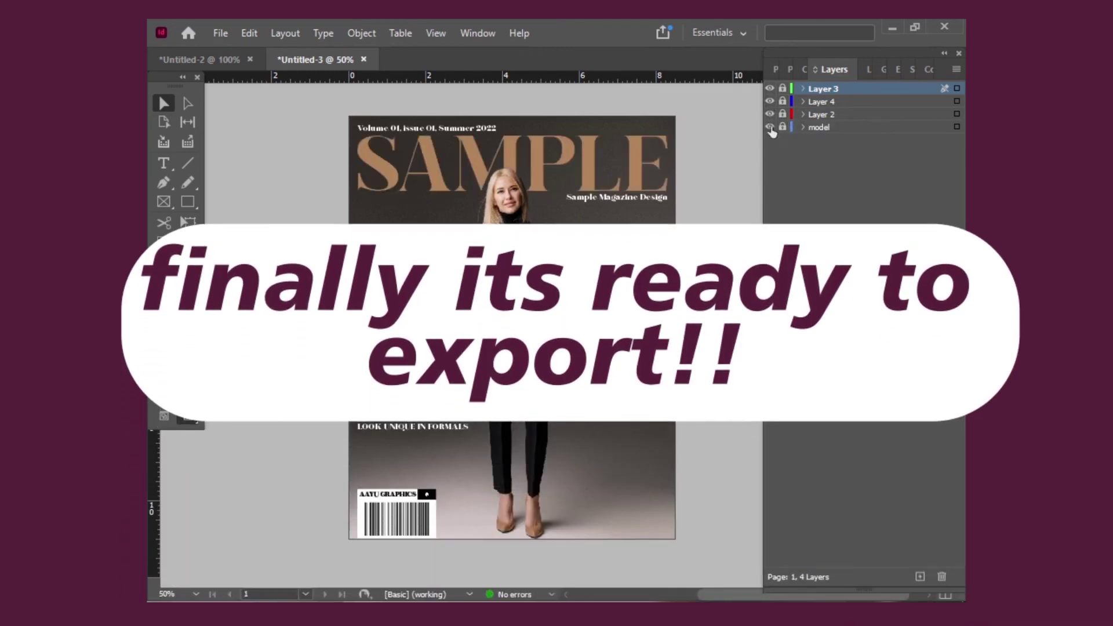
pyautogui.click(770, 126)
pyautogui.click(770, 127)
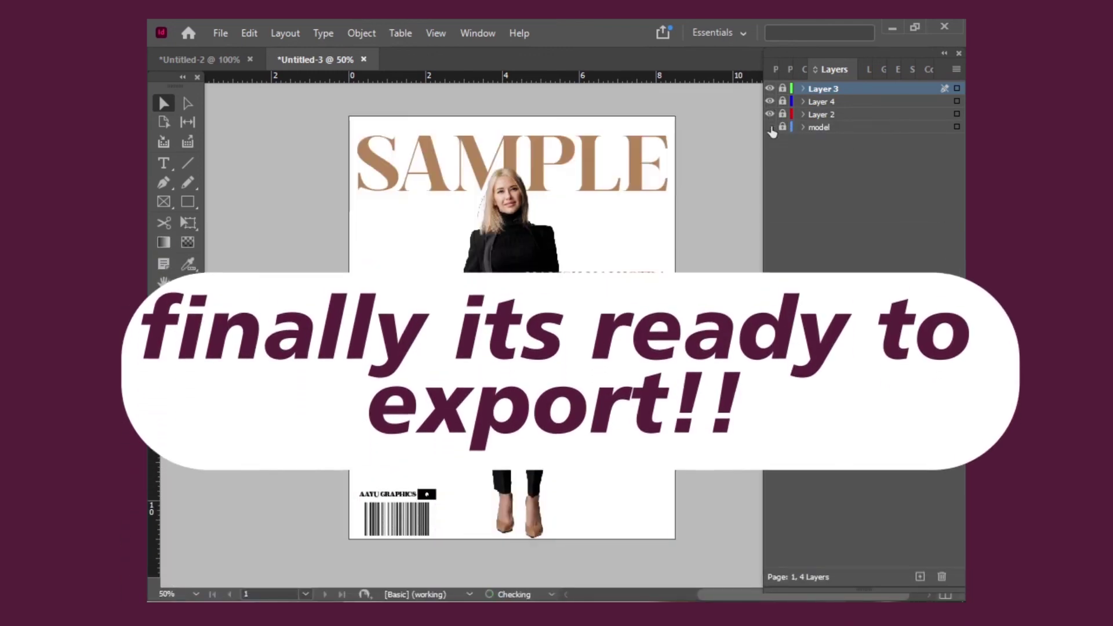
pyautogui.click(770, 127)
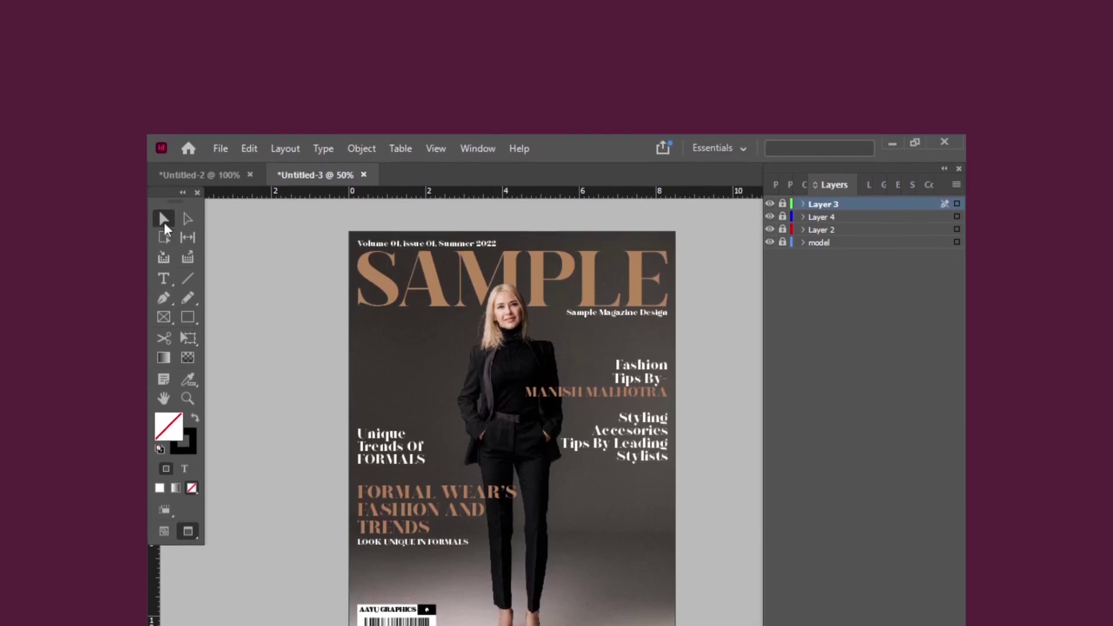